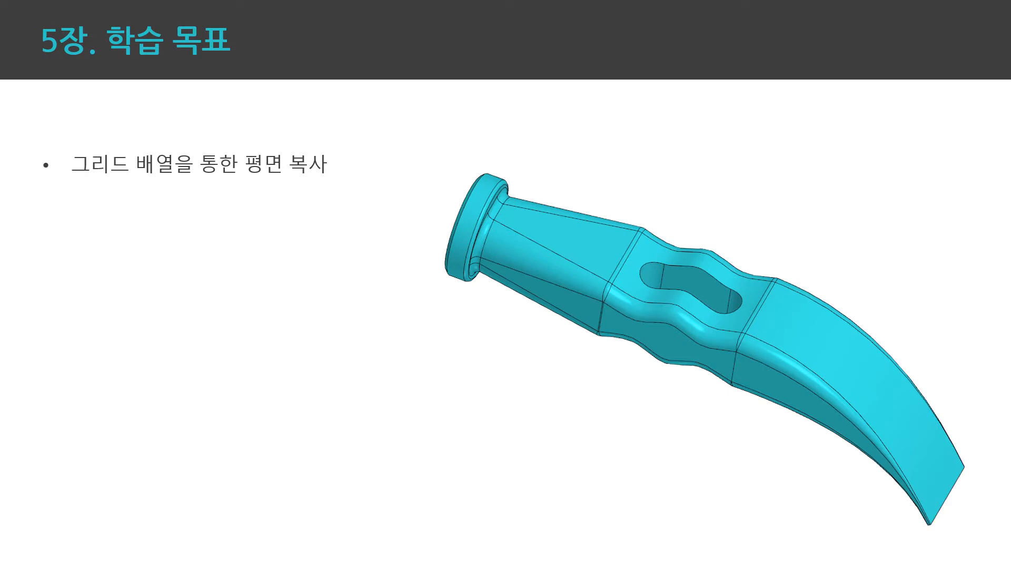
key("Right")
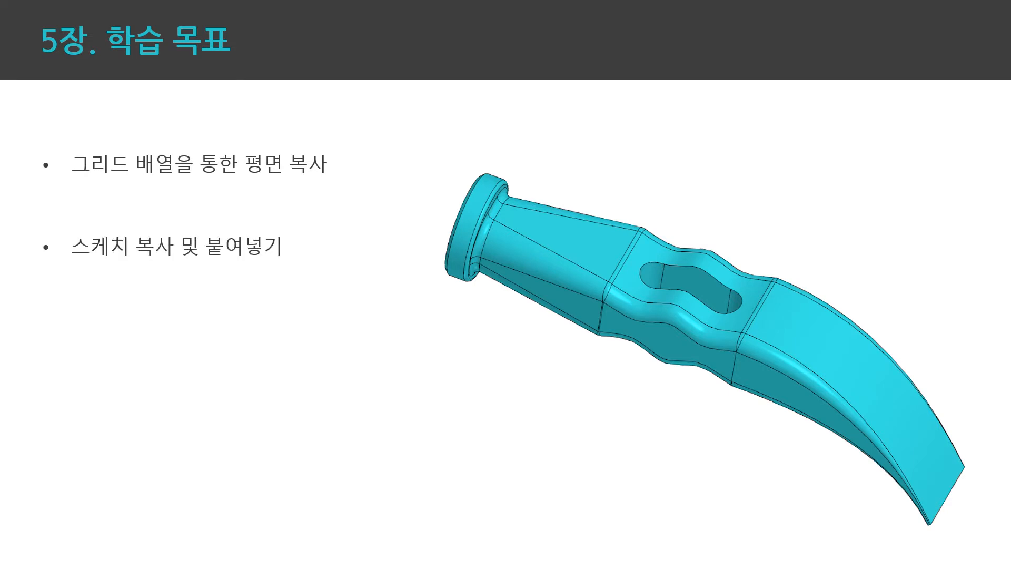
key("Right")
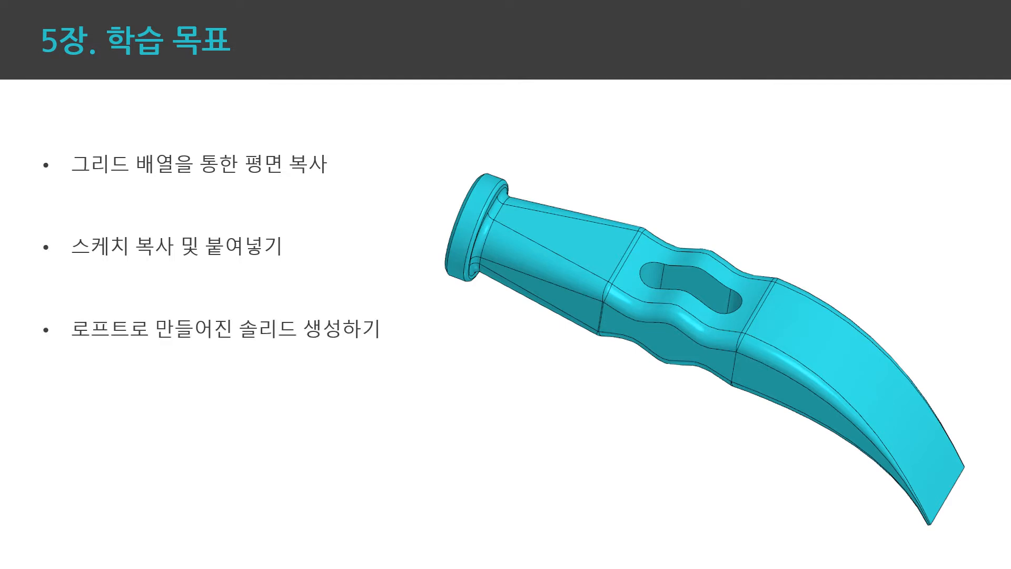
key("Right")
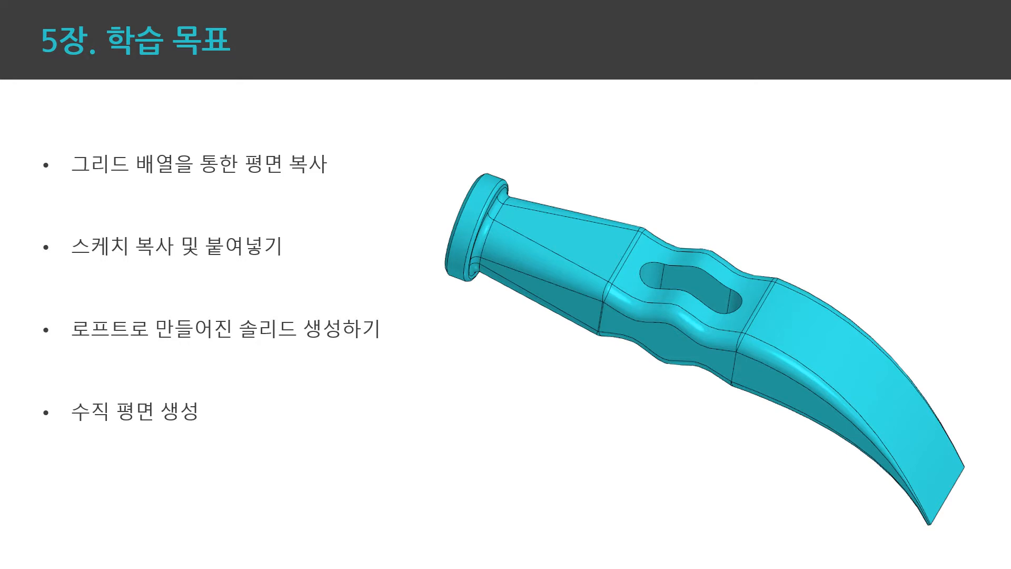
key("Right")
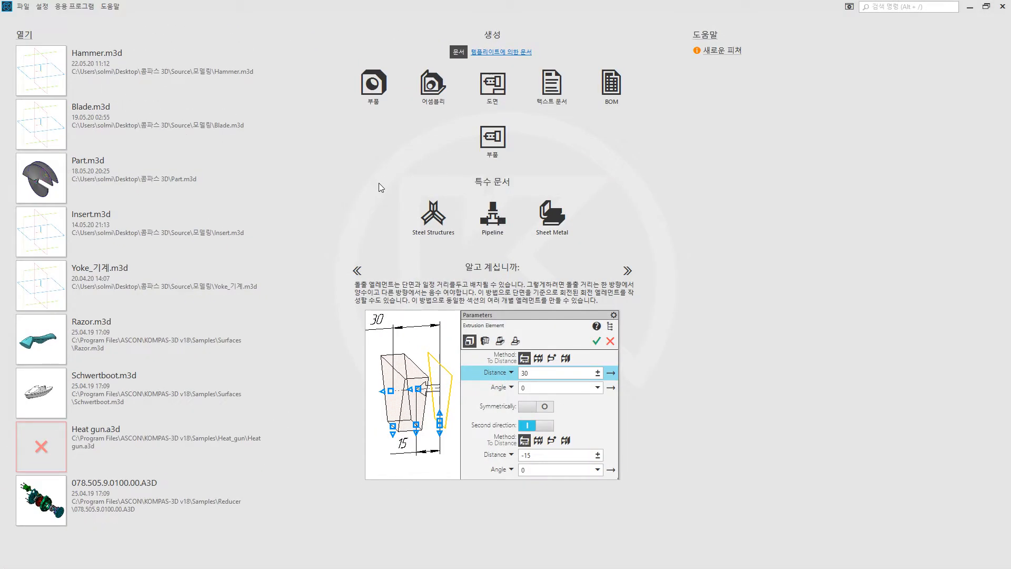
Step: Create a new part document and set the model's name to Hammer in its properties
left_click(369, 87)
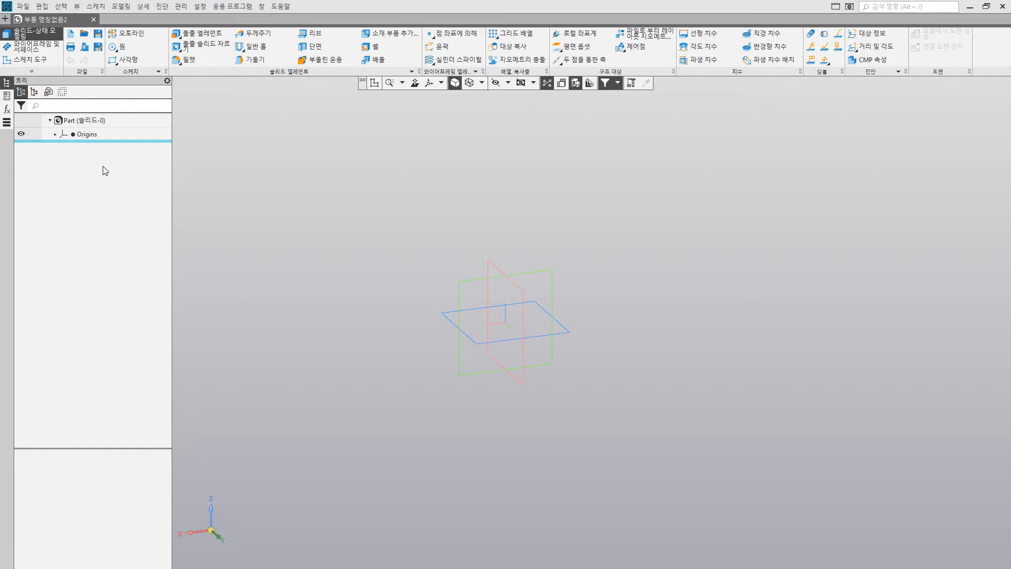
left_click(92, 122)
right_click(93, 126)
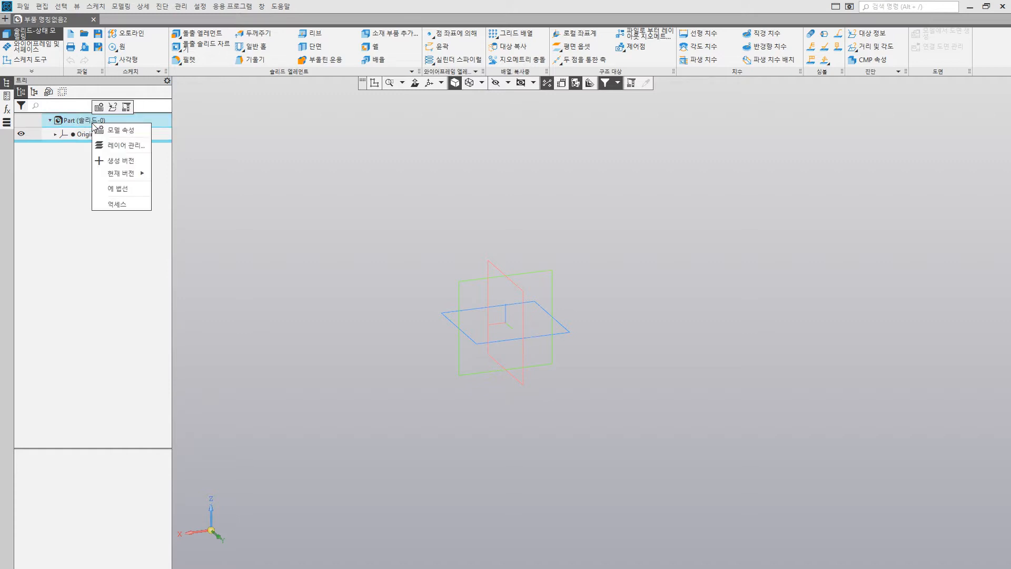
left_click(106, 134)
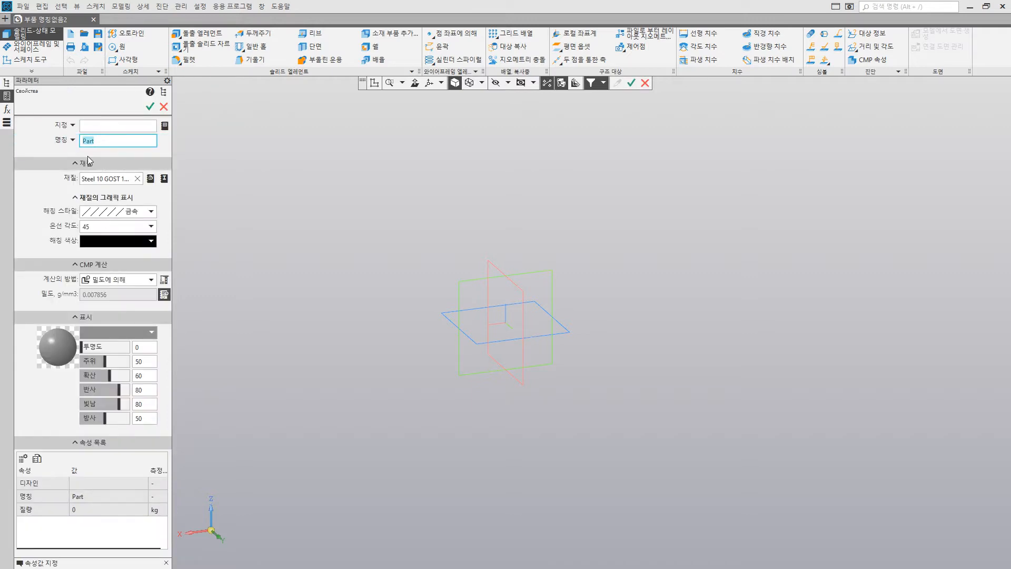
type("Hammer")
key("Return")
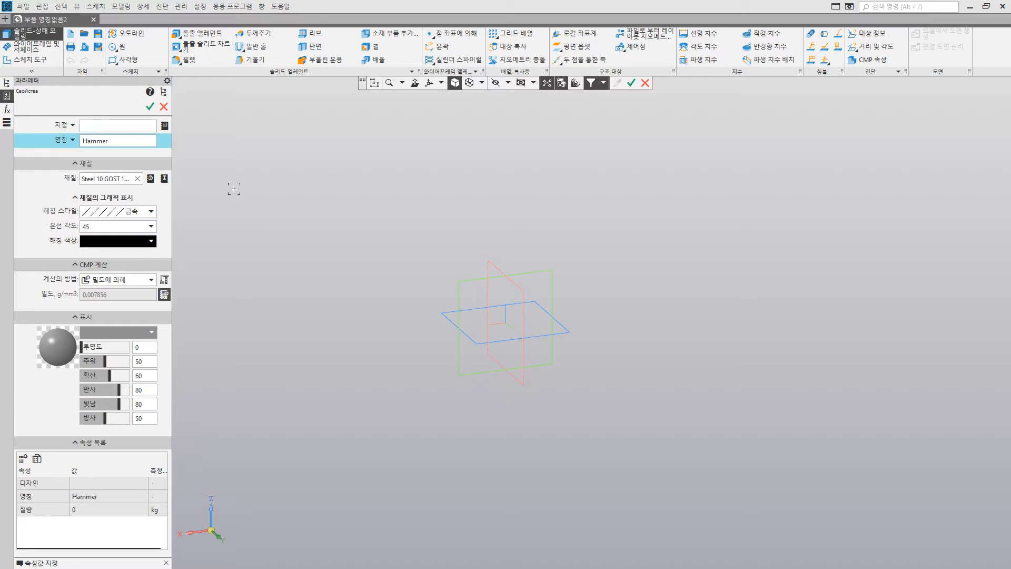
left_click(150, 106)
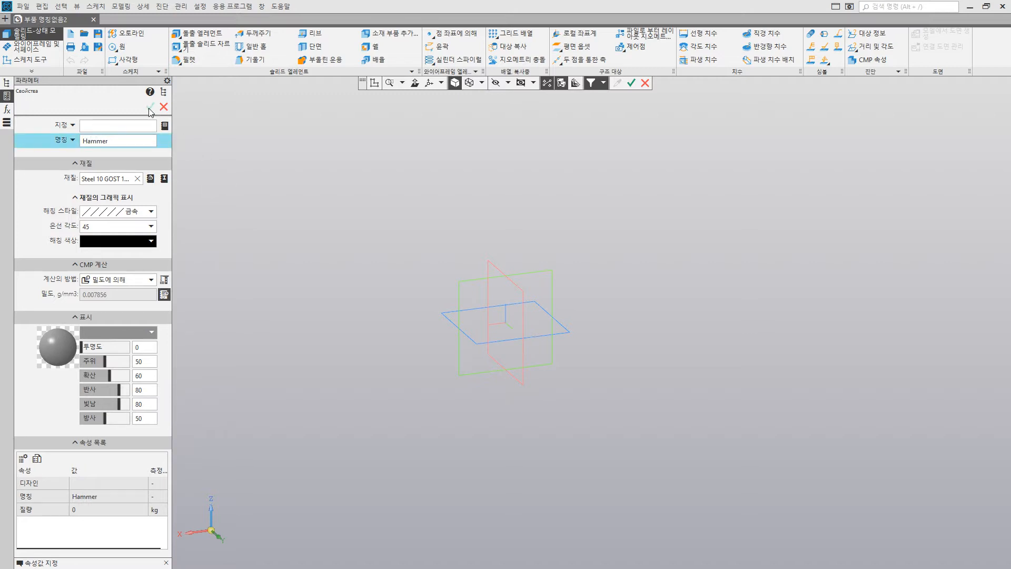
Step: Save the part as Hammer in the 모델링 folder in KOMPAS part format (*.m3d)
left_click(97, 40)
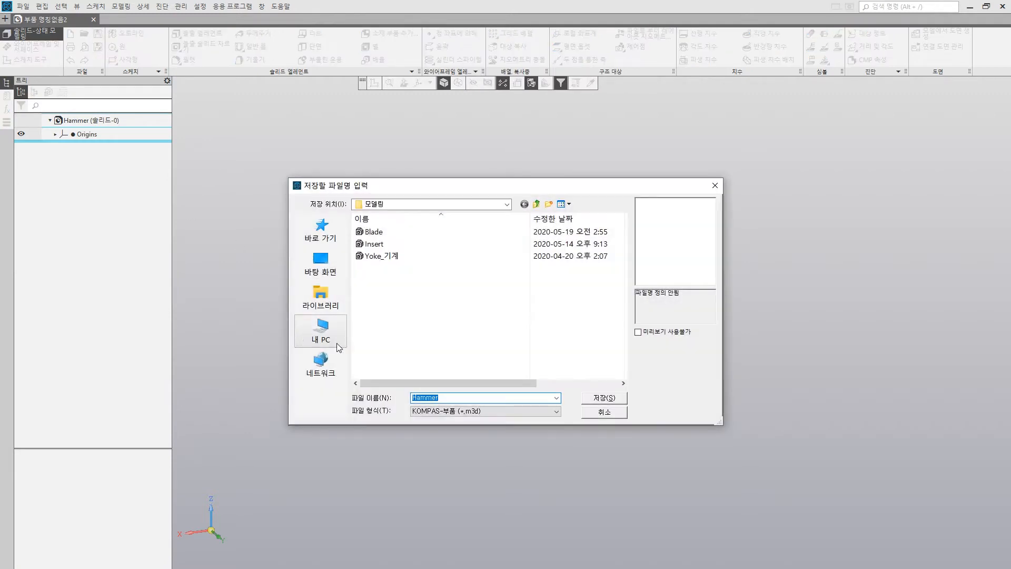
left_click(436, 398)
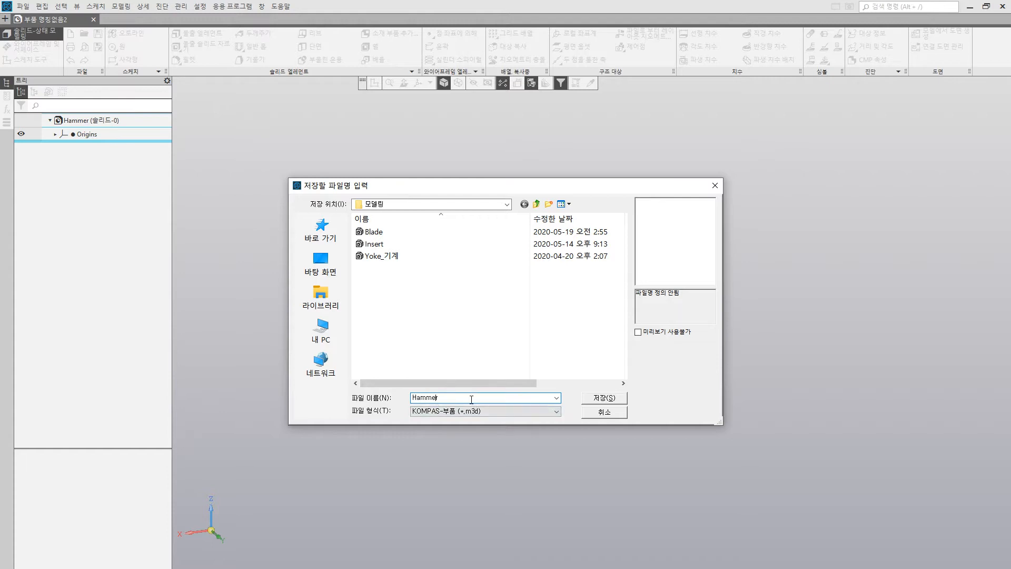
left_click(582, 397)
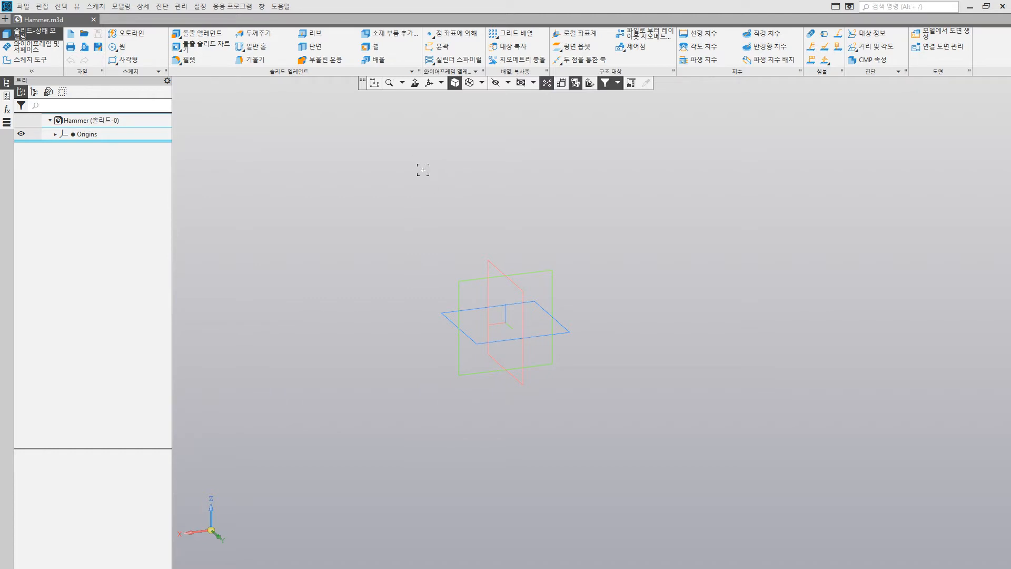
Step: Set the standard view scheme to Y-axonometry and orient the model to the isometric (등각) view
left_click(441, 84)
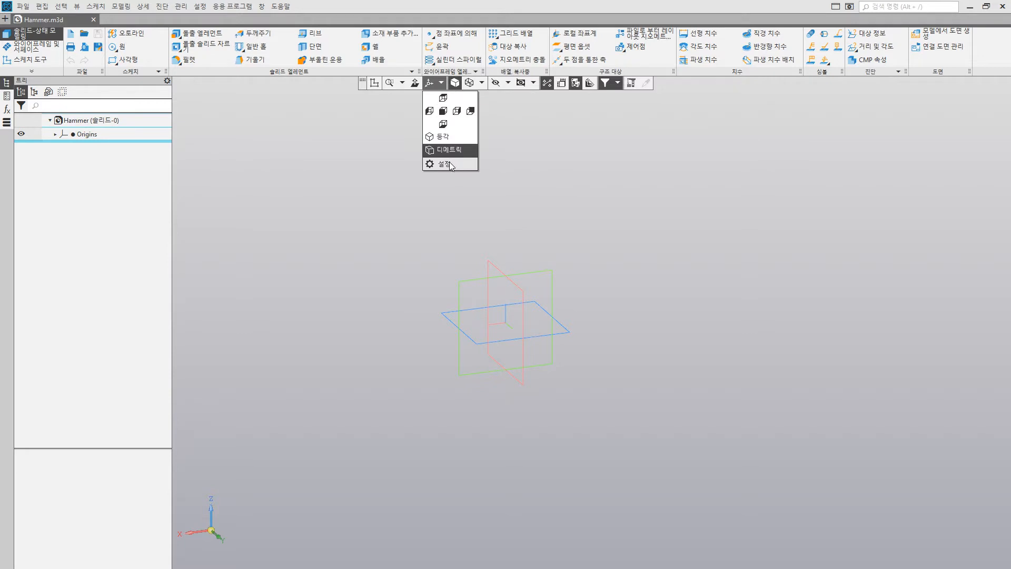
left_click(450, 162)
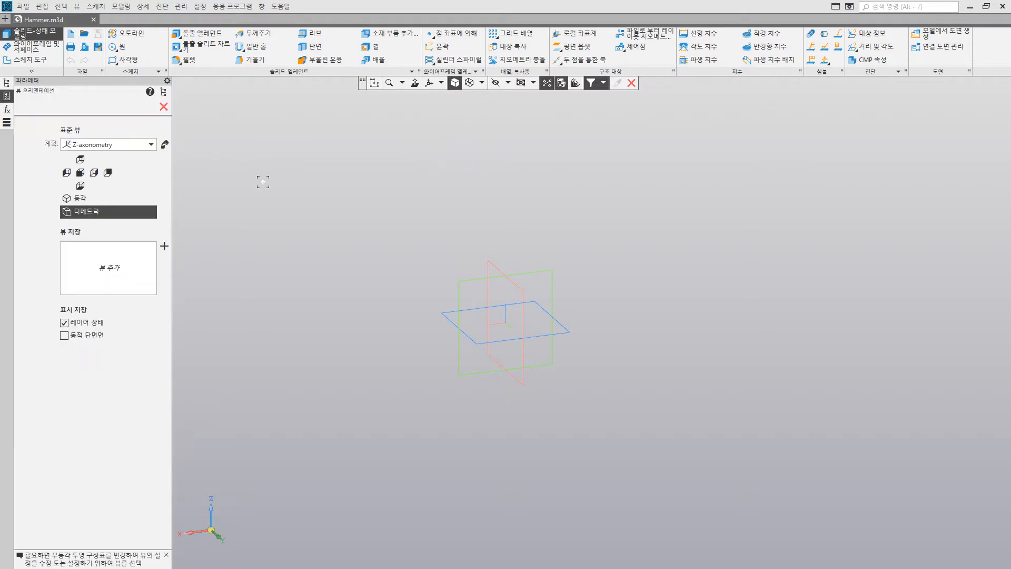
left_click(133, 145)
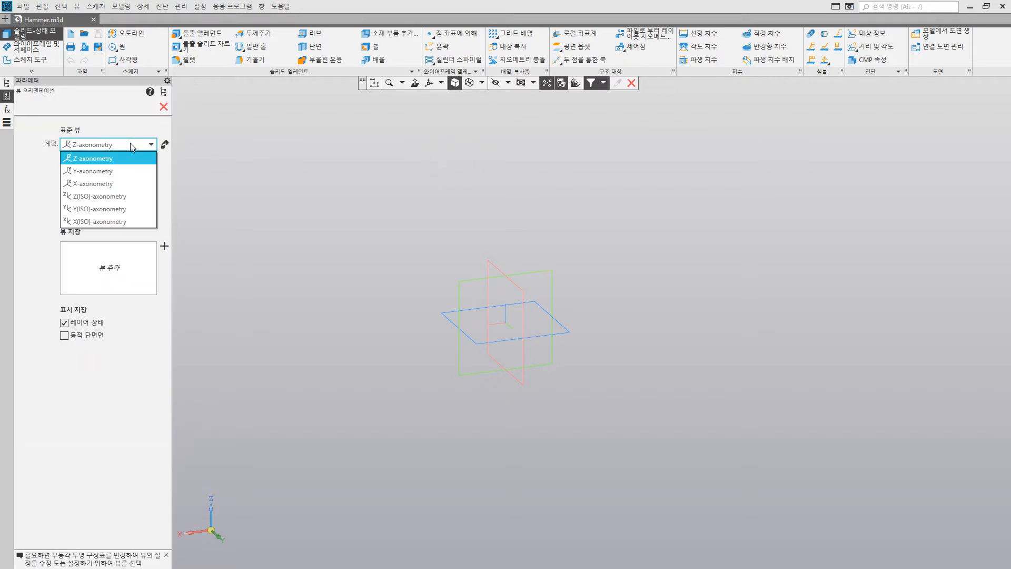
left_click(110, 171)
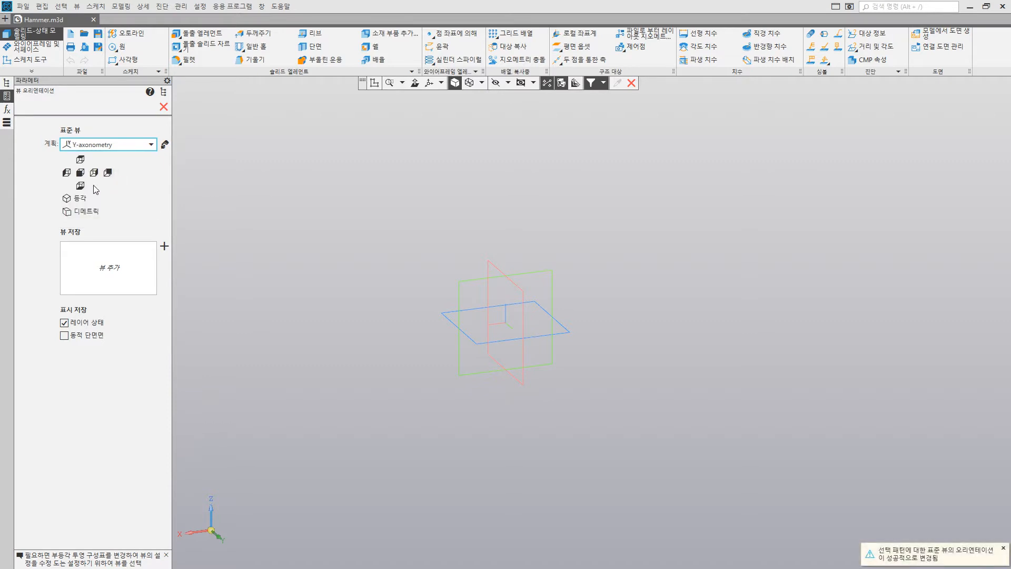
left_click(103, 204)
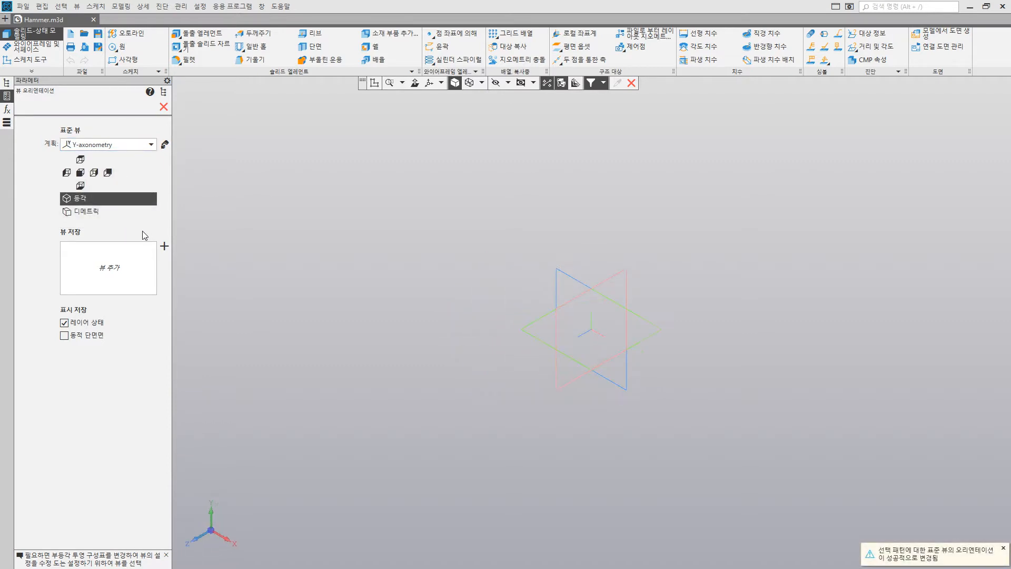
Step: Save the current orientation as a custom view named "Y축 등각뷰" and finish the view setup
left_click(165, 248)
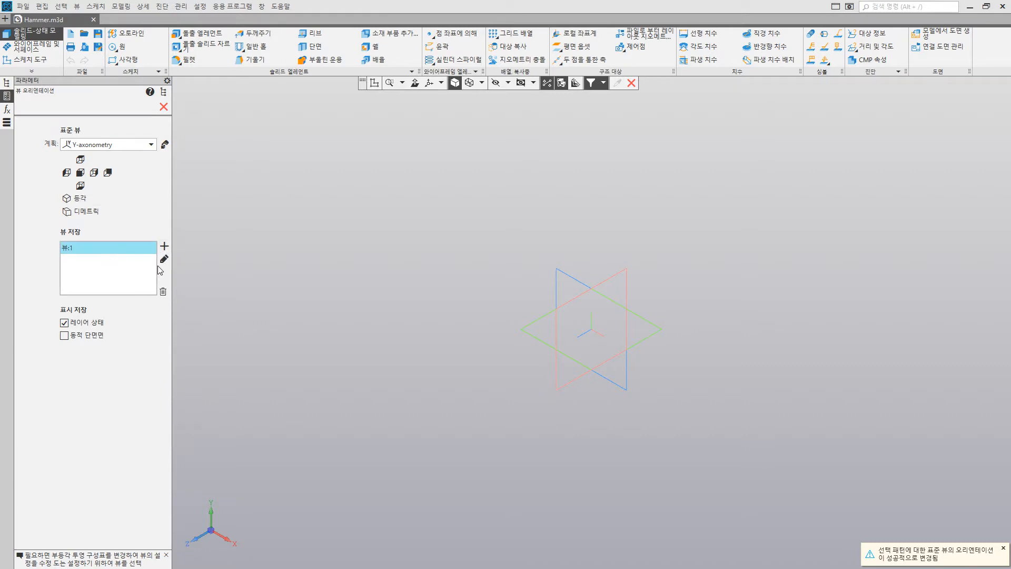
left_click(162, 261)
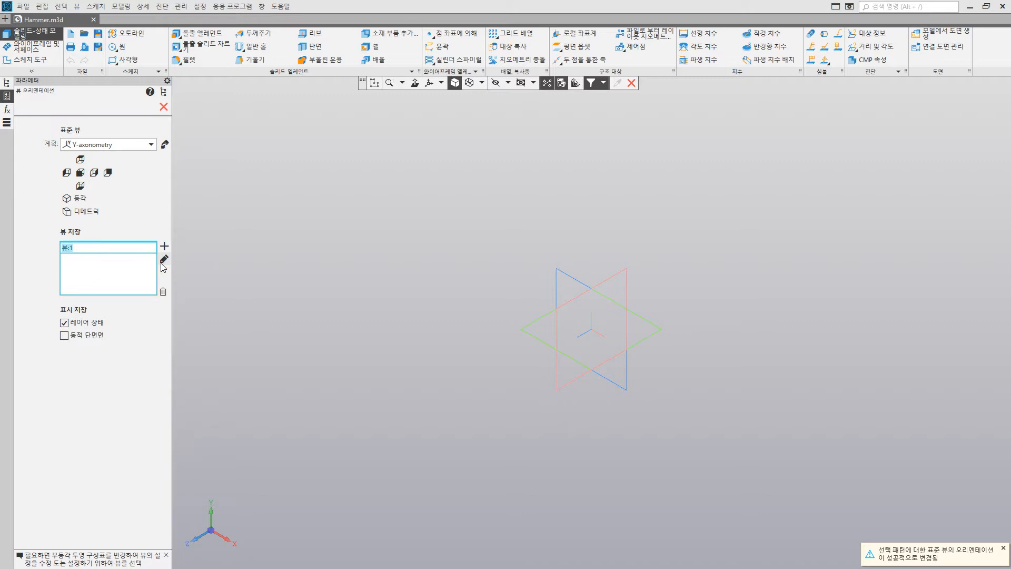
type("Y축 통")
type("각")
type("뷰")
key("Return")
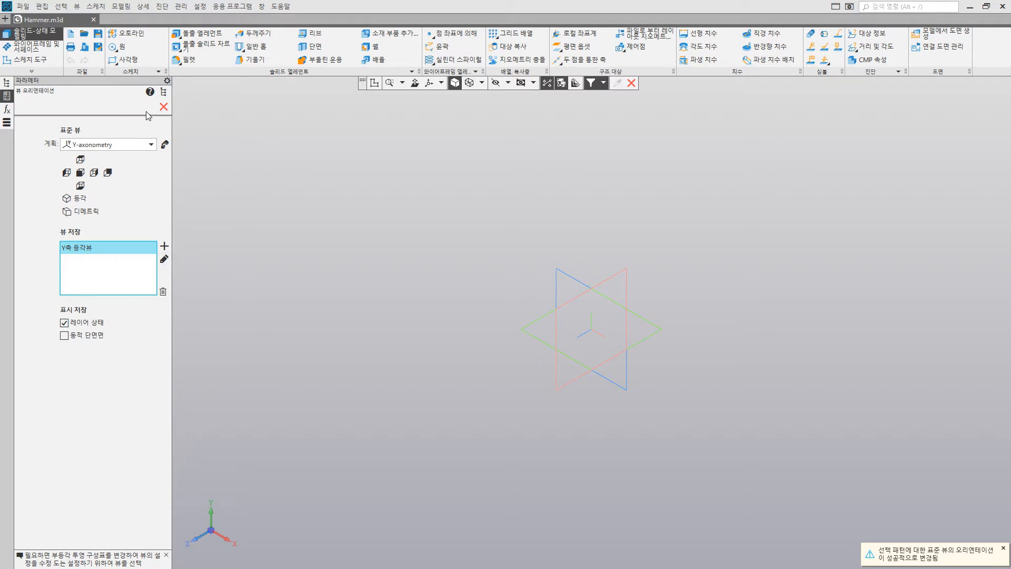
left_click(164, 106)
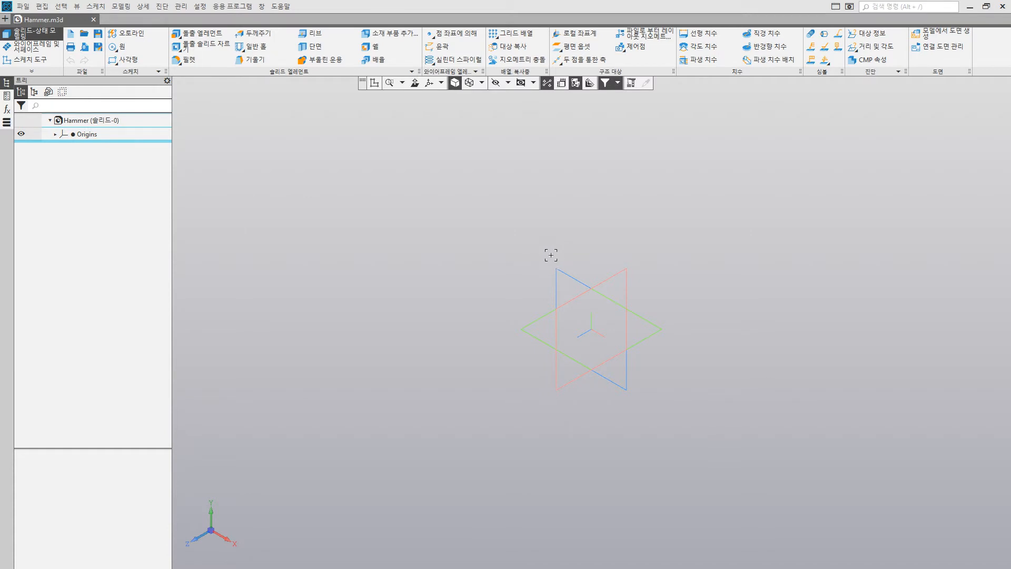
Step: Create an offset plane at a distance of 10 from the ZY plane
left_click(568, 48)
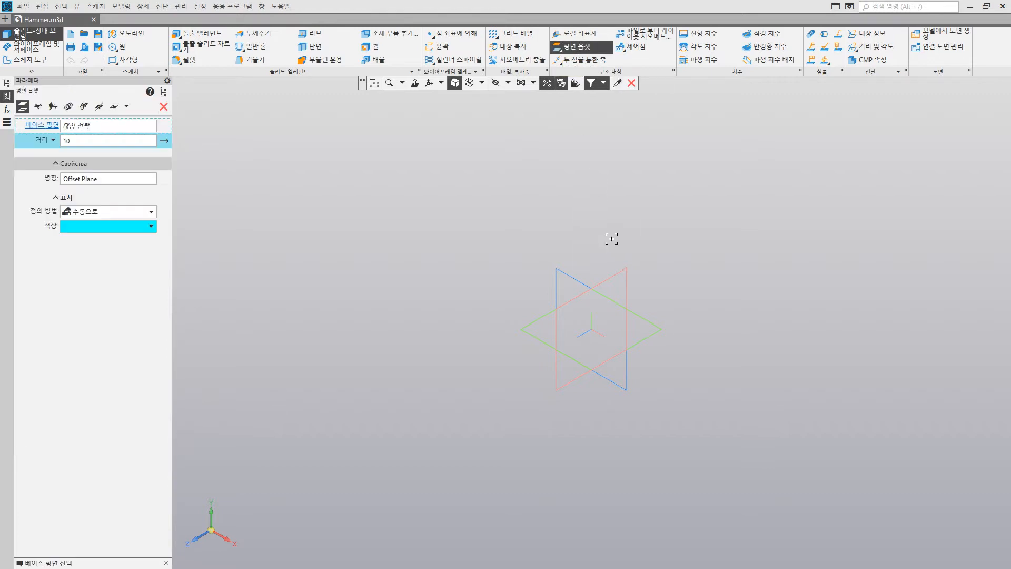
left_click(609, 278)
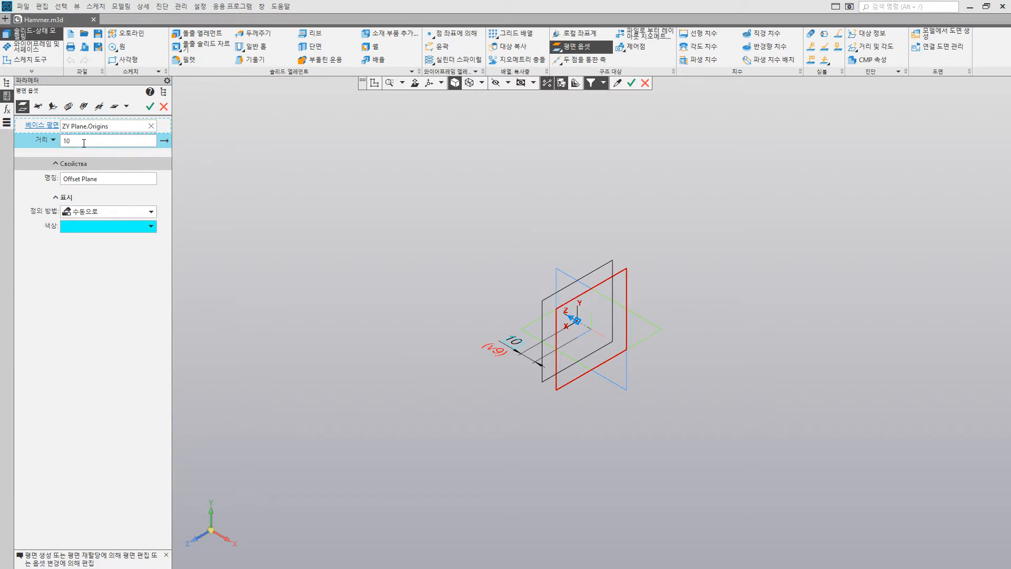
left_click(149, 109)
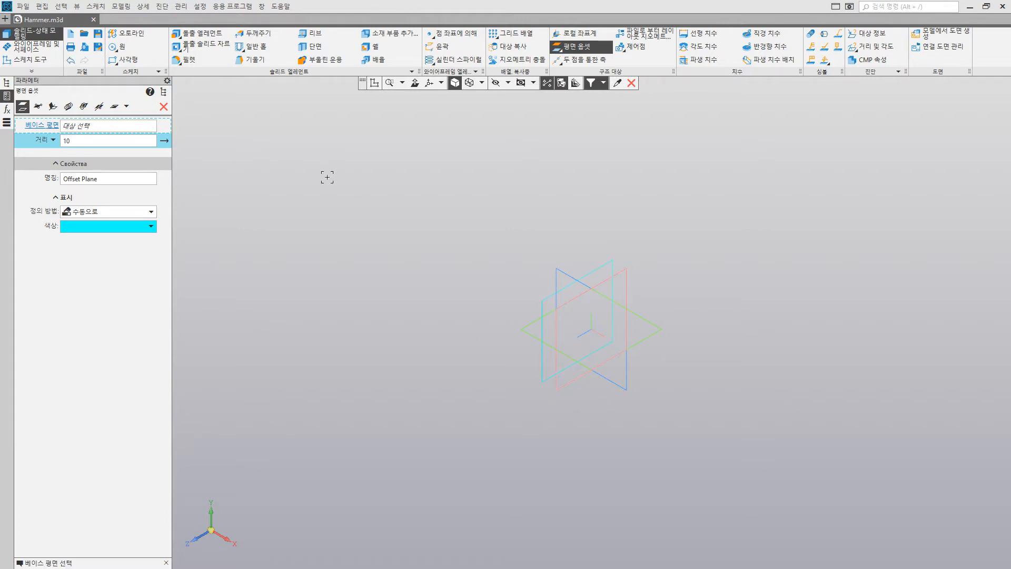
left_click(164, 107)
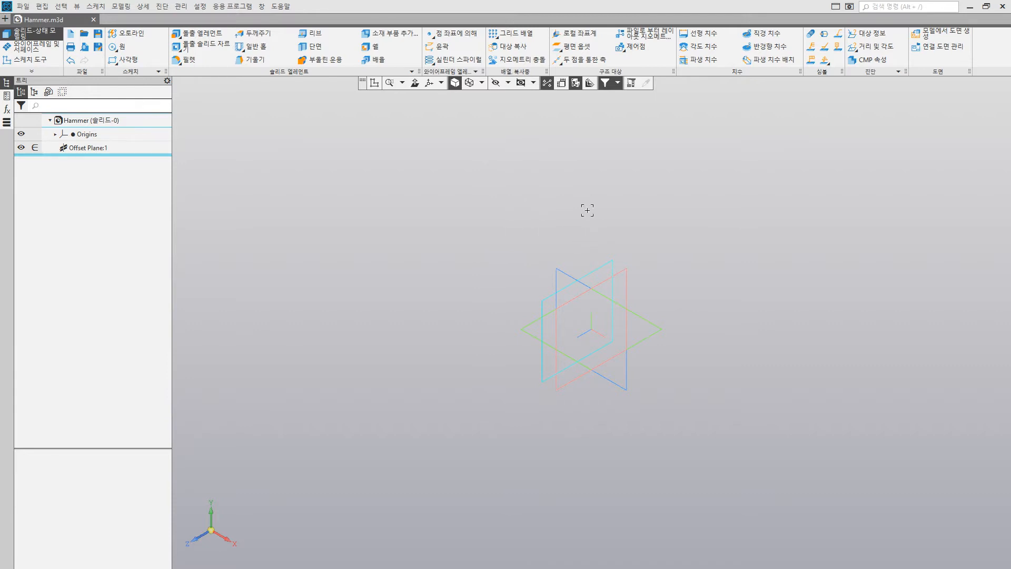
Step: Copy the offset plane with a grid array, using a 180° slope and 4 instances spaced 10 apart in direction 1
left_click(512, 33)
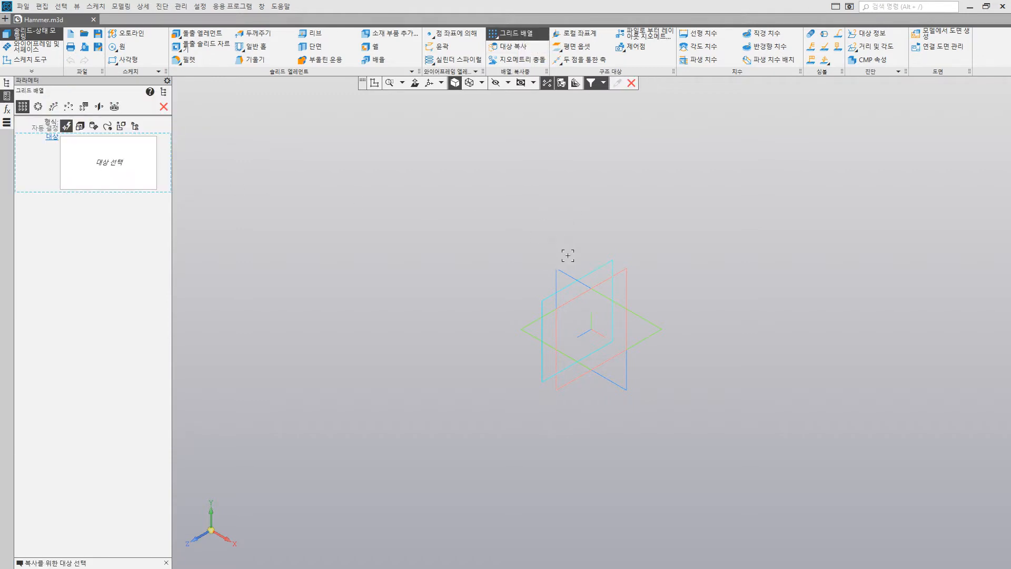
left_click(589, 274)
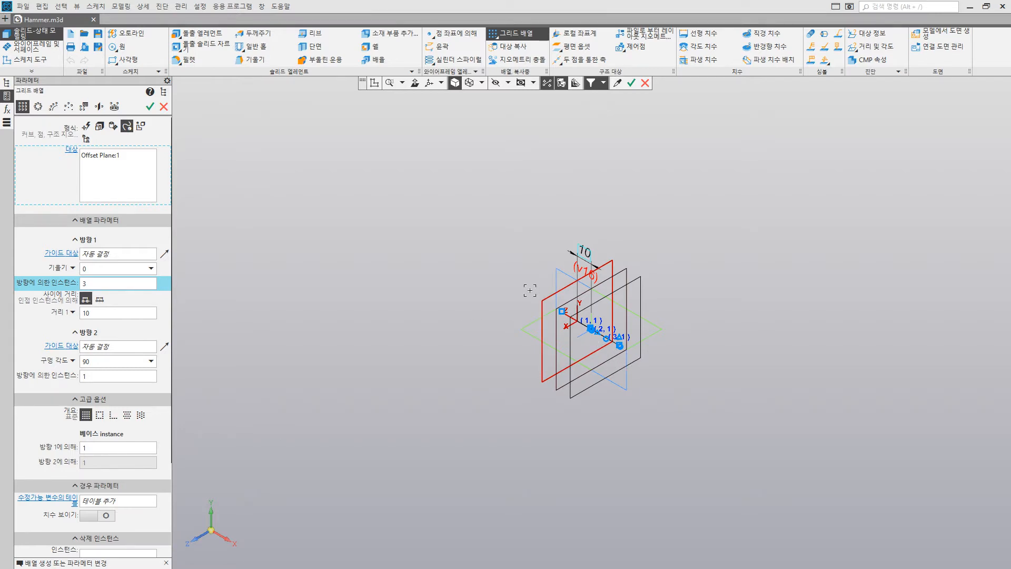
left_click(135, 269)
type("180")
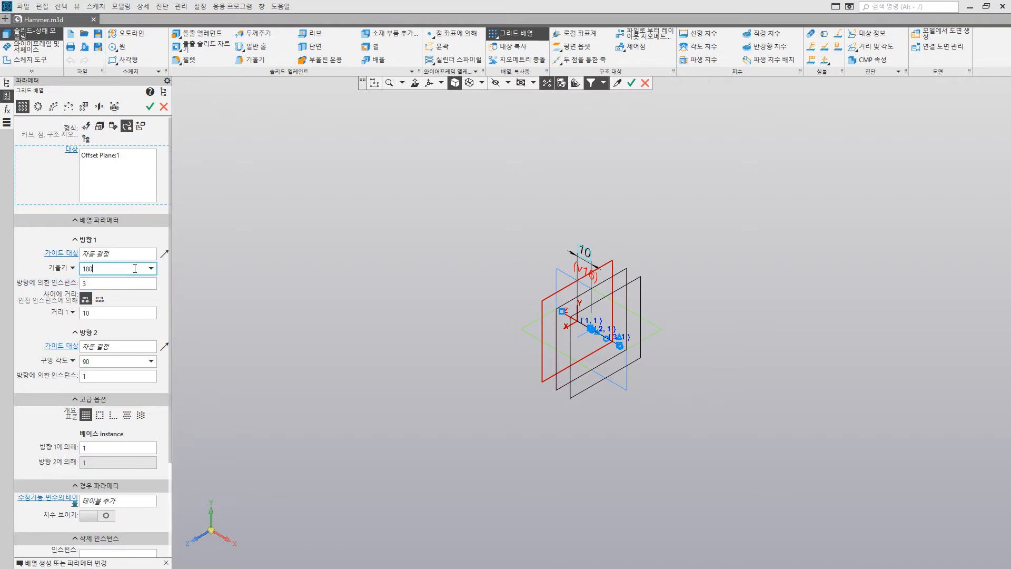
key("Tab")
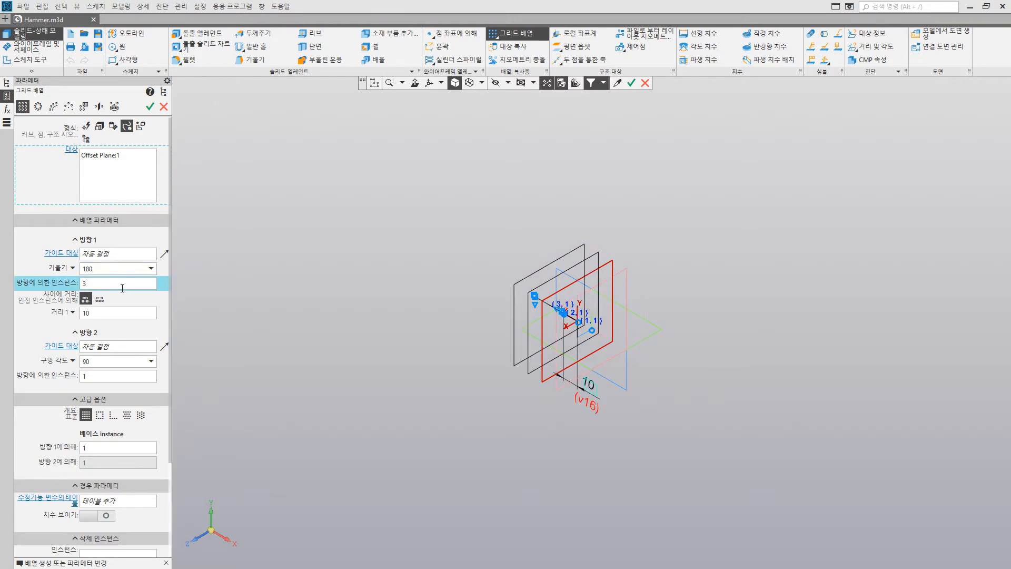
type("4")
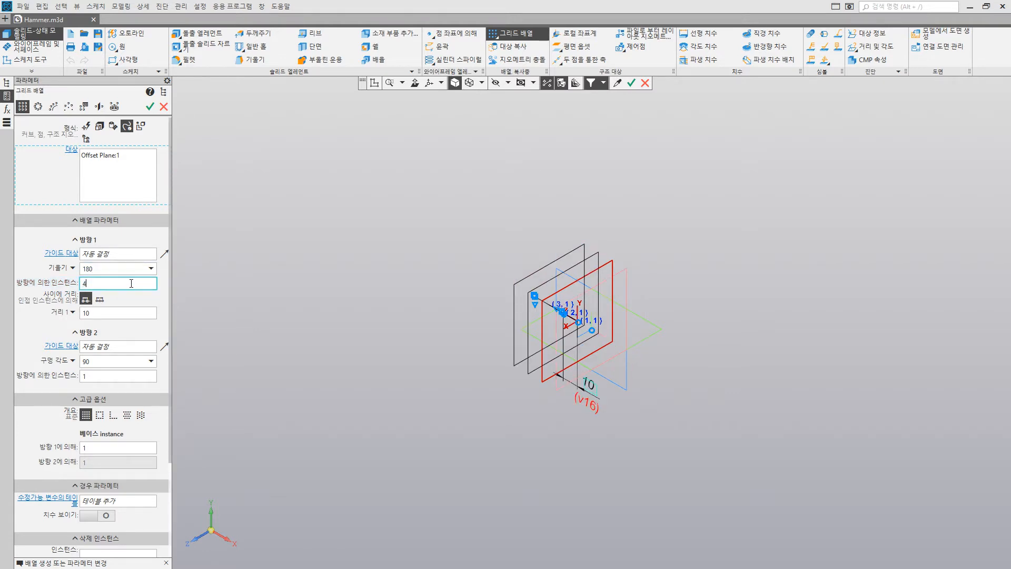
key("Tab")
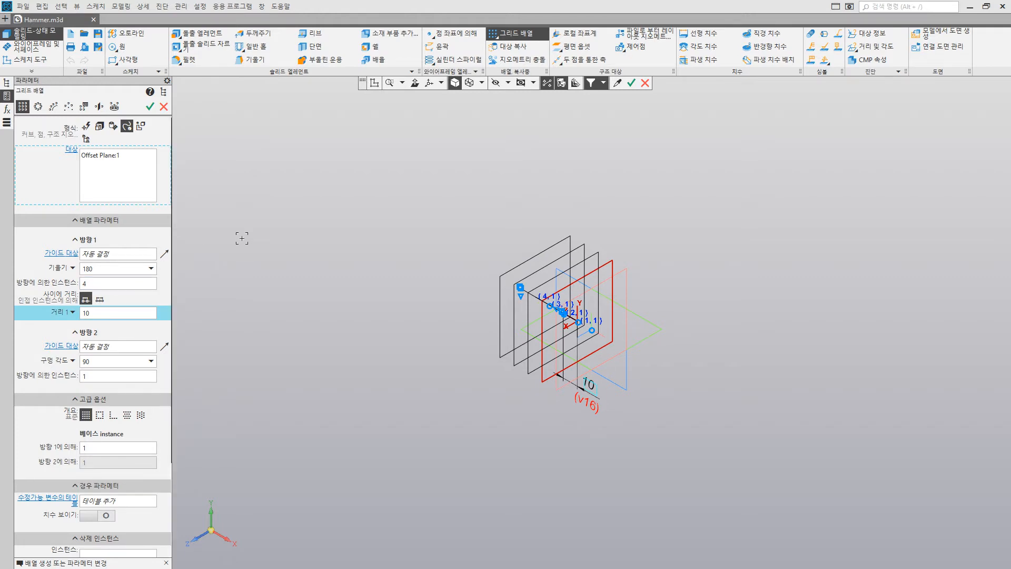
left_click(153, 109)
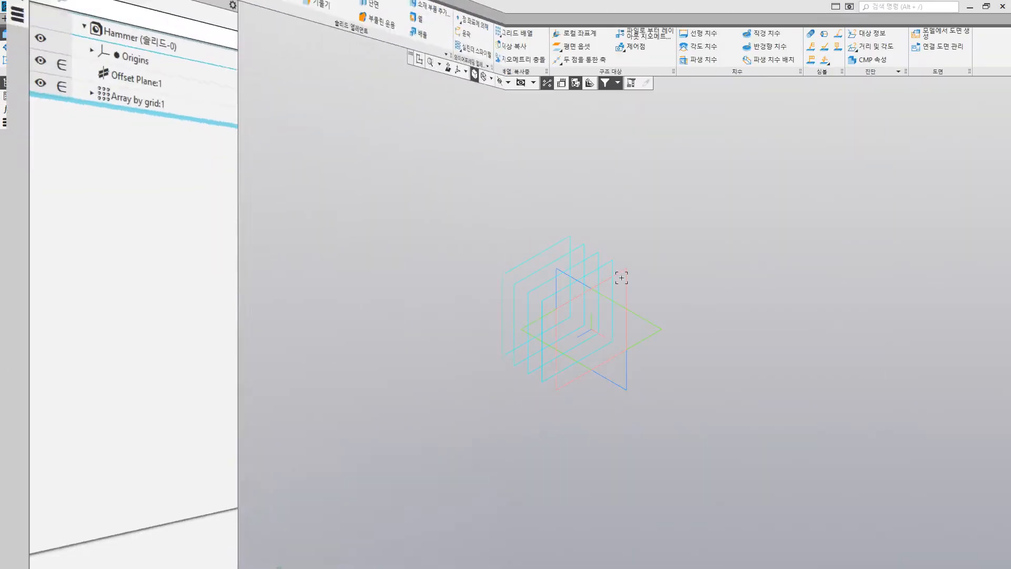
Step: Start a sketch on the ZY plane and draw a rectangle about 39 mm wide and 27 mm high
left_click(626, 270)
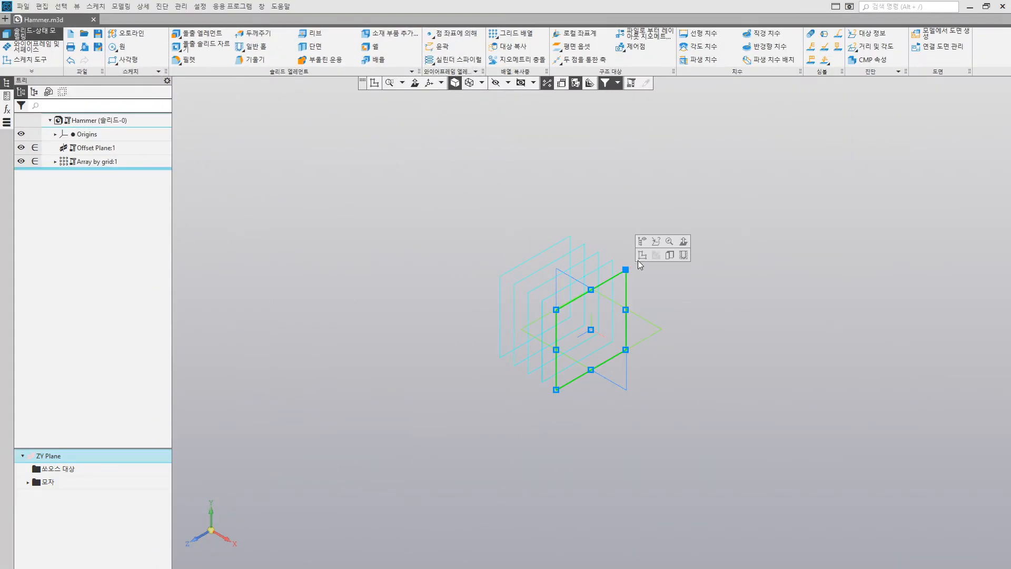
left_click(641, 257)
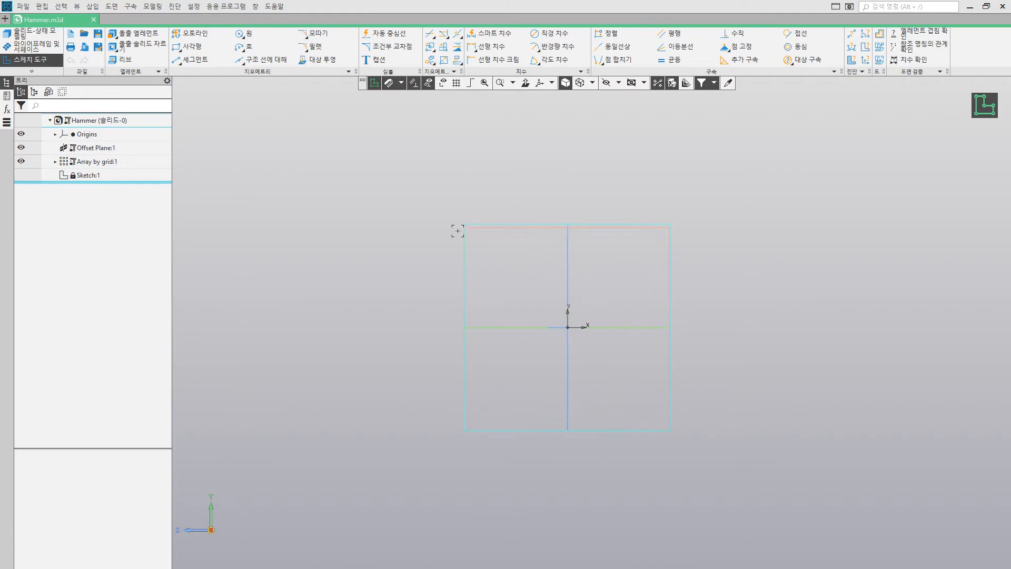
left_click(192, 46)
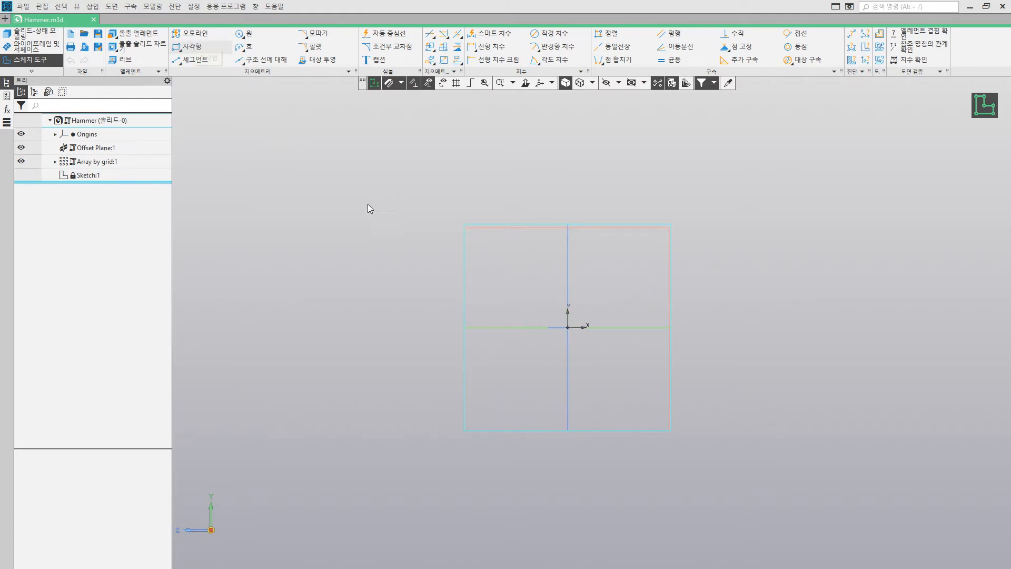
left_click(363, 162)
left_click(524, 273)
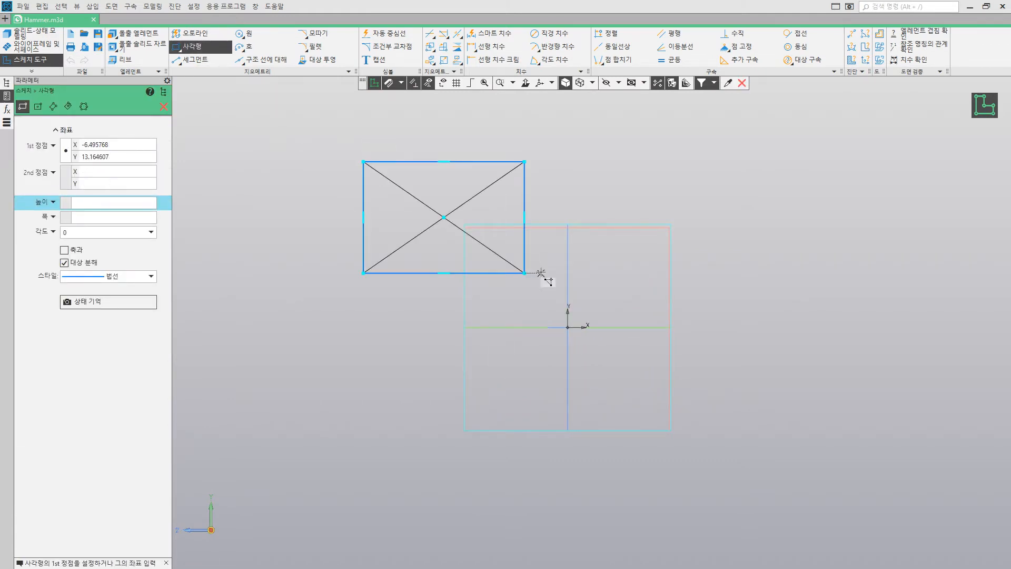
Step: Merge the rectangle's centre point with the sketch origin
left_click(618, 59)
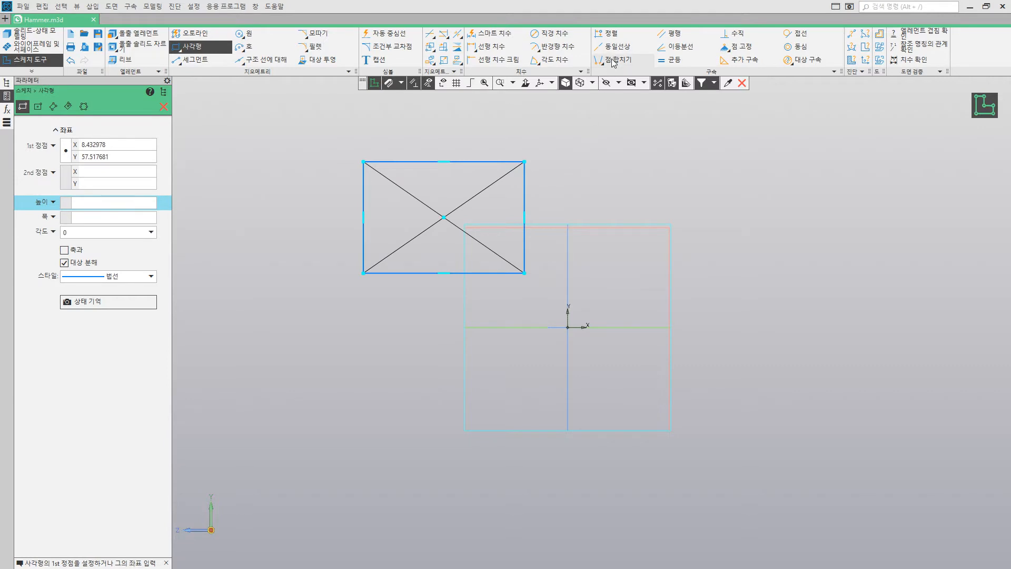
left_click(444, 217)
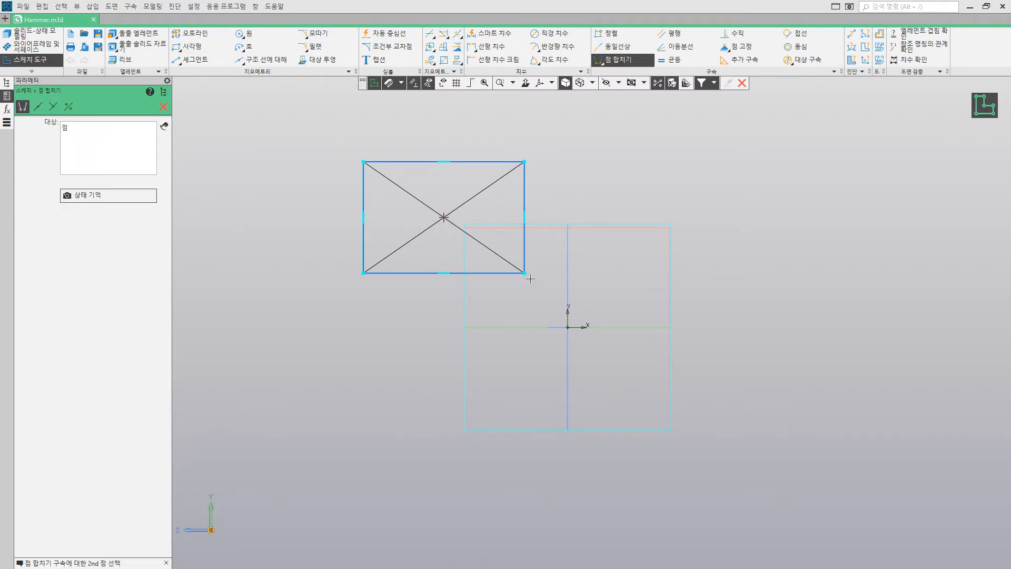
left_click(567, 327)
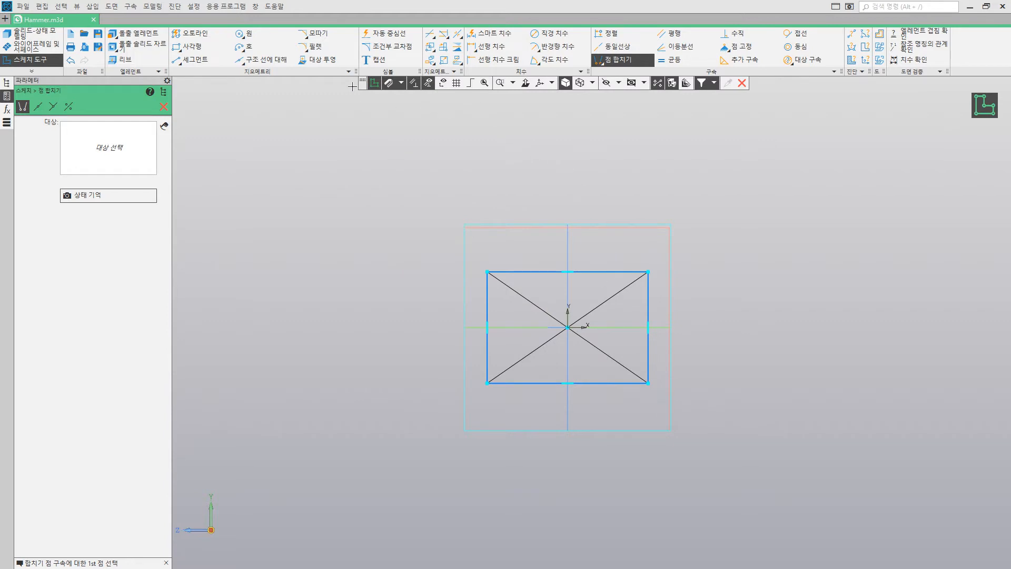
Step: Fillet all four corners of the rectangle with a radius of 4
left_click(317, 47)
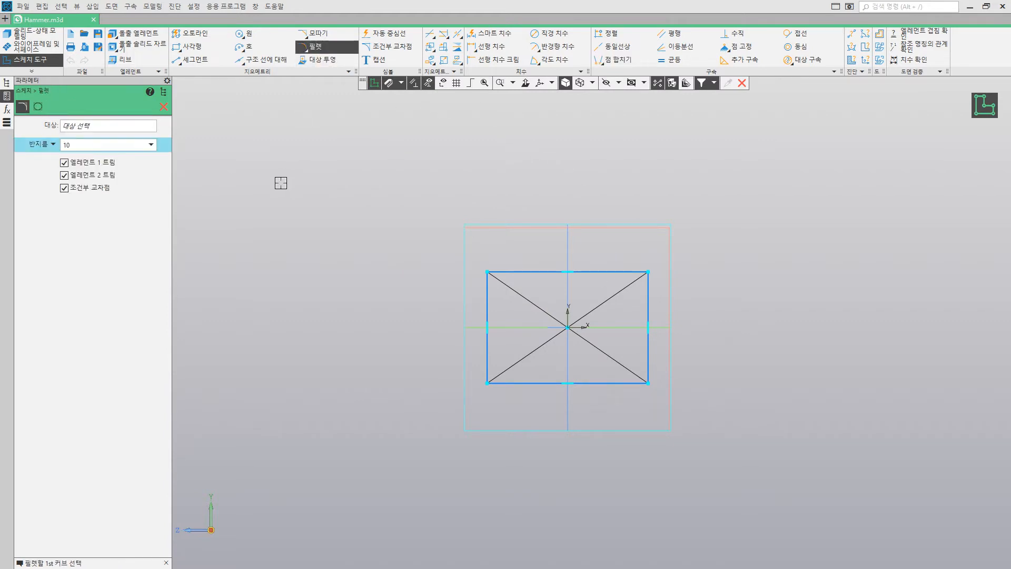
left_click(104, 146)
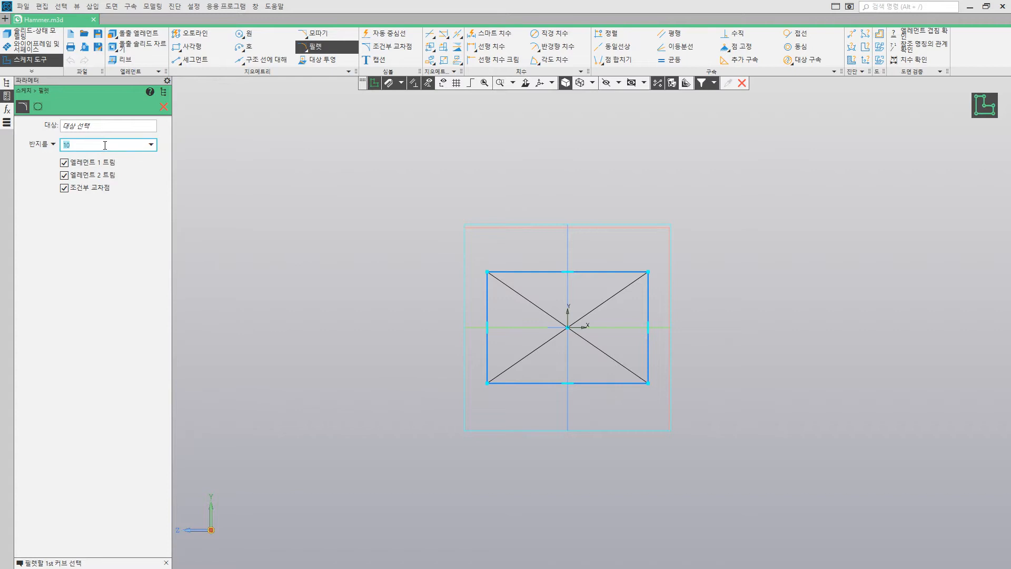
type("4")
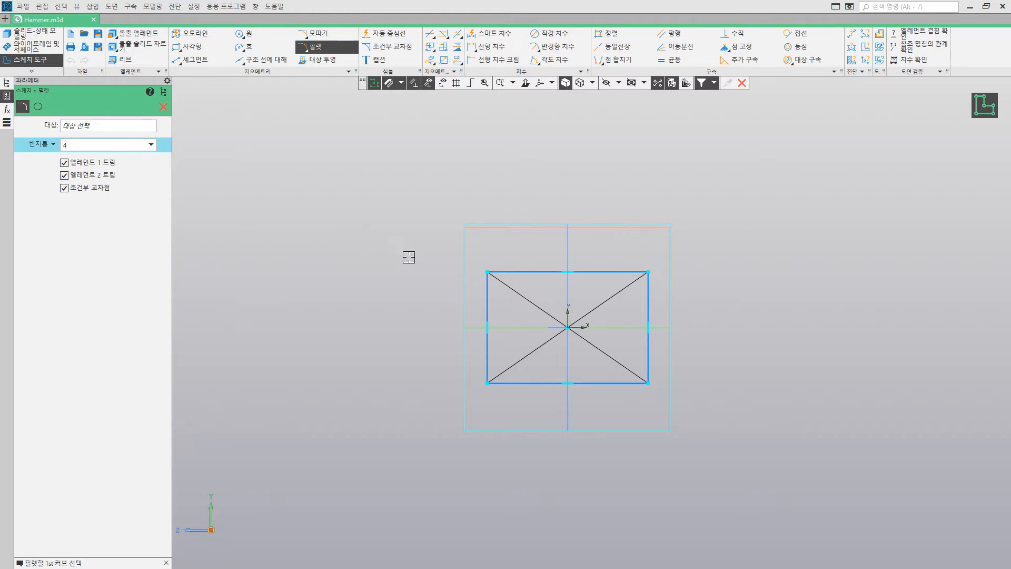
left_click(488, 293)
left_click(505, 272)
left_click(600, 272)
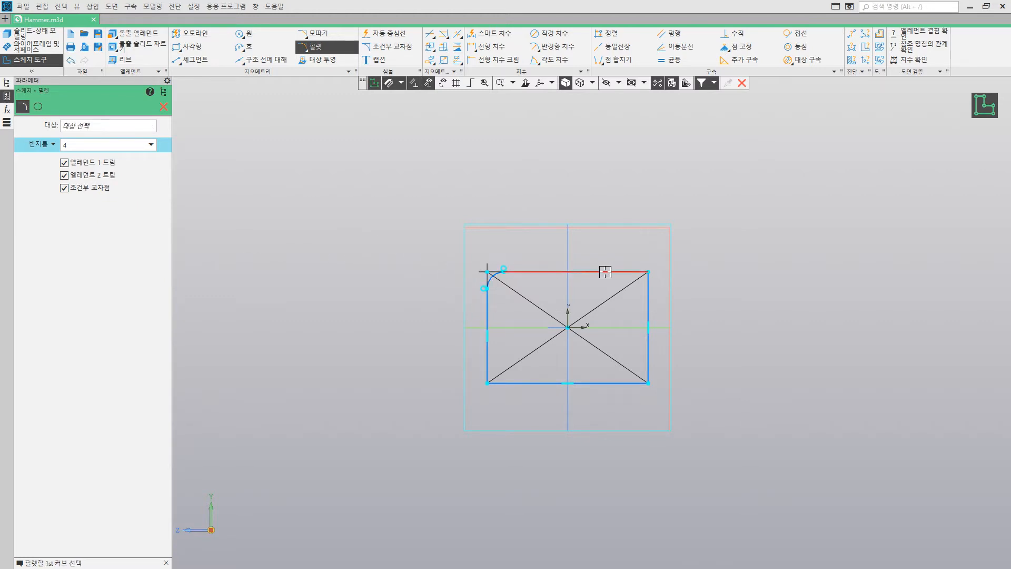
left_click(649, 299)
left_click(645, 364)
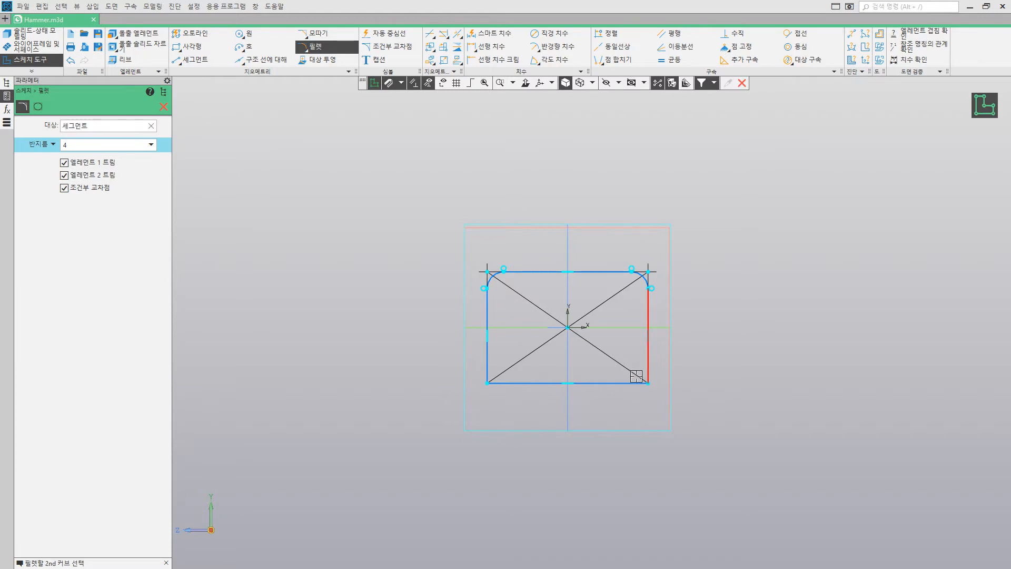
left_click(626, 383)
left_click(538, 382)
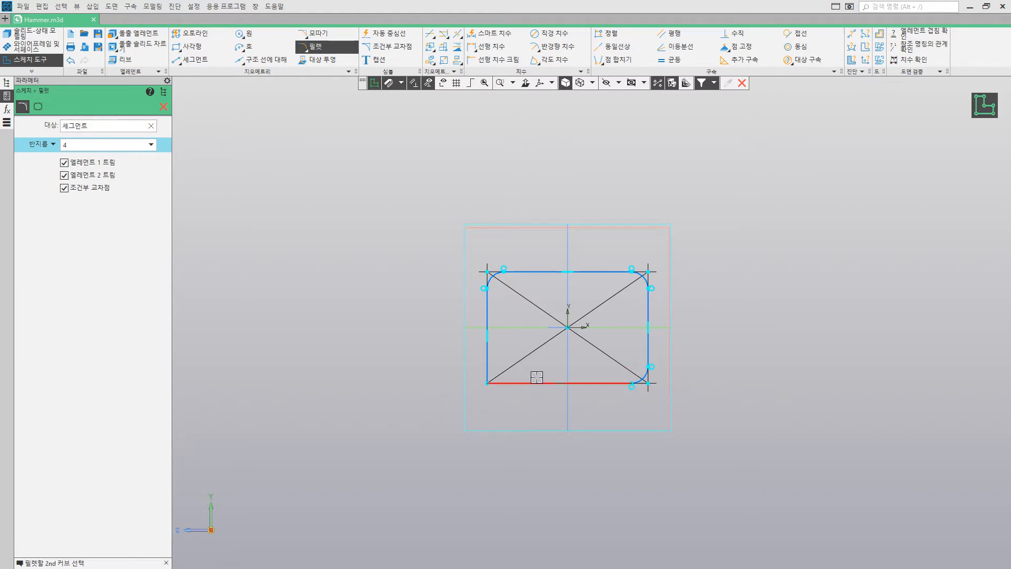
left_click(491, 352)
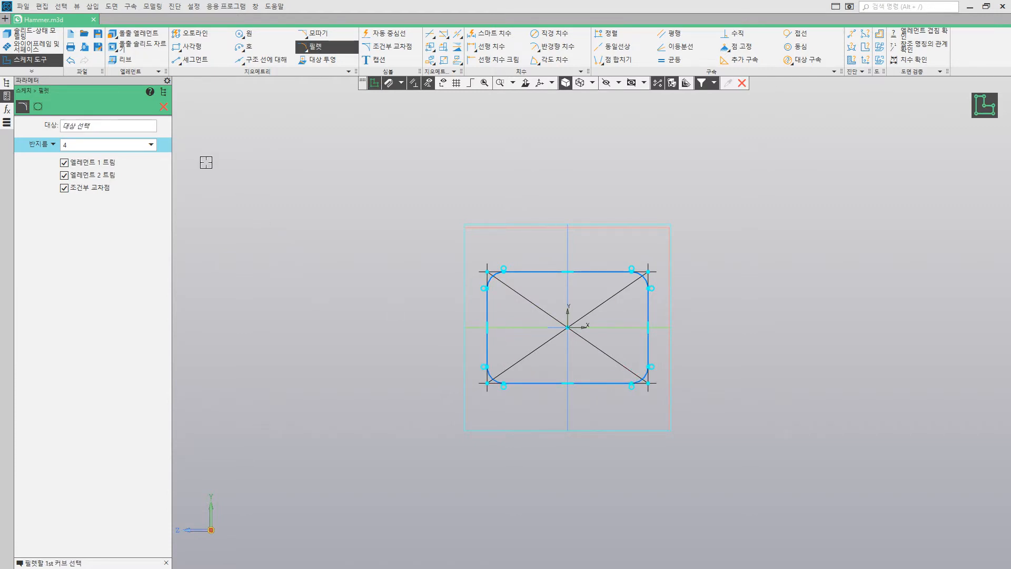
left_click(163, 109)
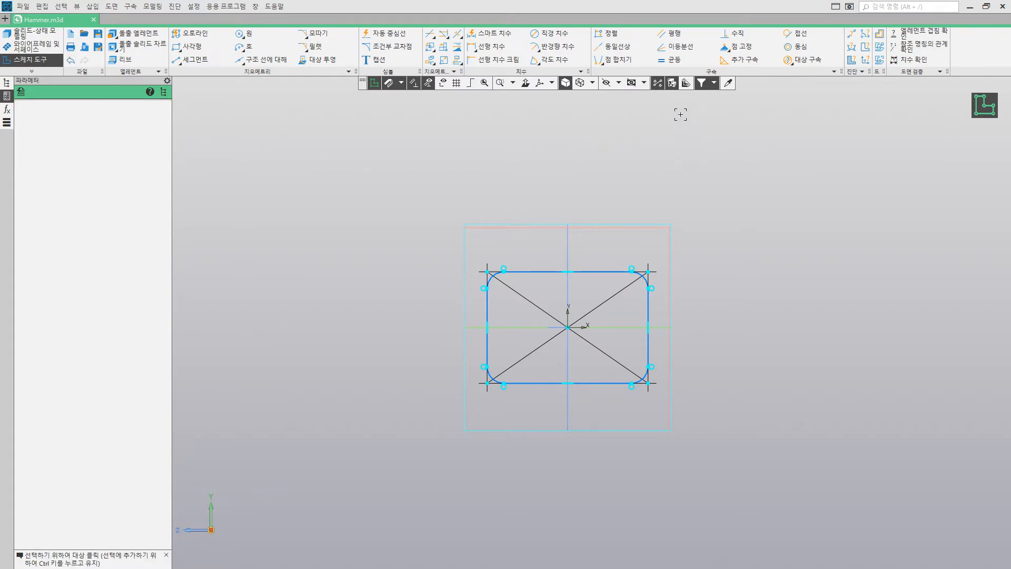
Step: Constrain the other three corner arcs to the same radius as the upper-left arc with the Equal constraint
left_click(674, 60)
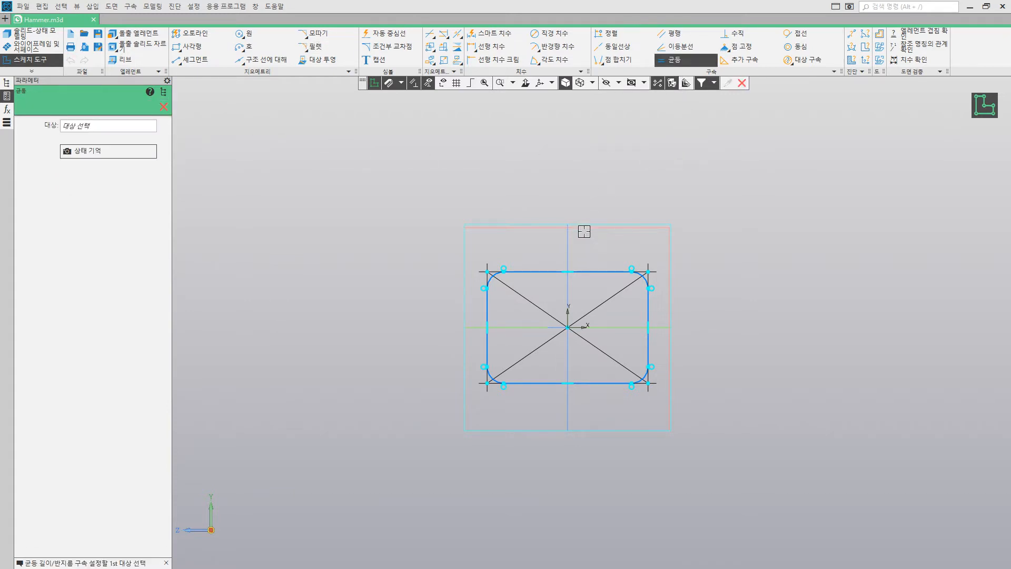
scroll(538, 341, "up", 4)
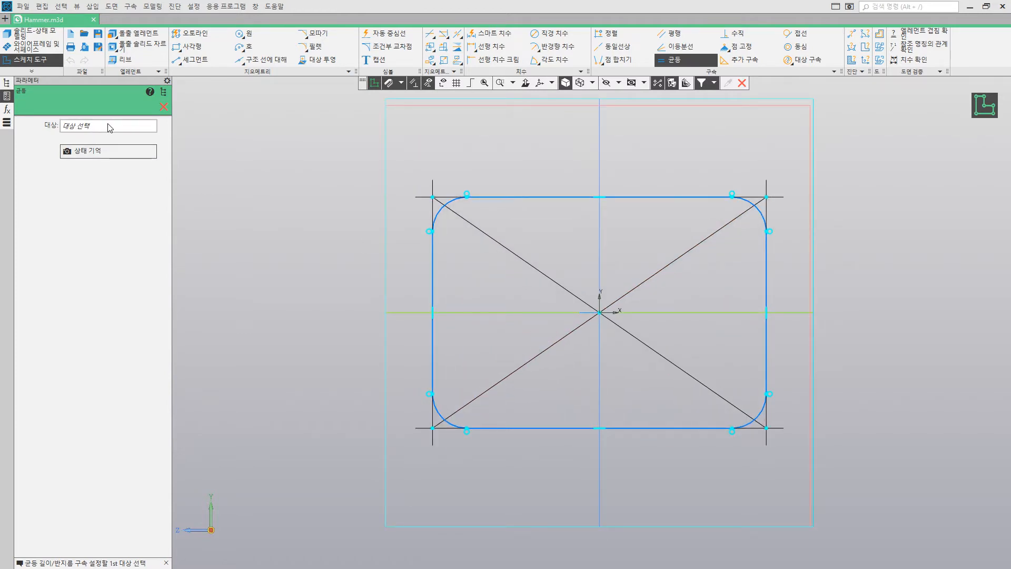
left_click(439, 211)
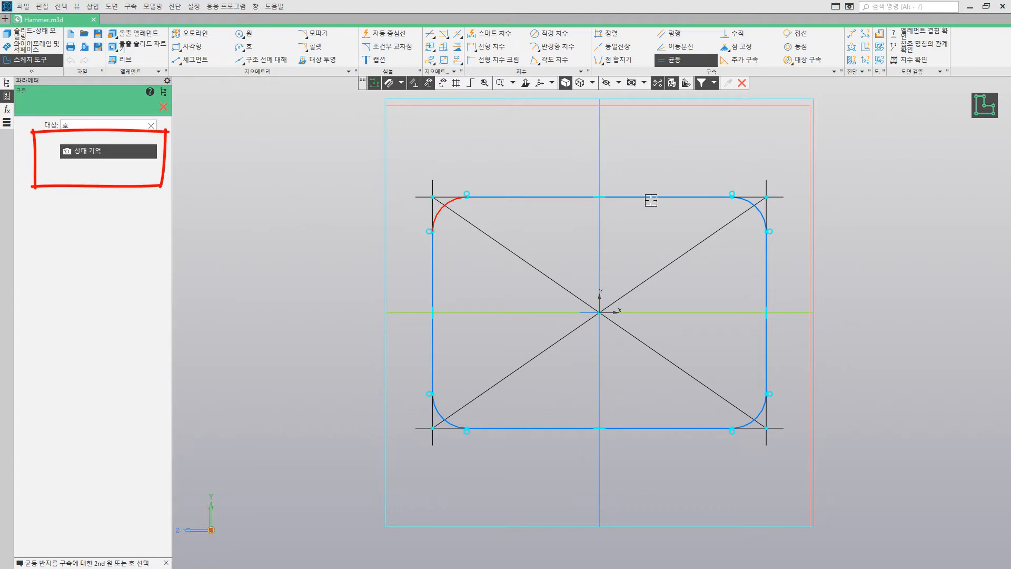
left_click(756, 208)
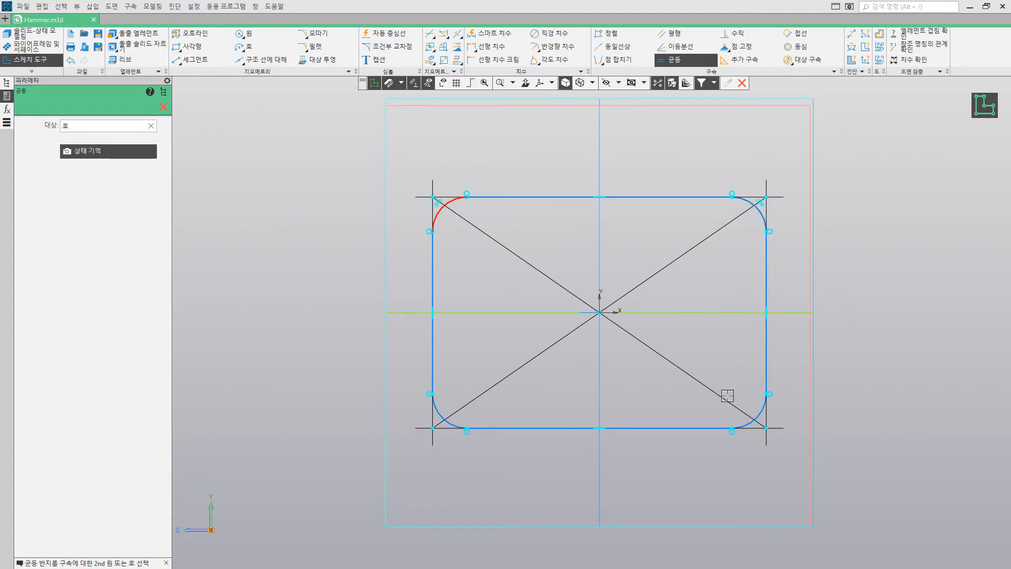
left_click(756, 416)
scroll(446, 423, "up", 5)
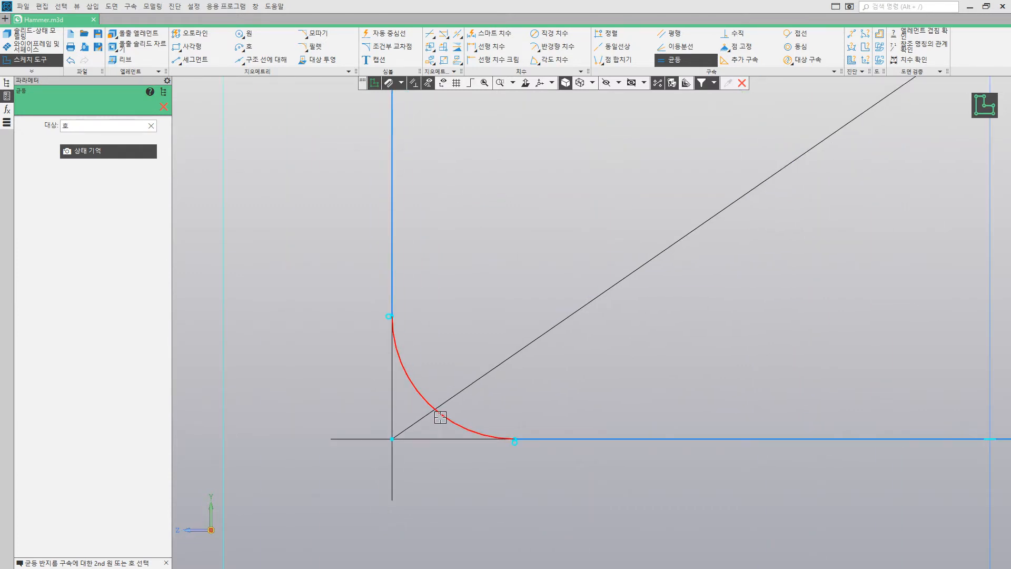
left_click(440, 415)
scroll(437, 413, "down", 5)
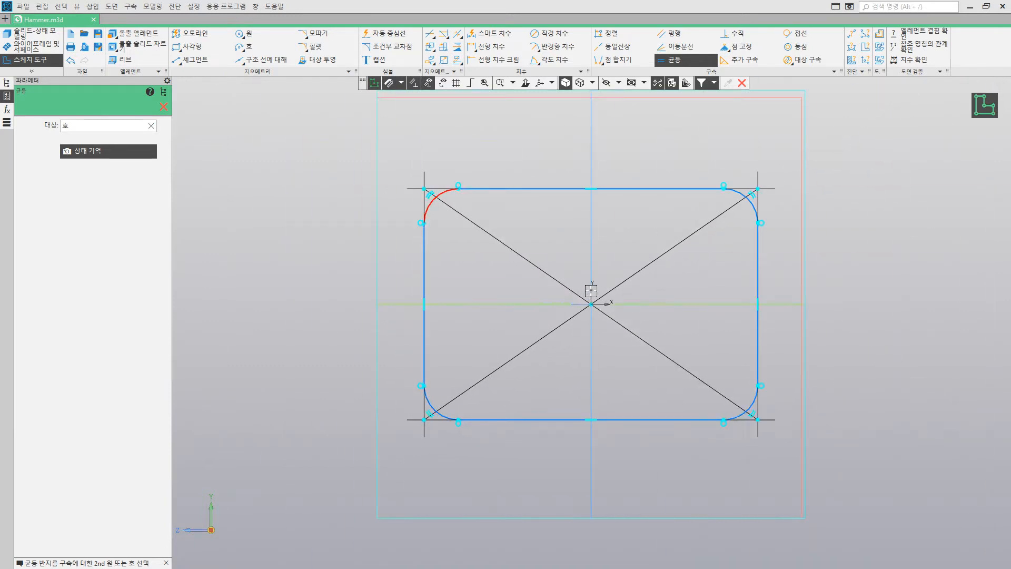
middle_click_drag(611, 271, 605, 274)
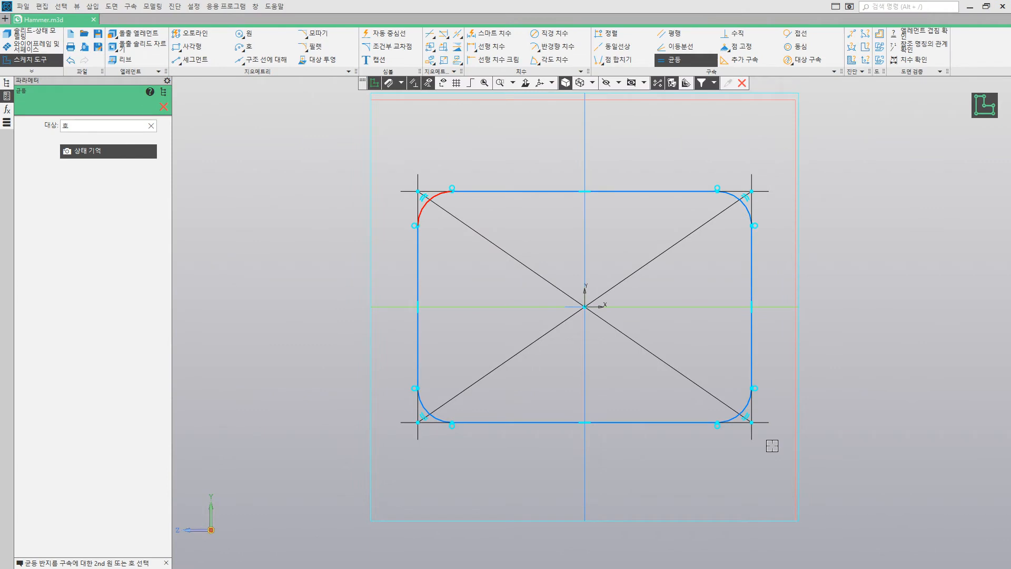
left_click(163, 106)
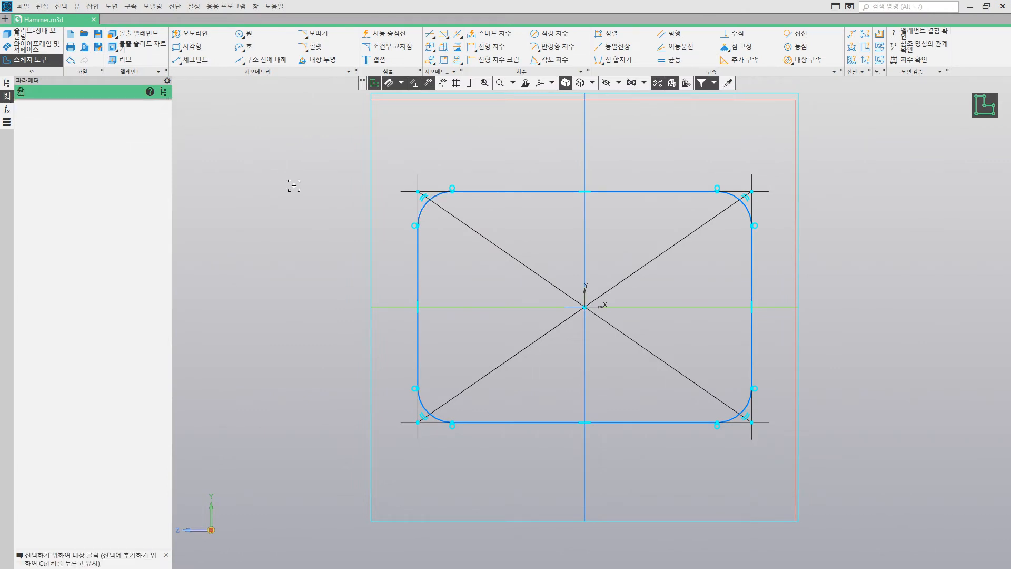
Step: Add a smart dimension between the rectangle's upper-left and lower-left corners and set the height to 20
left_click(495, 35)
left_click(418, 192)
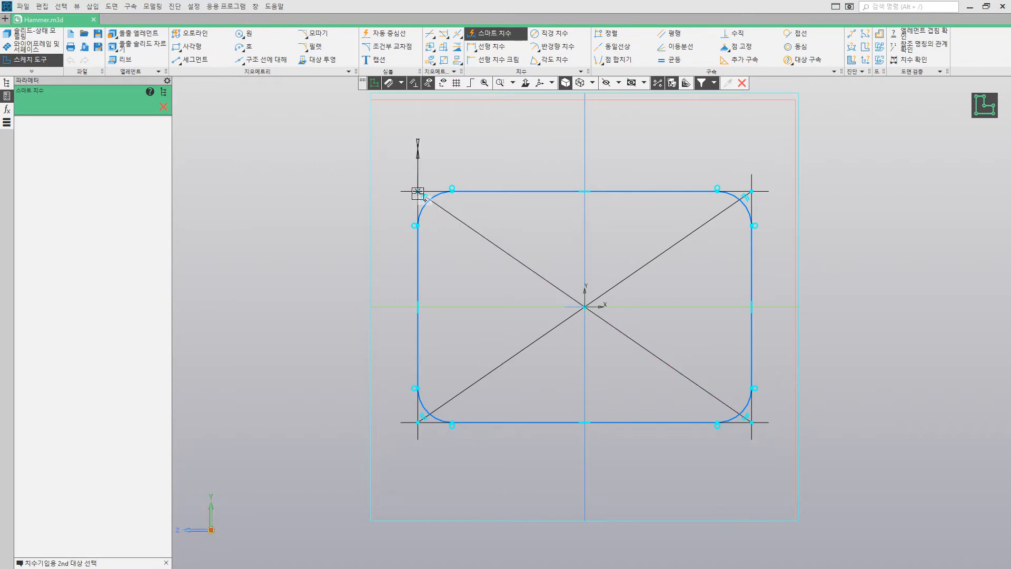
left_click(419, 422)
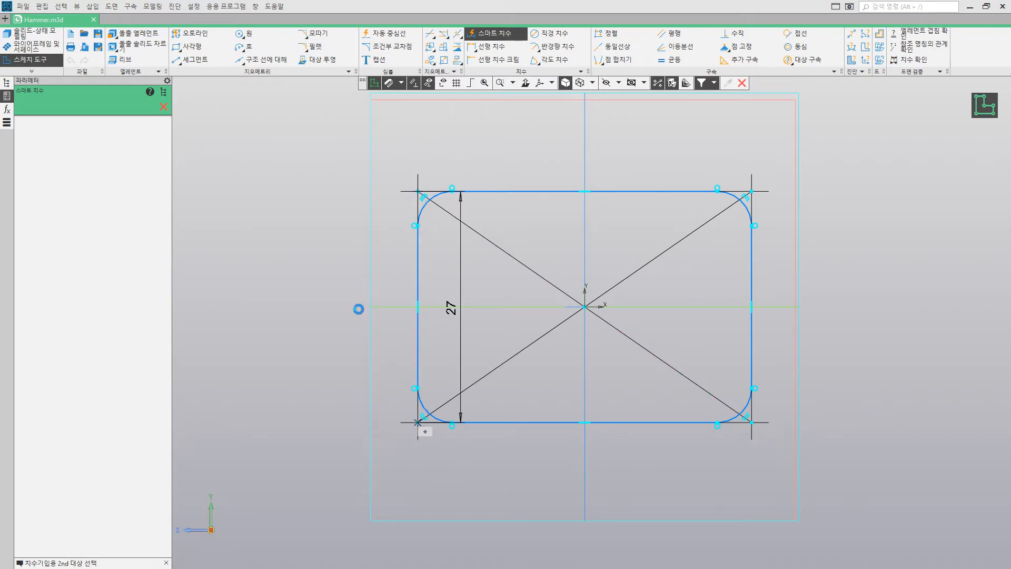
left_click(353, 295)
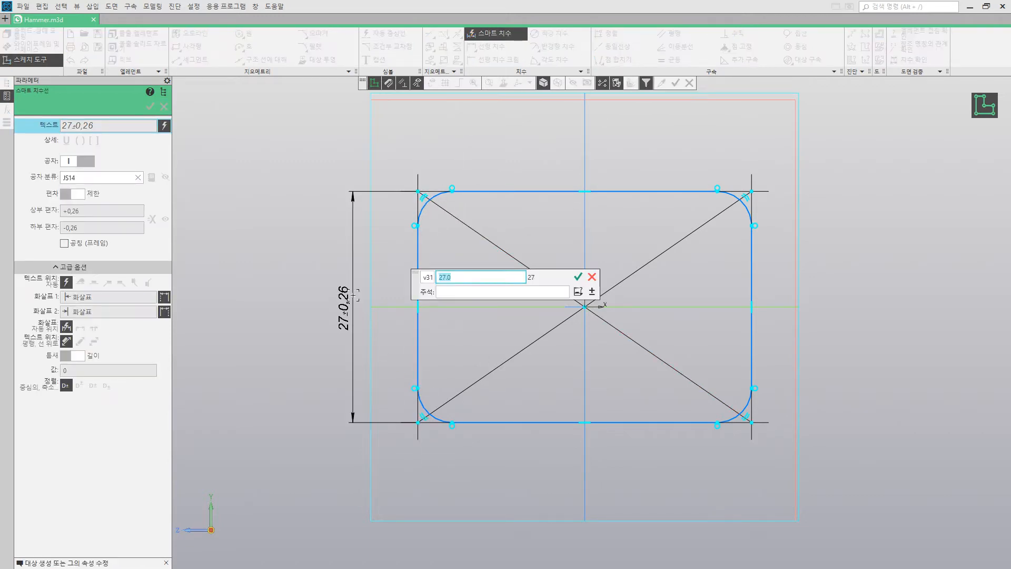
type("20")
key("Return")
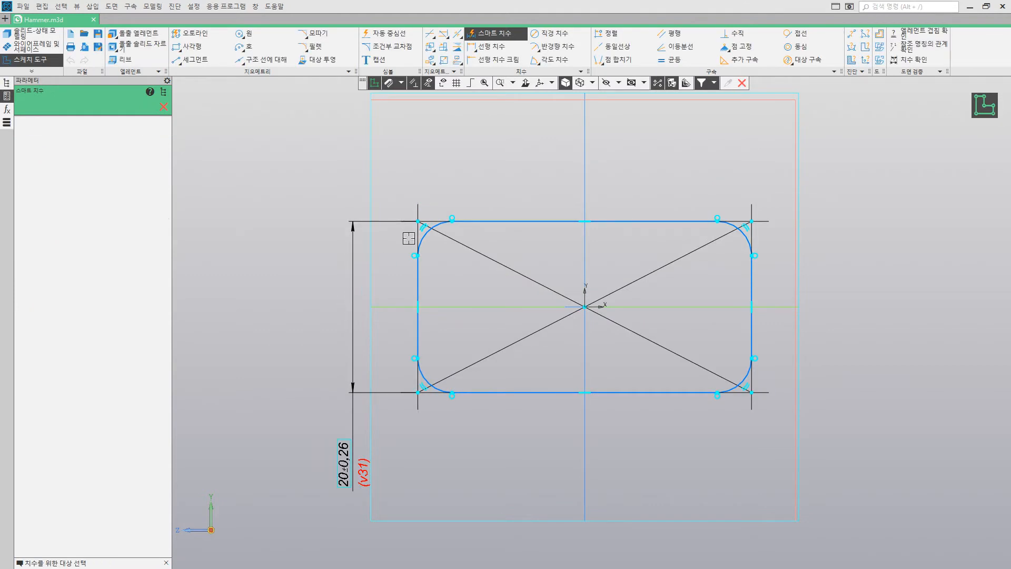
Step: Dimension the rectangle between its two upper corners and set the width to 30
left_click(417, 222)
left_click(752, 222)
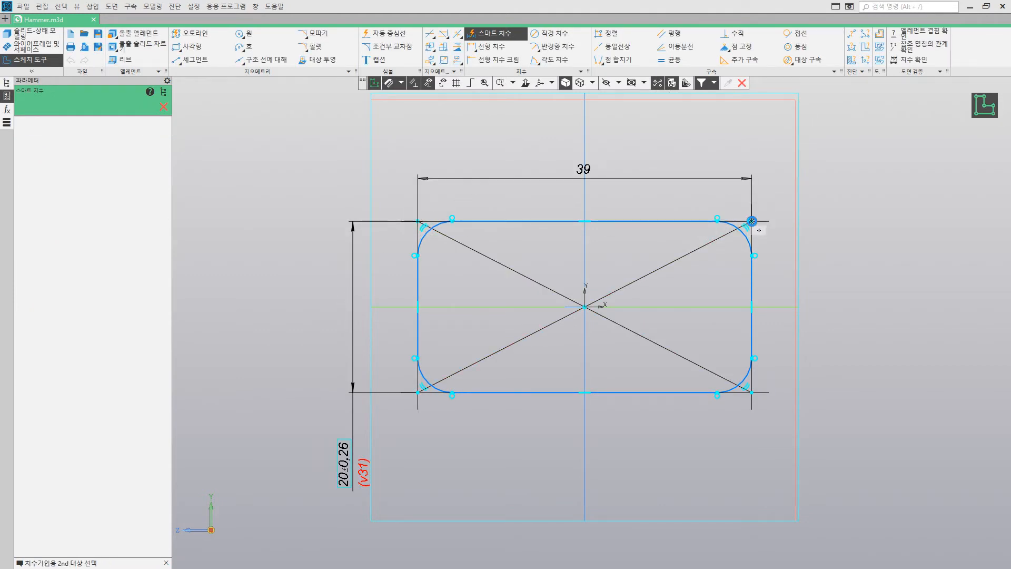
left_click(599, 167)
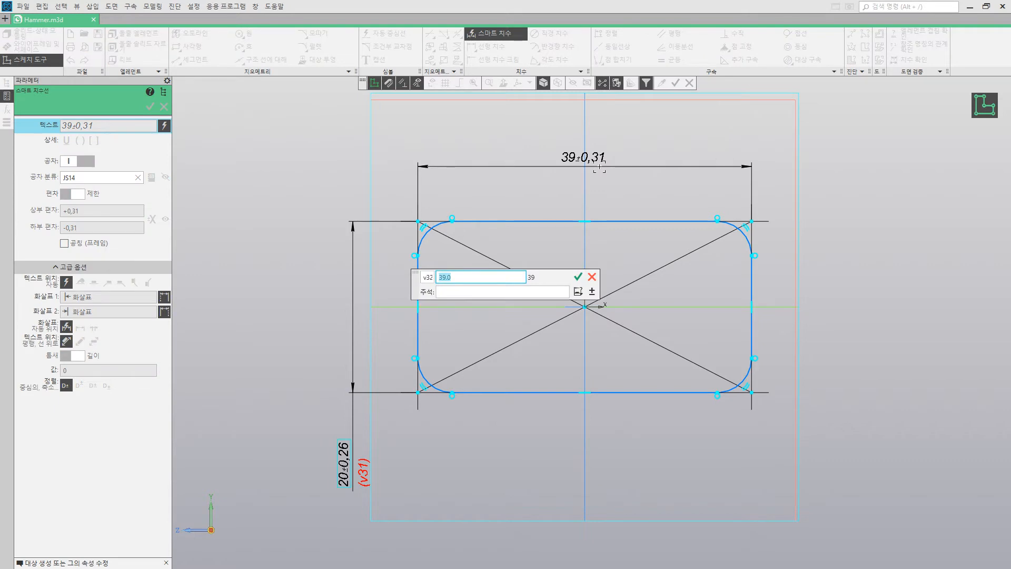
type("30")
key("Return")
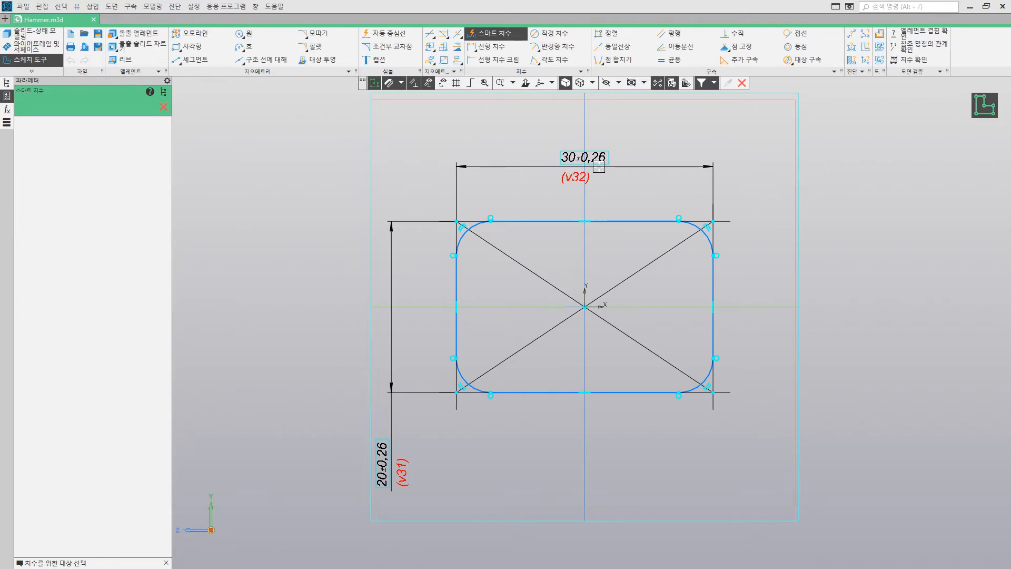
Step: Add an R4 radius dimension to the profile's upper-left corner arc
left_click(463, 233)
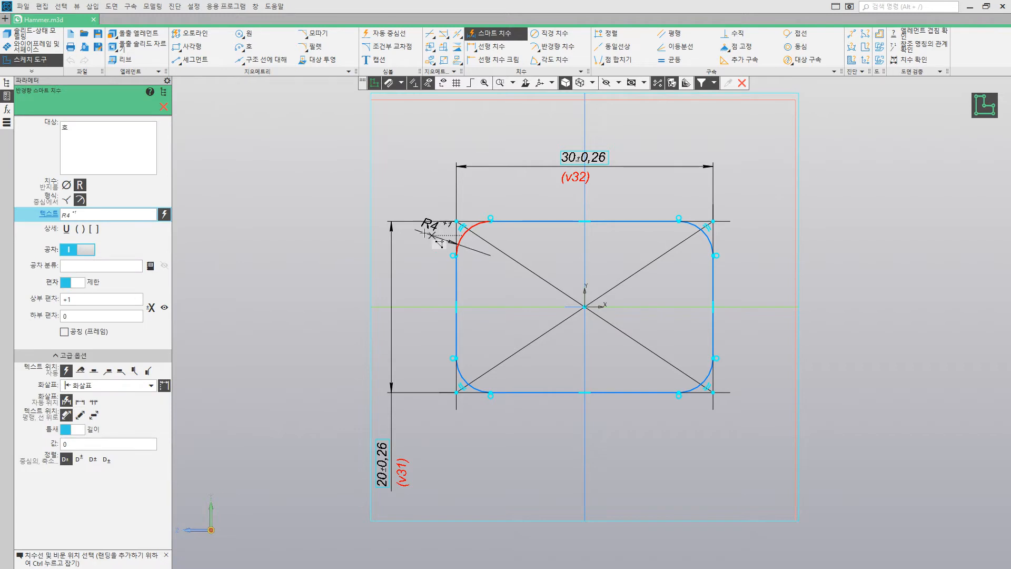
left_click(405, 190)
key("Return")
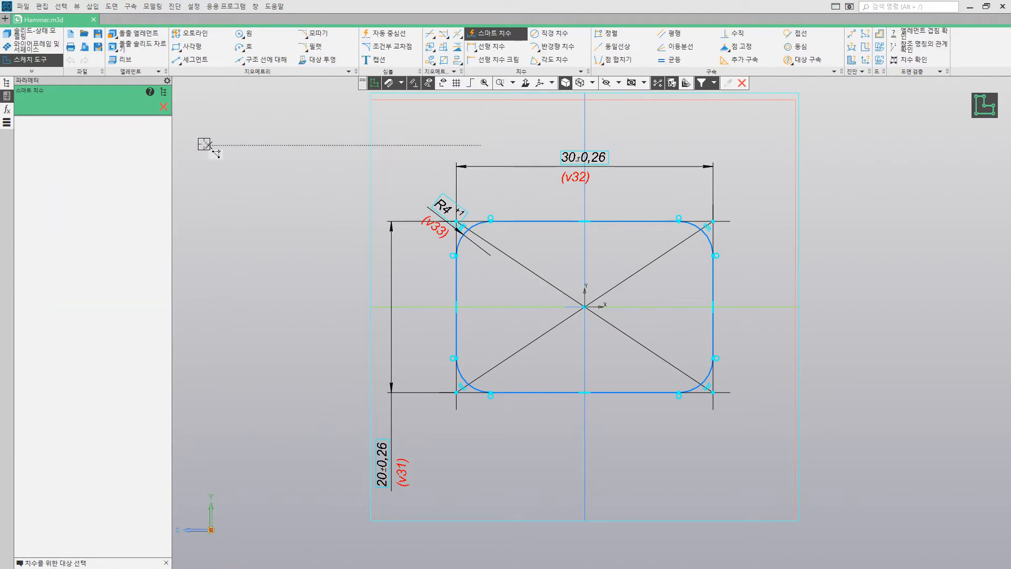
left_click(165, 108)
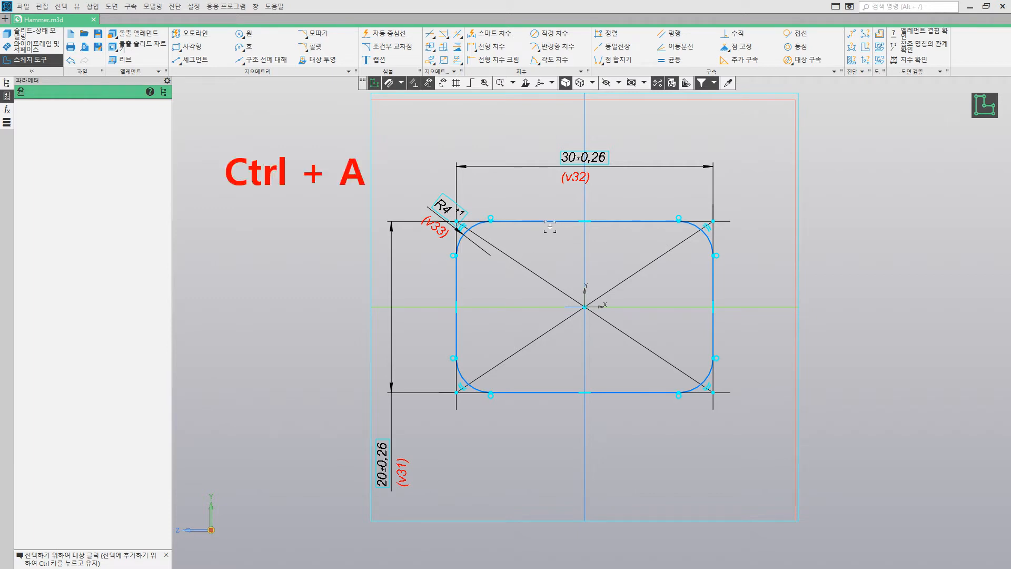
key("ctrl+a")
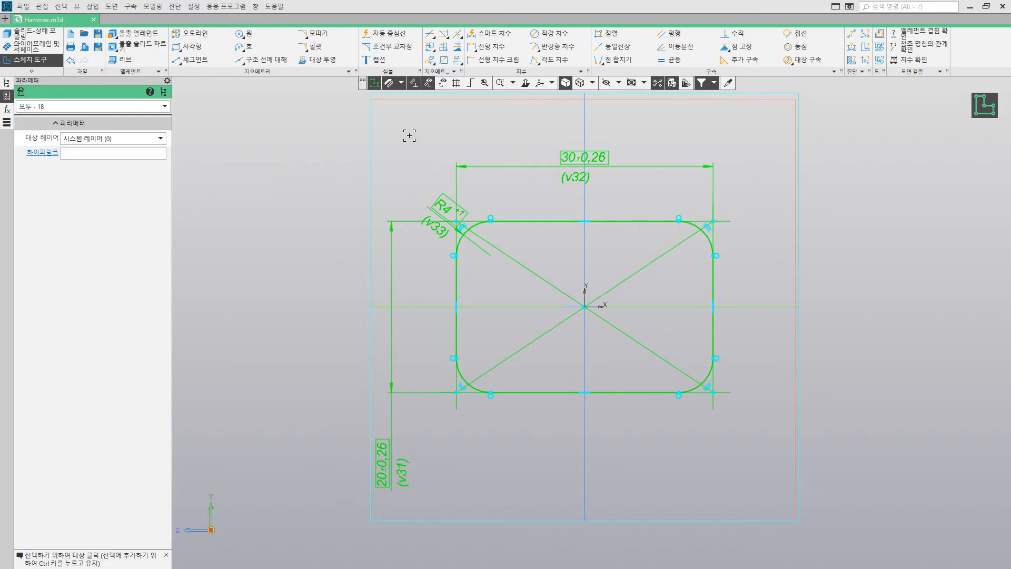
left_click(409, 135)
left_click_drag(332, 125, 872, 507)
key("ctrl+c")
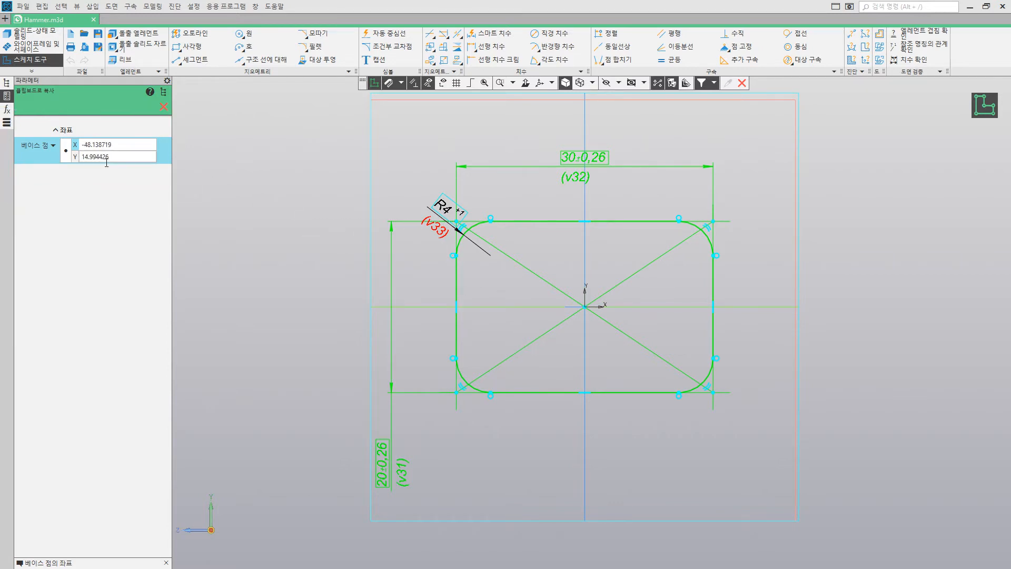
left_click(356, 325)
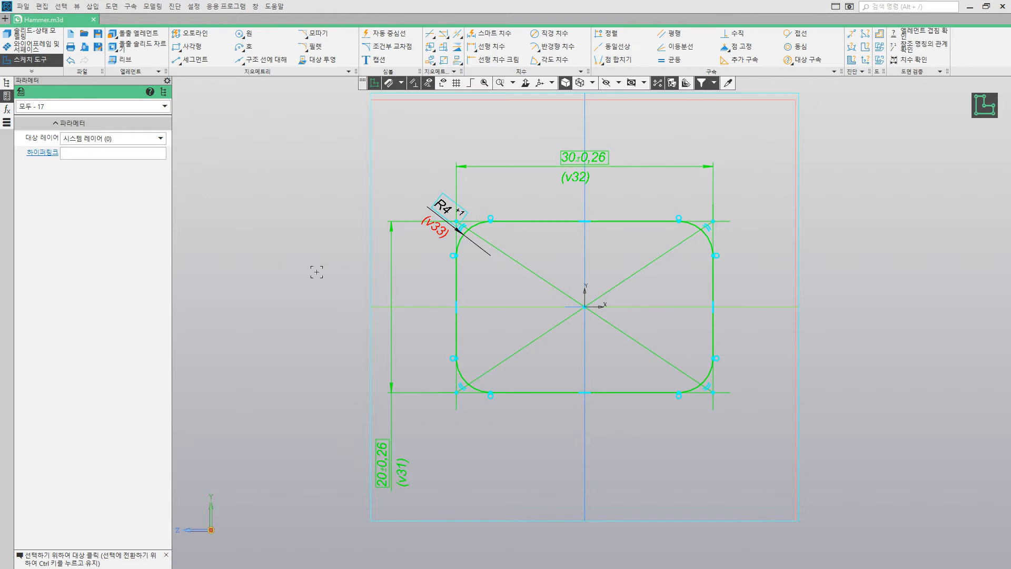
key("ctrl+v")
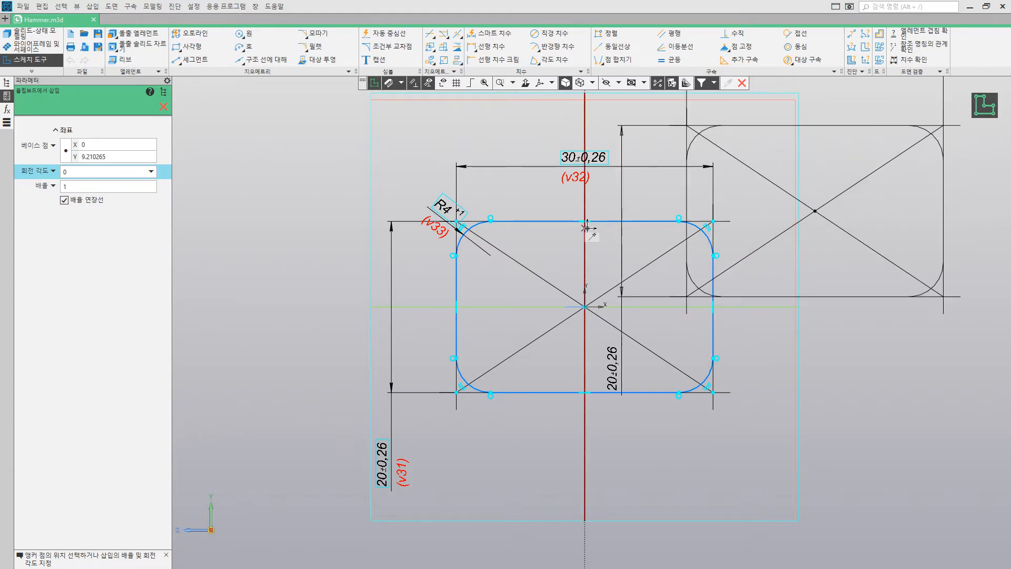
left_click(164, 107)
Step: Copy the whole profile with its dimensions, using the sketch origin as base point, and finish the sketch
left_click_drag(305, 131, 862, 527)
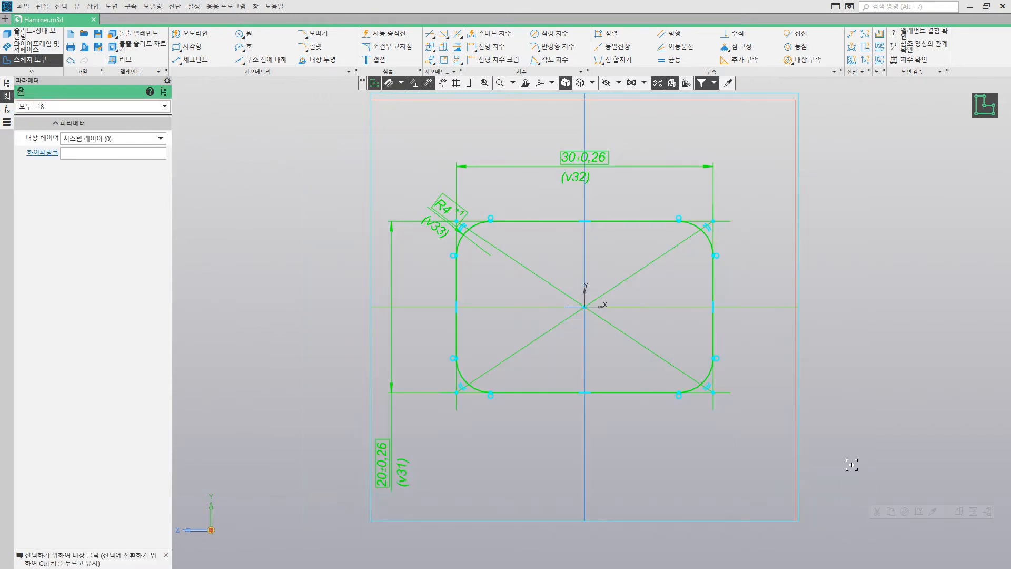
key("ctrl+c")
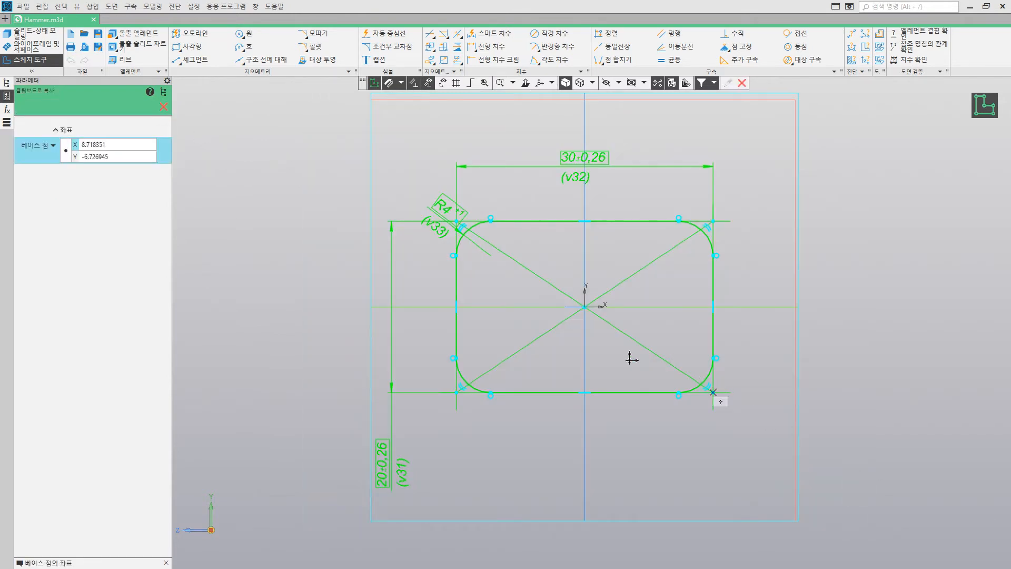
left_click(585, 307)
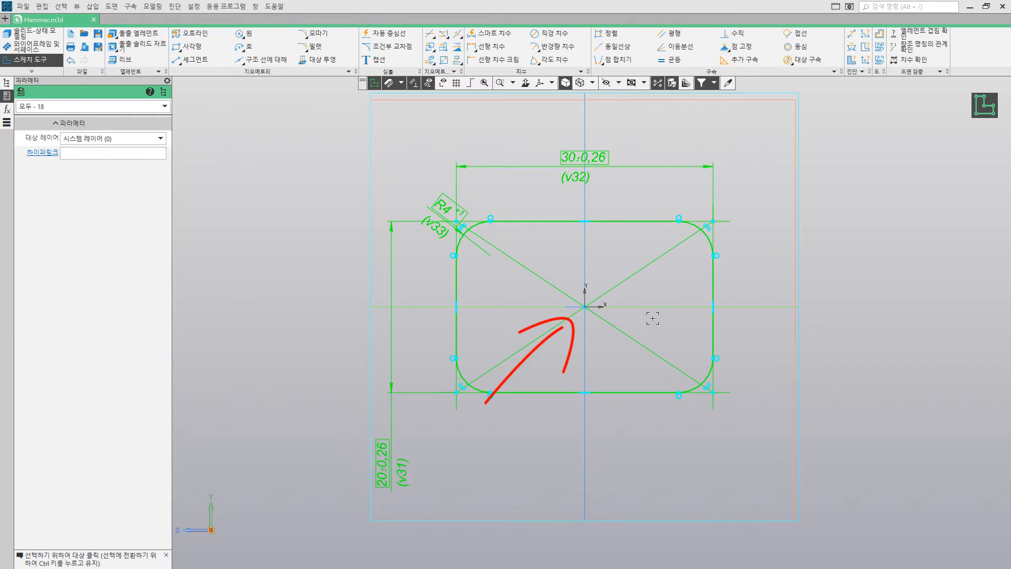
left_click(979, 110)
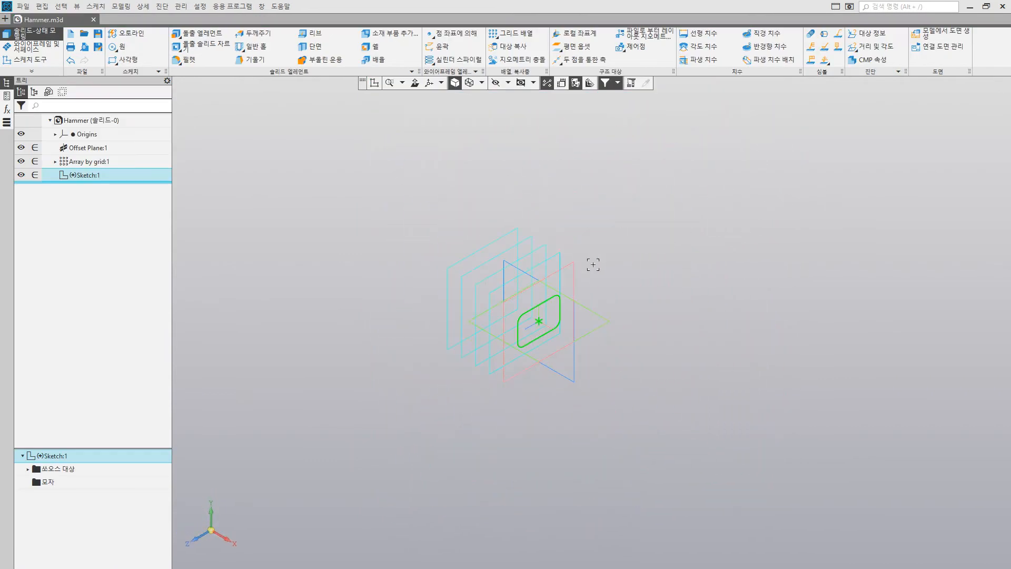
Step: Start a new sketch on the offset plane nearest the first profile
left_click(557, 258)
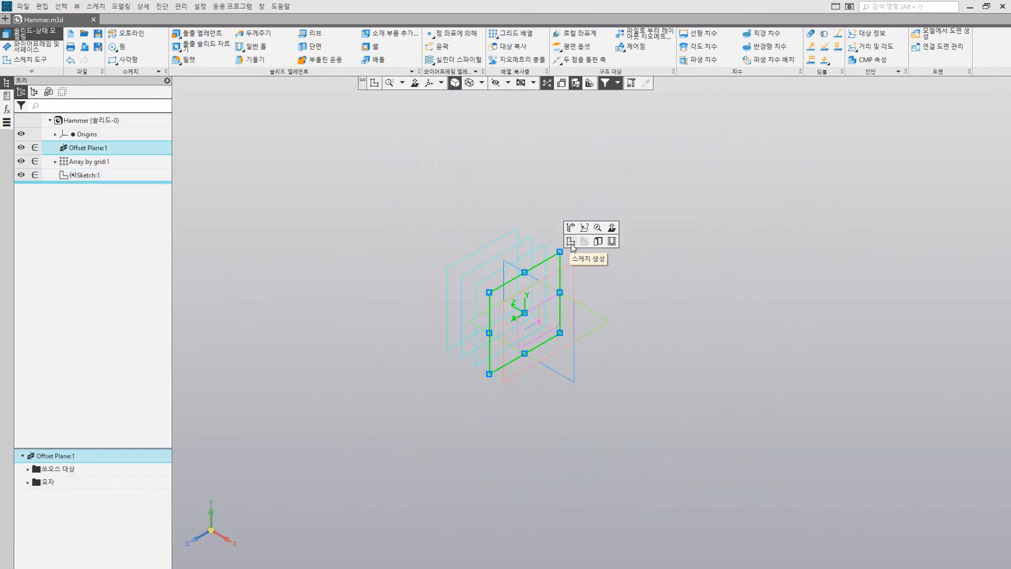
left_click(571, 242)
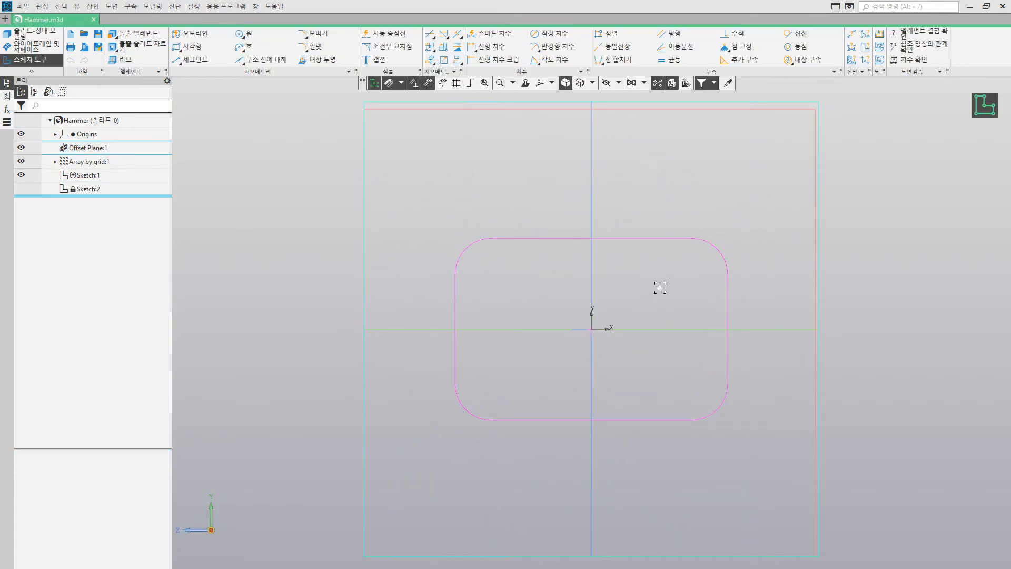
Step: Try pasting the copied profile away from the sketch origin, cancel a second paste and cut the off-centre copy
key("ctrl+v")
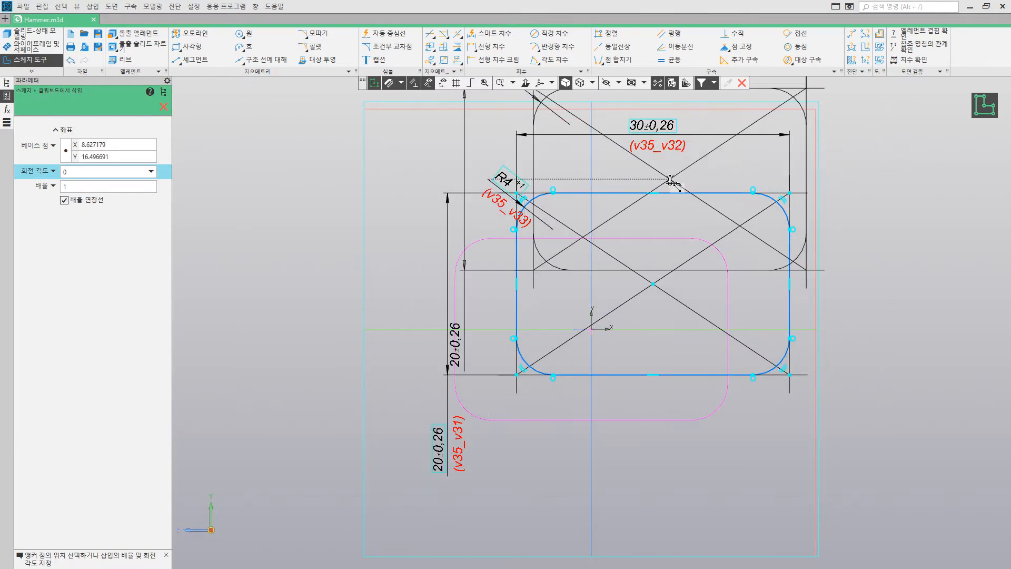
left_click(742, 82)
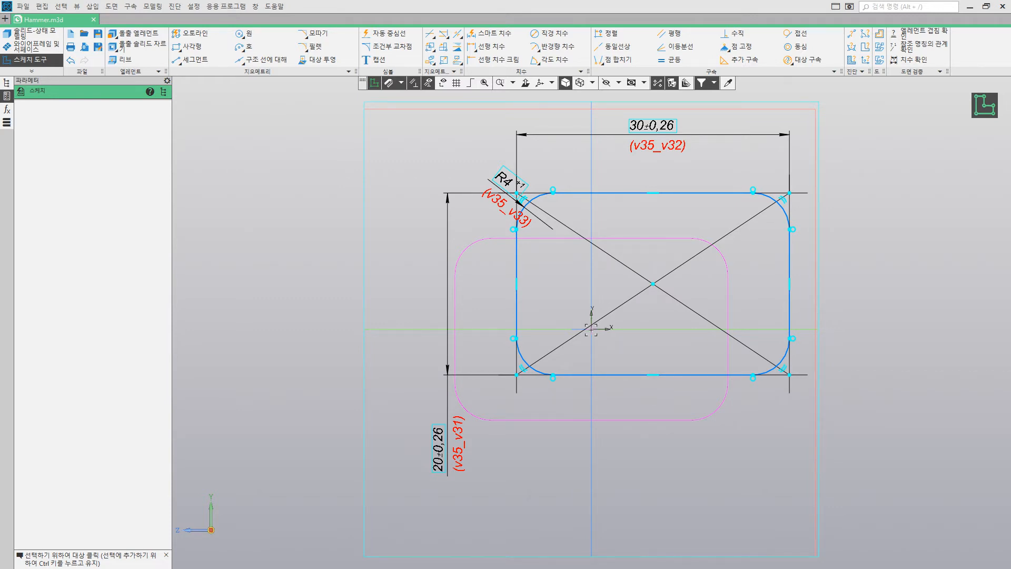
key("ctrl+v")
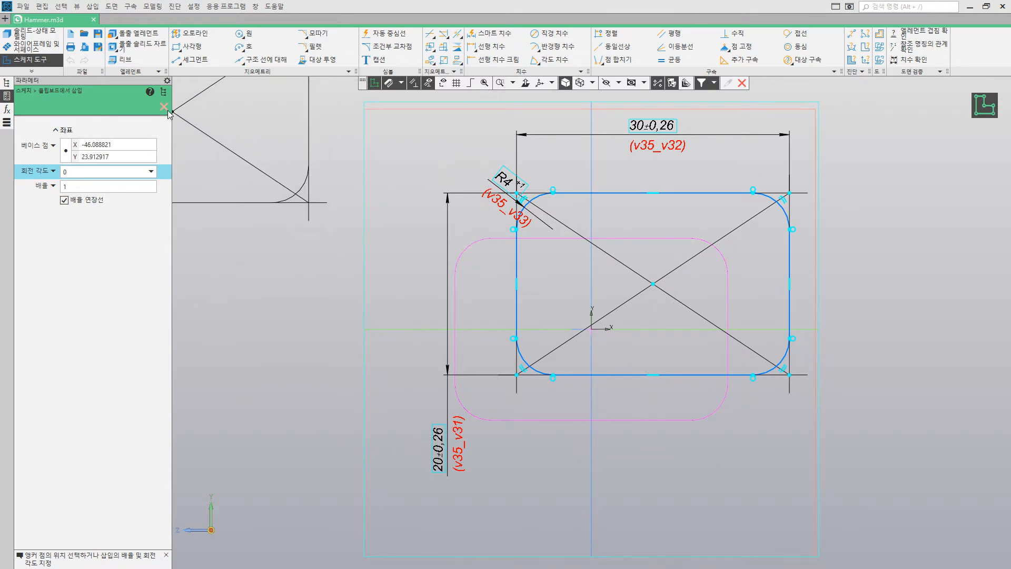
left_click(742, 83)
key("ctrl+x")
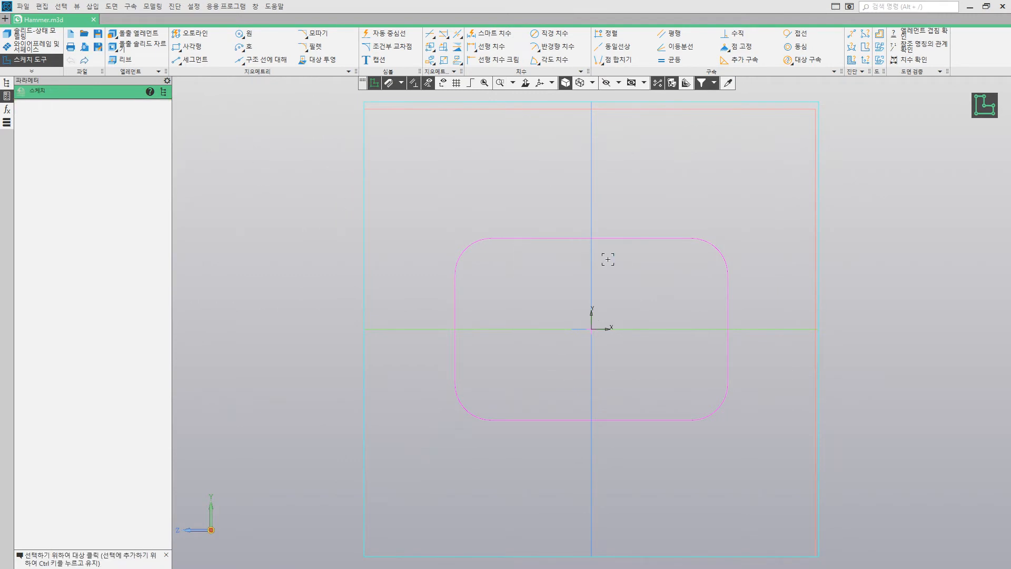
Step: Paste the copied profile with its base point on the sketch origin and finish the sketch
key("ctrl+v")
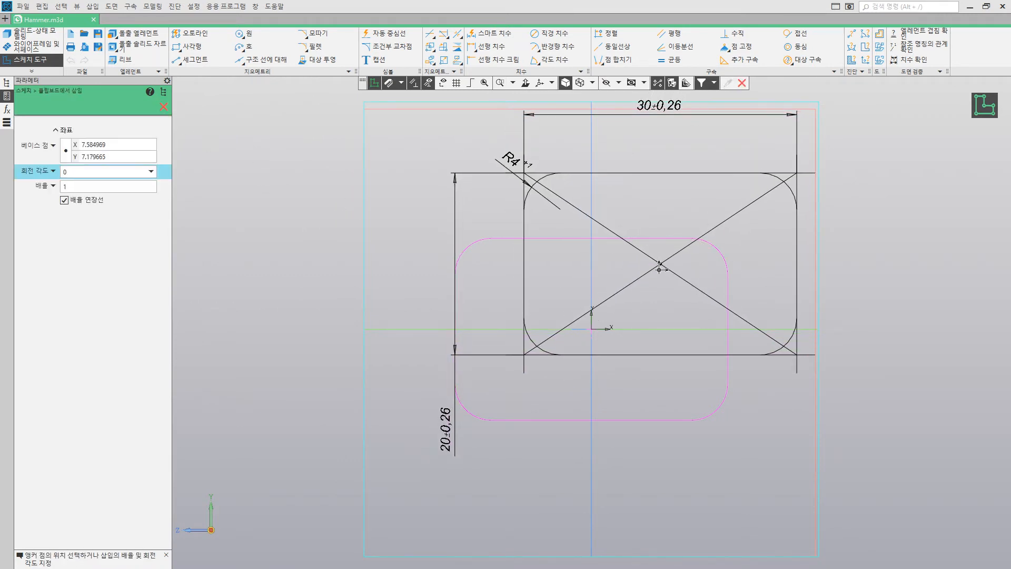
left_click(592, 329)
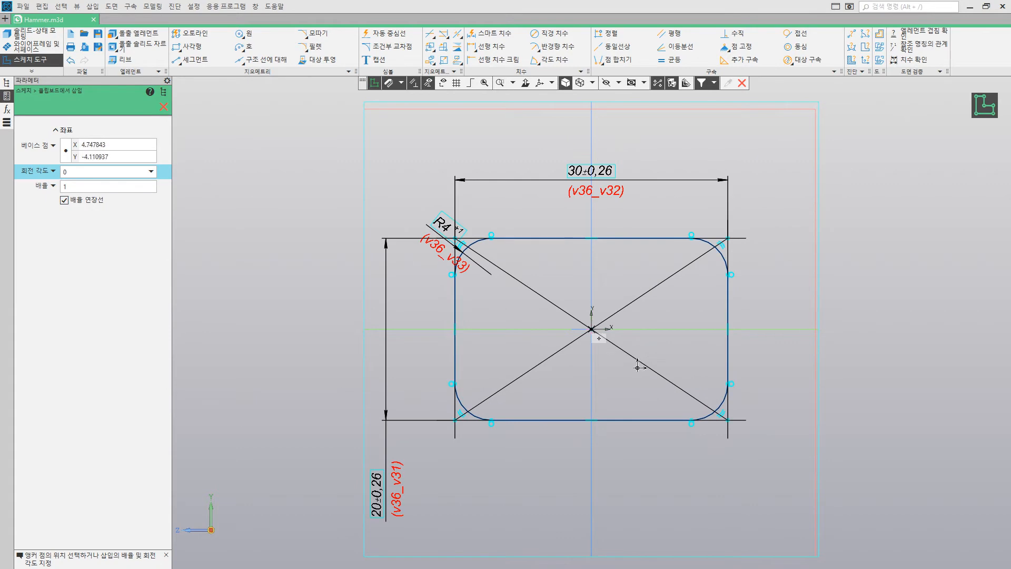
key("Escape")
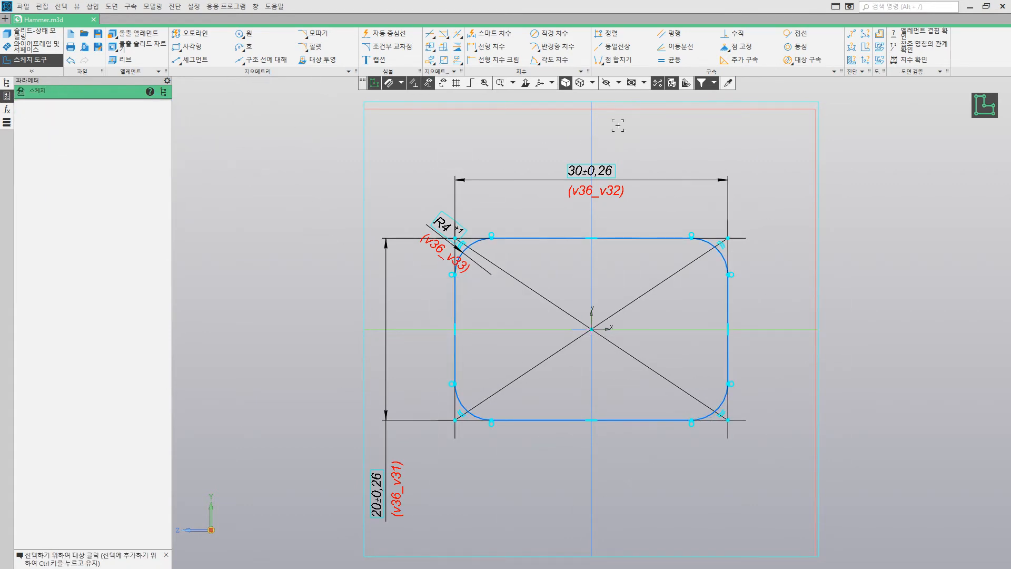
left_click(984, 105)
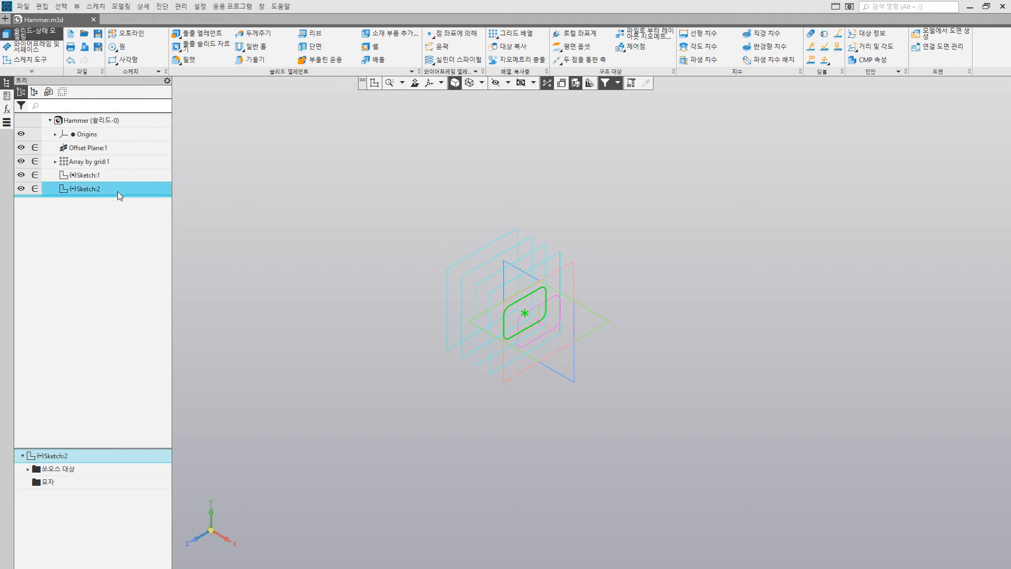
Step: Reopen the second sketch for editing and delete the entire pasted profile
right_click(86, 188)
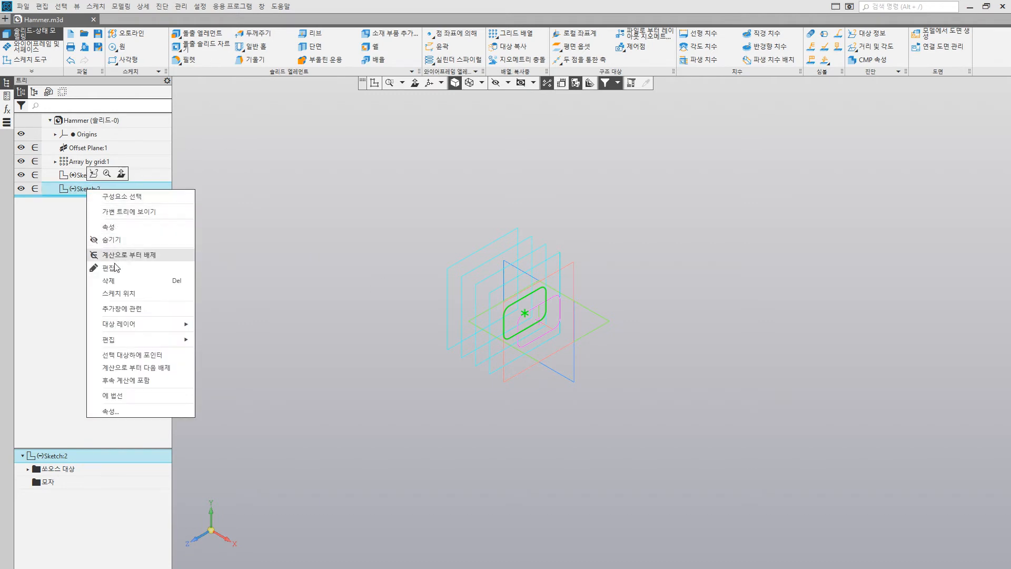
left_click(114, 266)
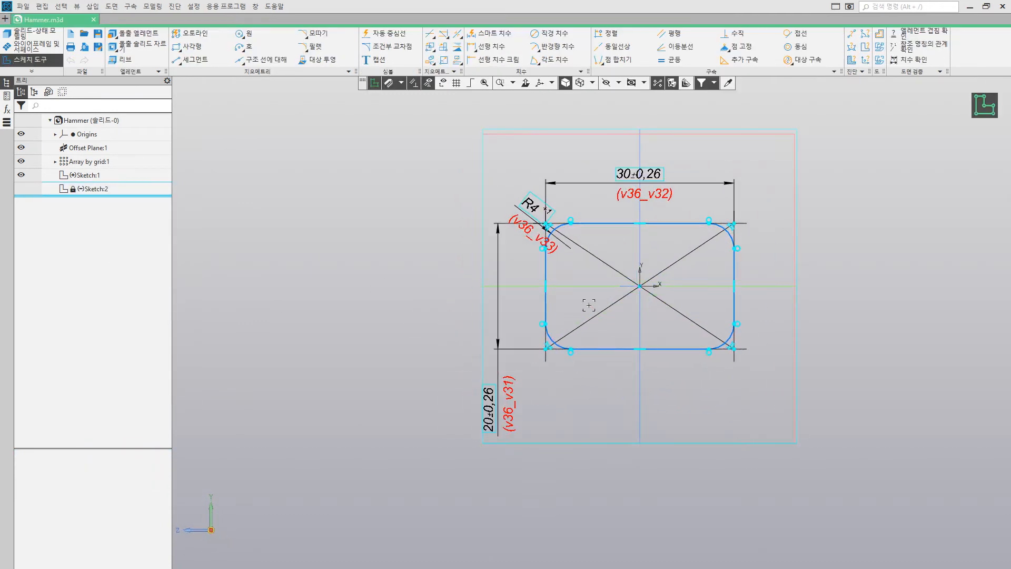
left_click_drag(452, 159, 797, 467)
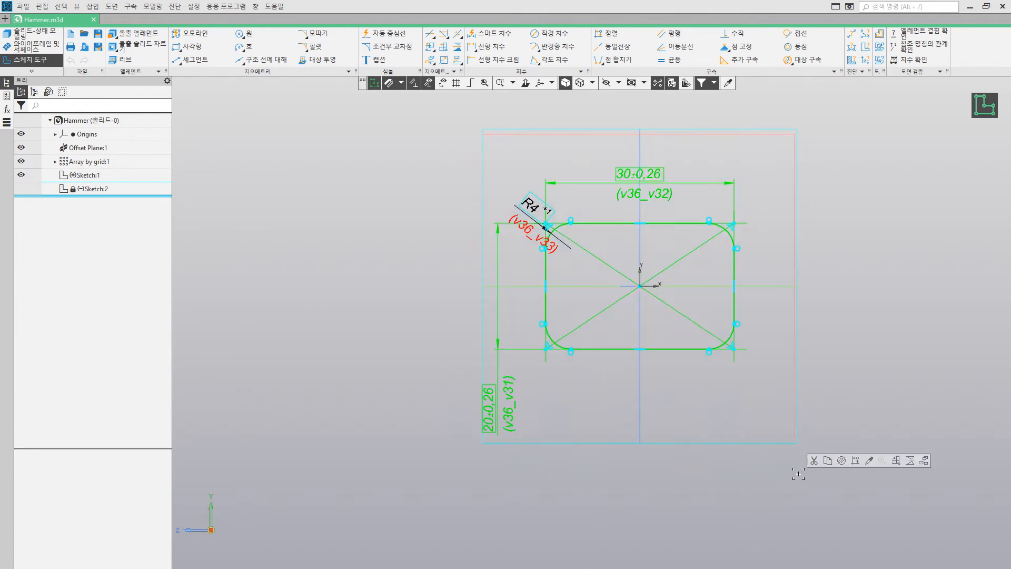
key("Delete")
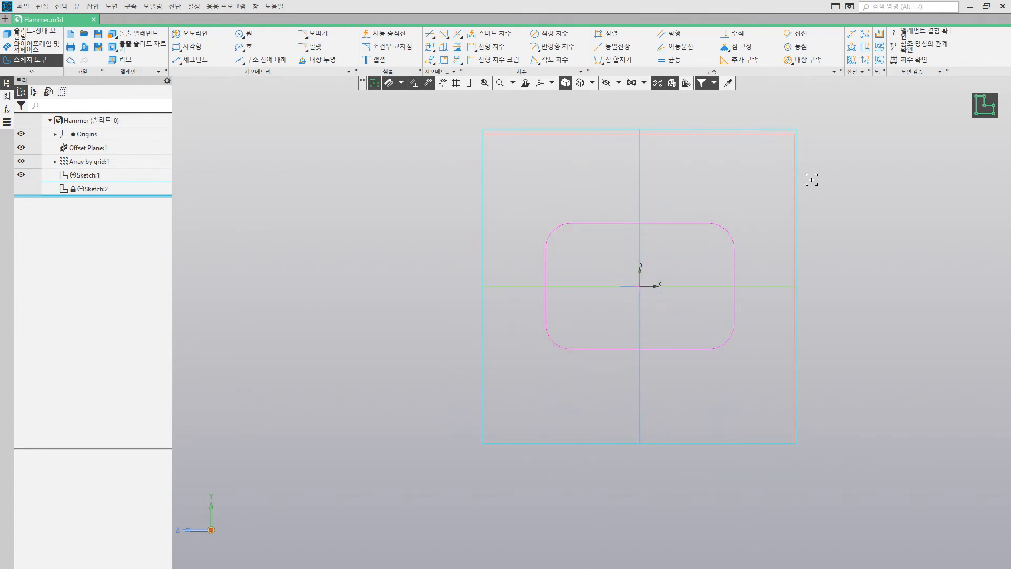
Step: Paste the copied profile off-centre, merge its centre point with the sketch origin and finish the sketch
key("ctrl+v")
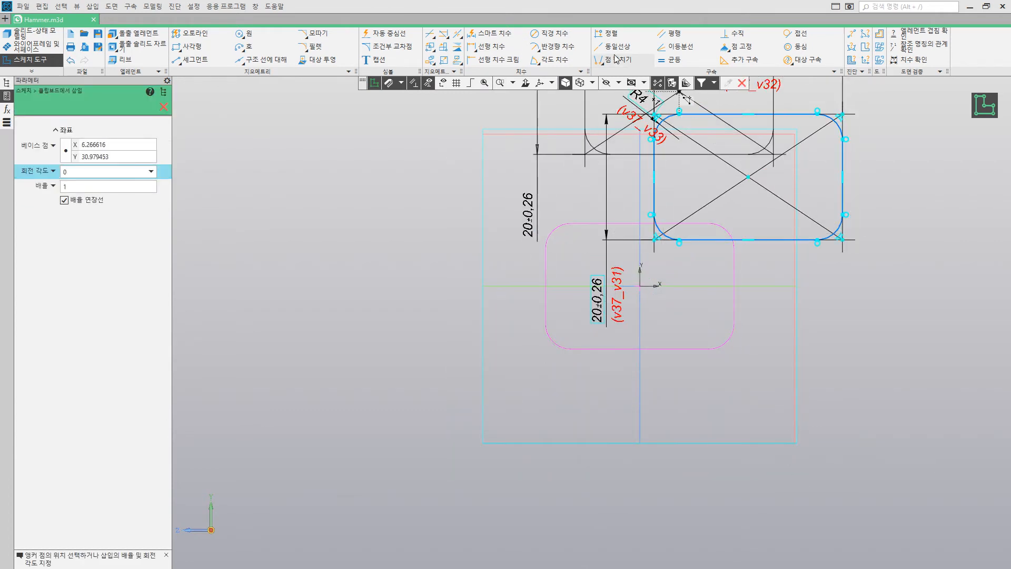
left_click(617, 58)
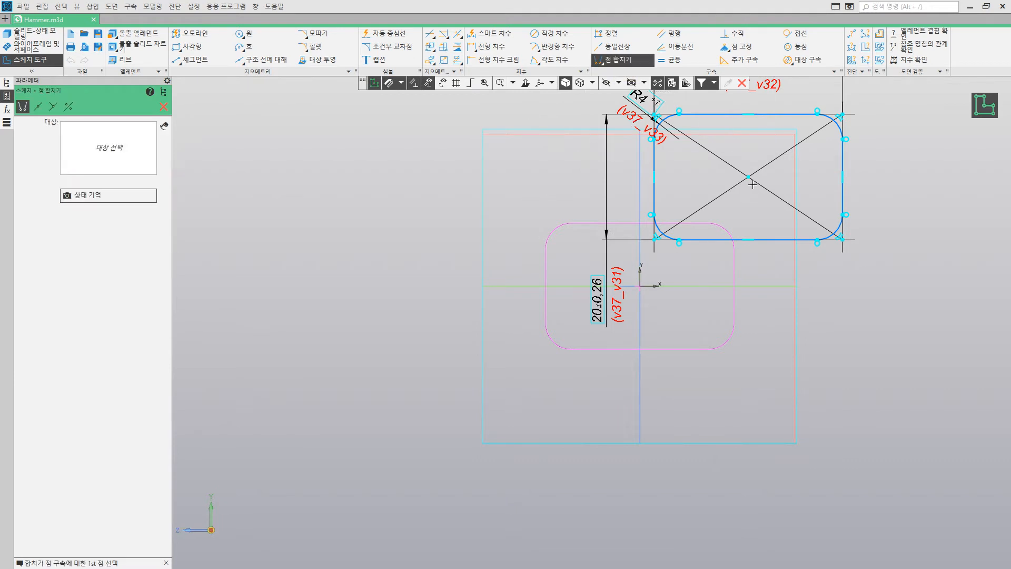
left_click(640, 285)
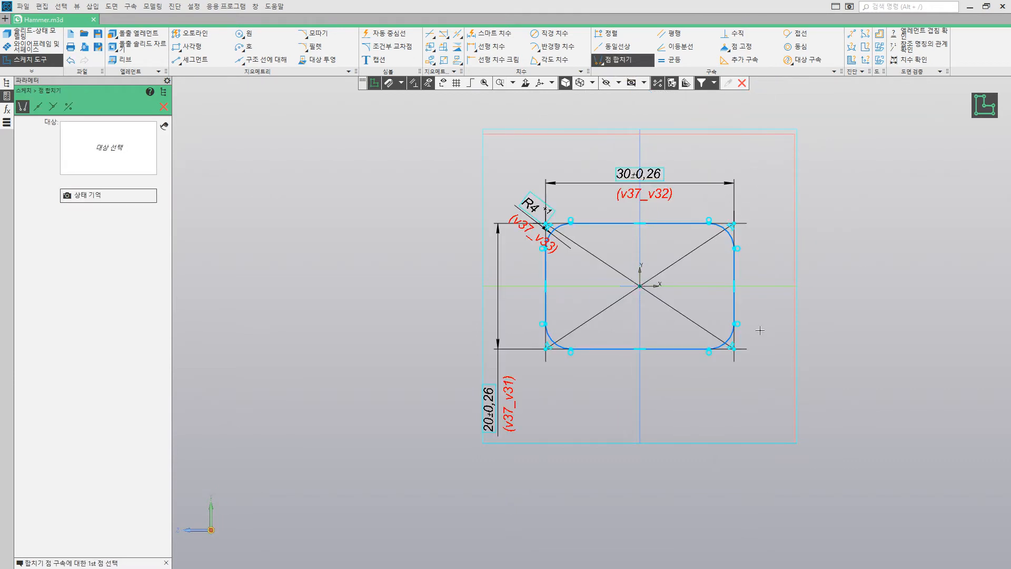
left_click(985, 105)
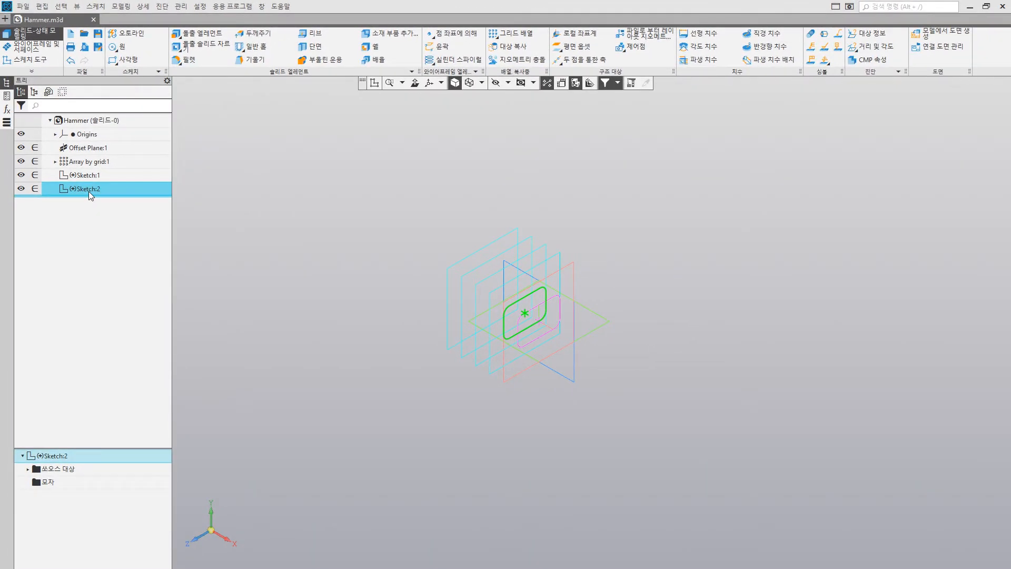
Step: Edit the second sketch, set the rounded rectangle's height to 15 and finish the sketch
right_click(89, 191)
left_click(114, 267)
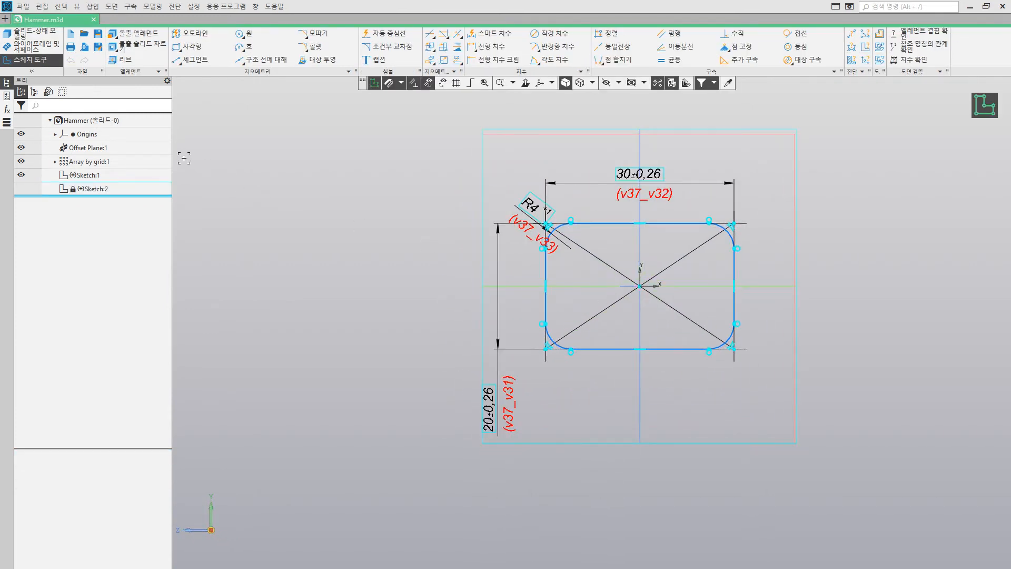
scroll(688, 253, "up", 1)
middle_click_drag(688, 253, 681, 254)
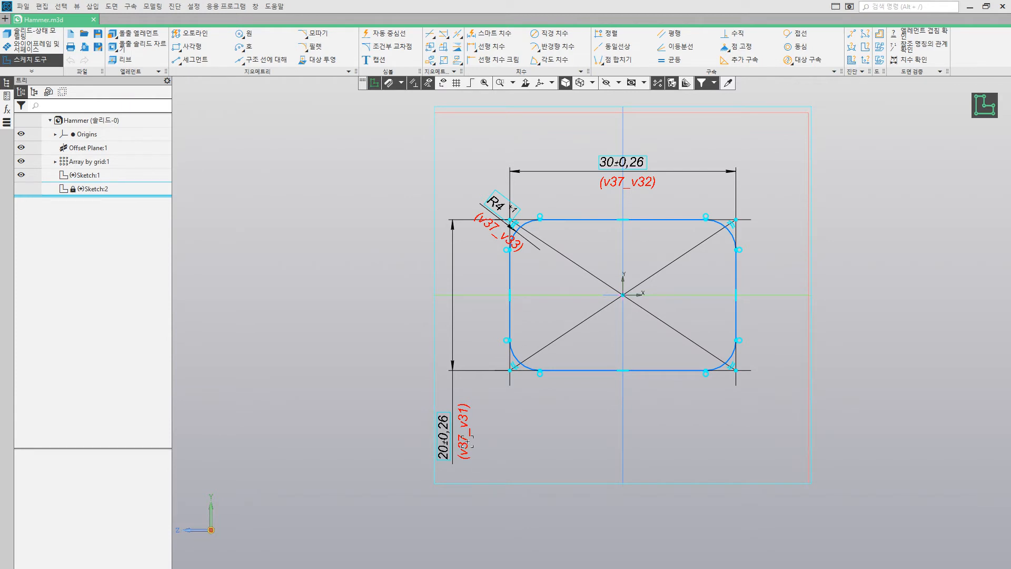
double_click(453, 381)
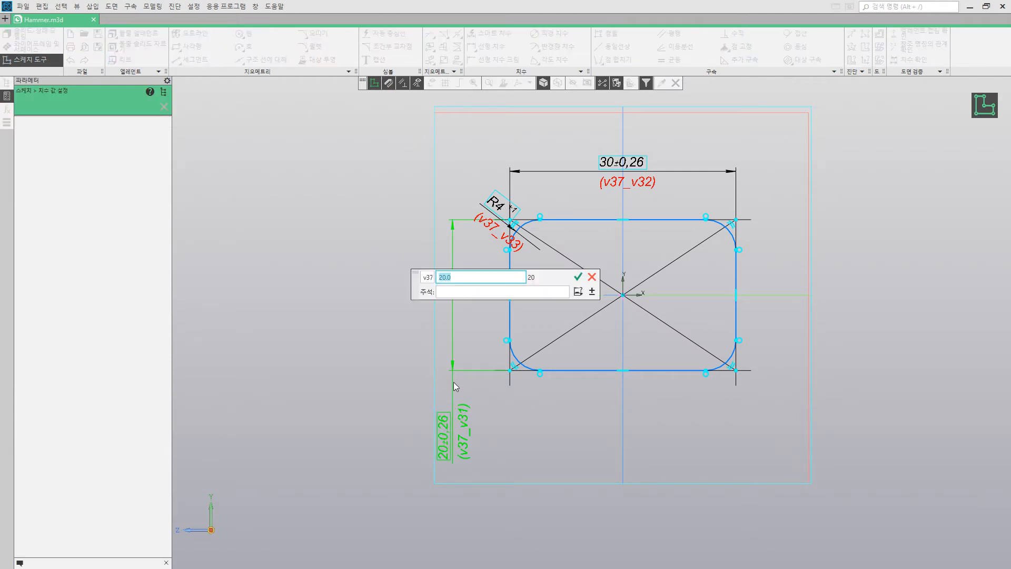
type("15")
key("Return")
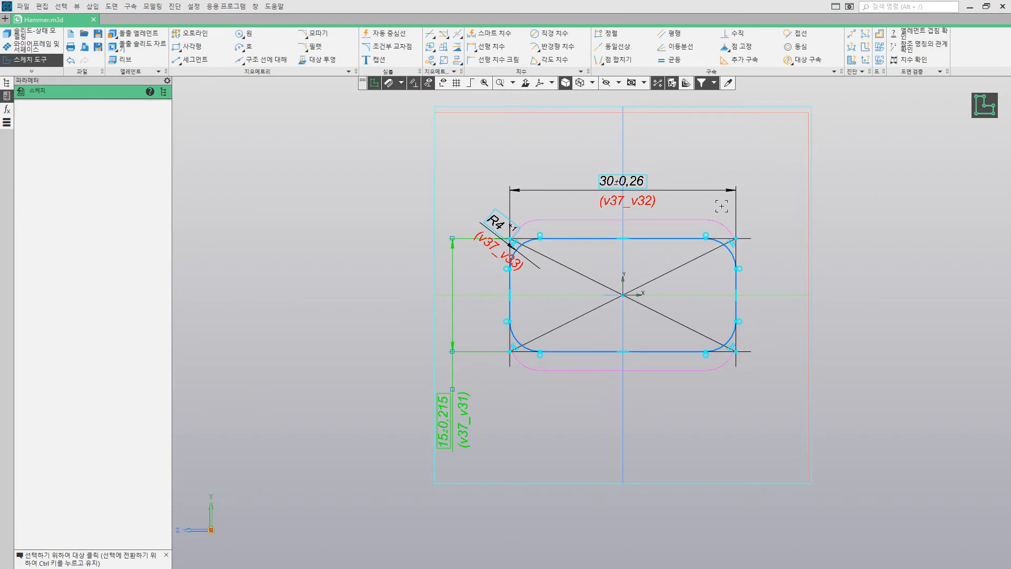
left_click(982, 111)
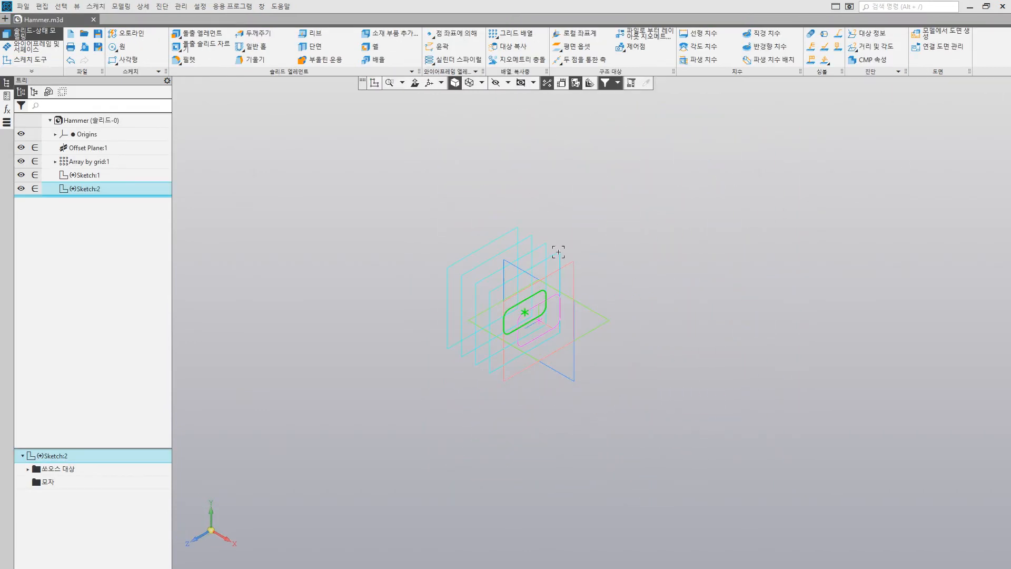
Step: Paste the copied profile into a new sketch on the second offset plane and merge its centre point with the sketch origin
left_click(546, 248)
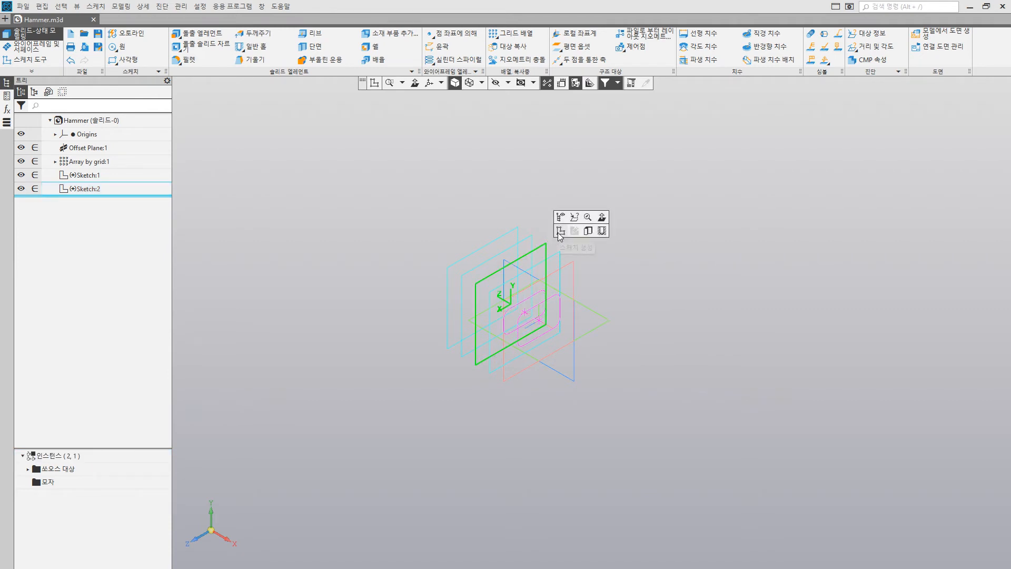
left_click(558, 232)
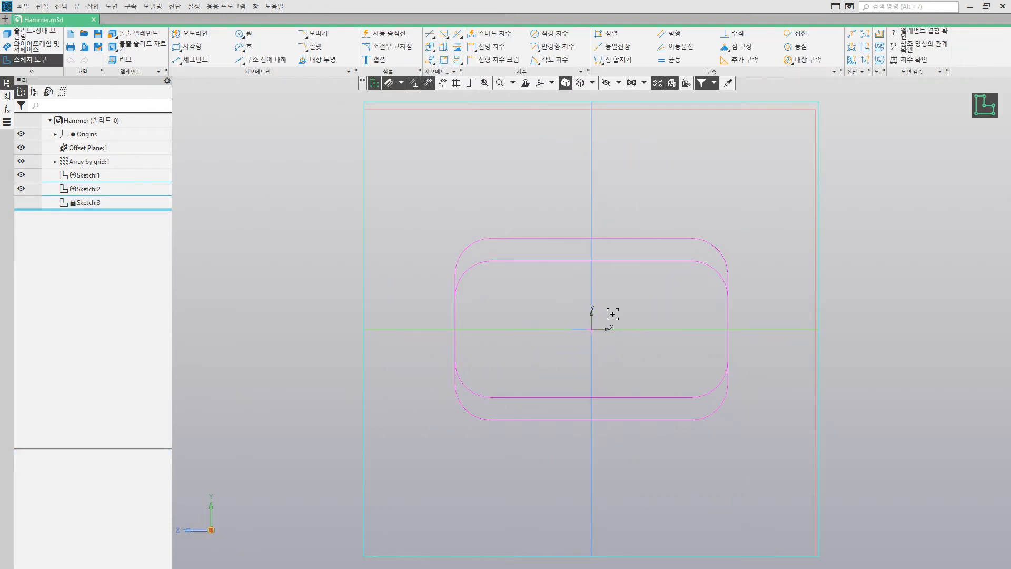
key("ctrl+v")
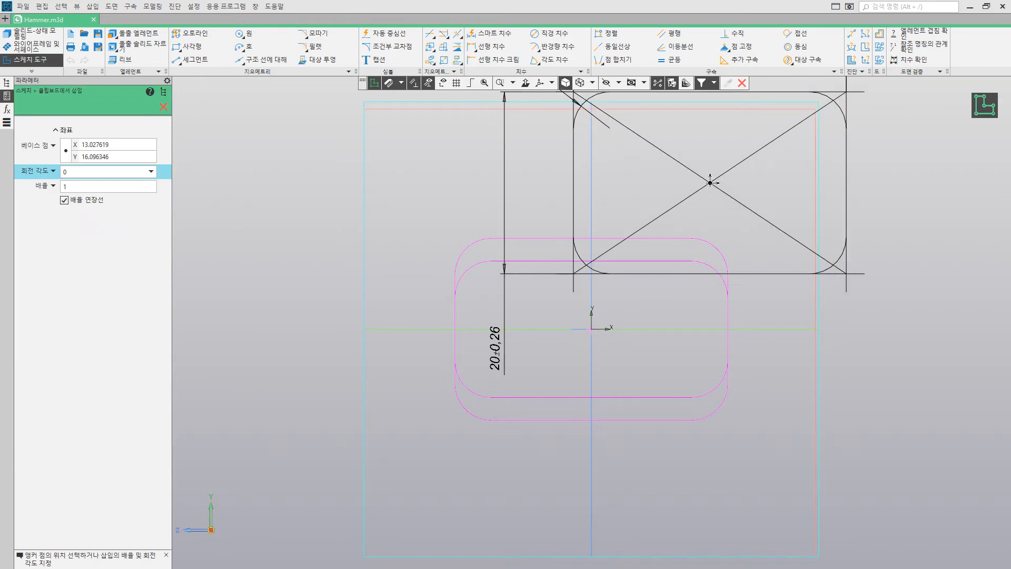
left_click(615, 60)
left_click(710, 183)
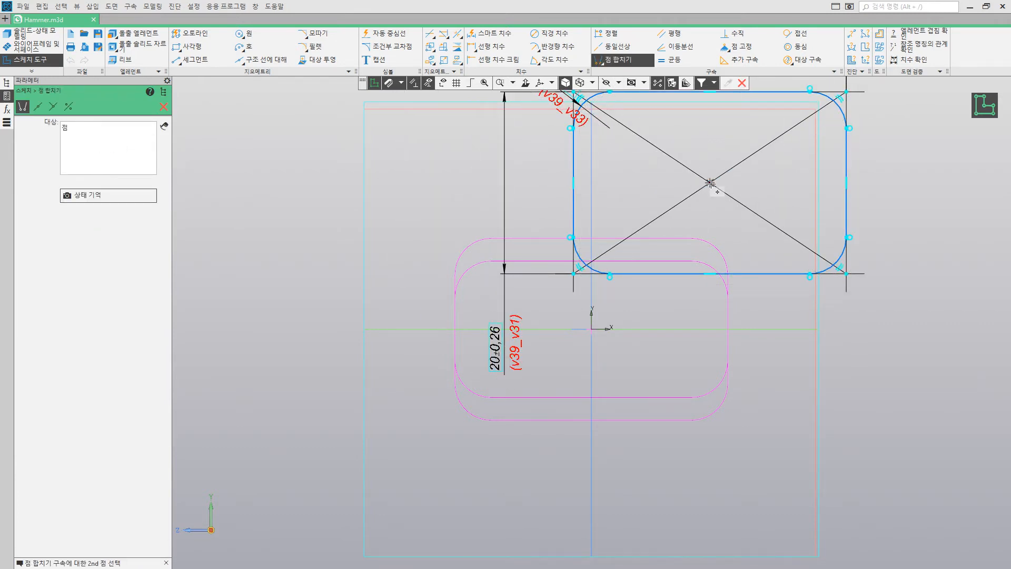
left_click(592, 329)
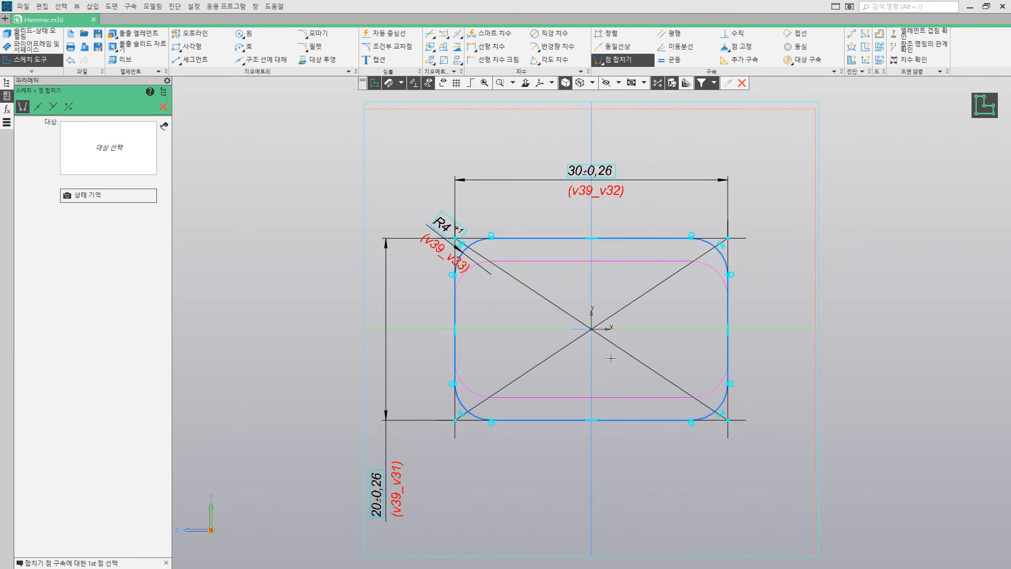
left_click(164, 108)
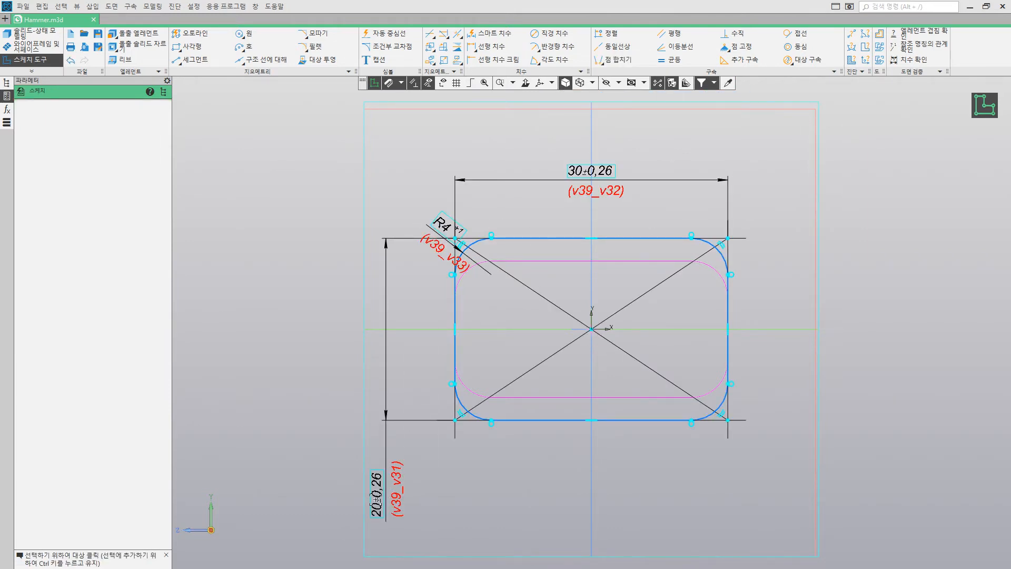
Step: Set the third sketch's rounded rectangle height to 22 and finish the sketch
double_click(376, 493)
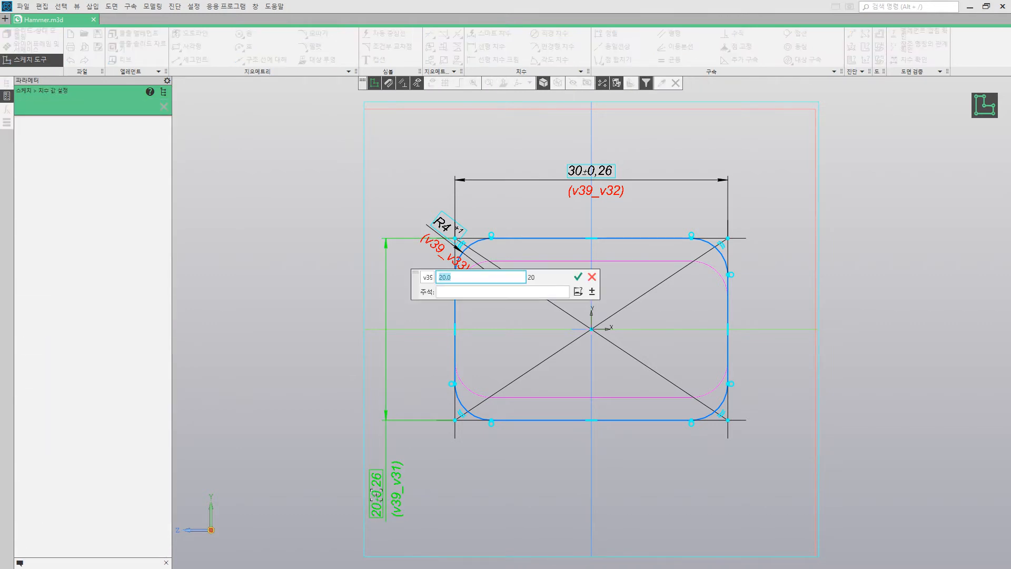
type("22")
key("Return")
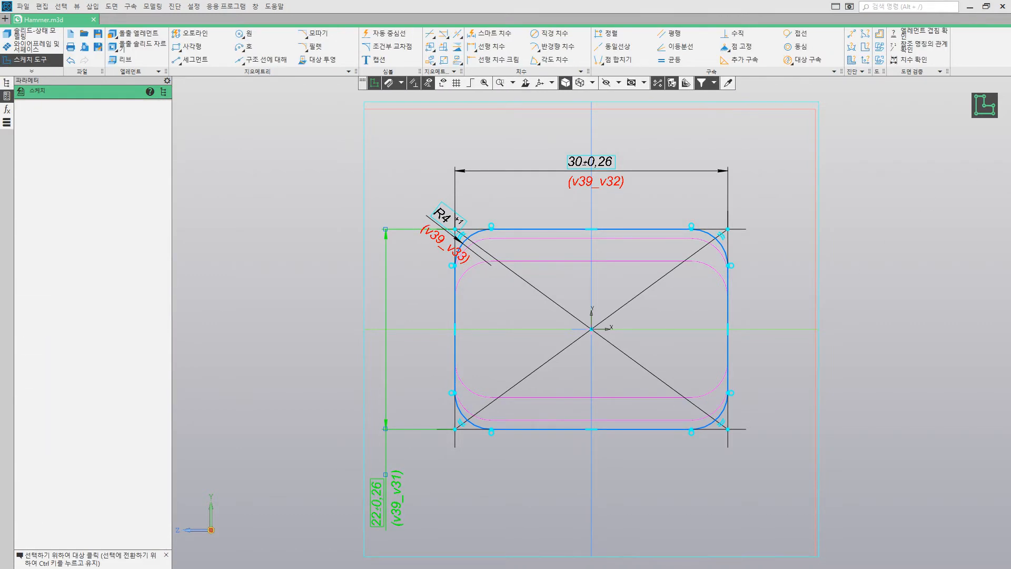
left_click(984, 105)
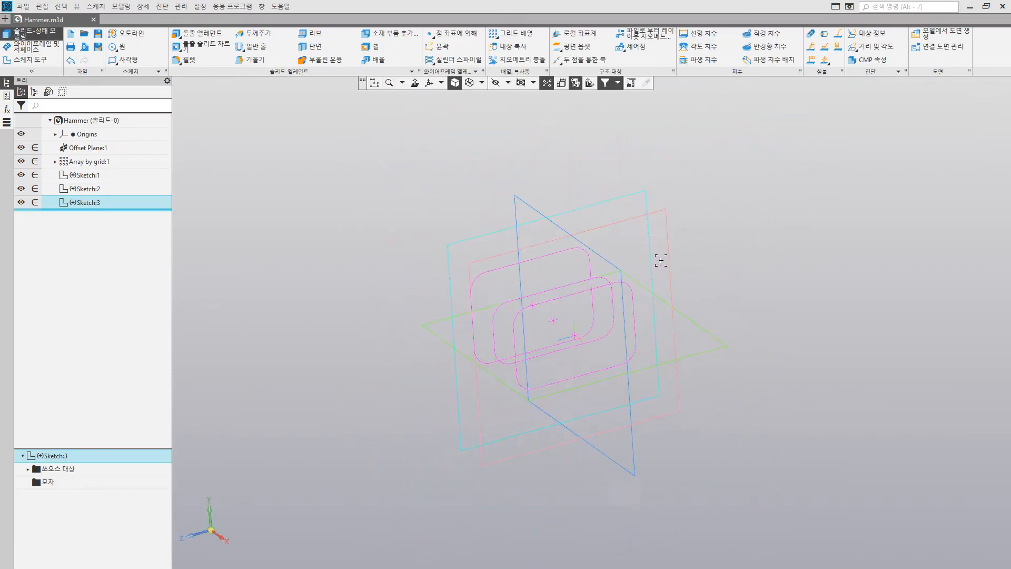
Step: Paste the copied profile into a new sketch on the third offset plane and merge its centre point with the sketch origin
left_click(531, 242)
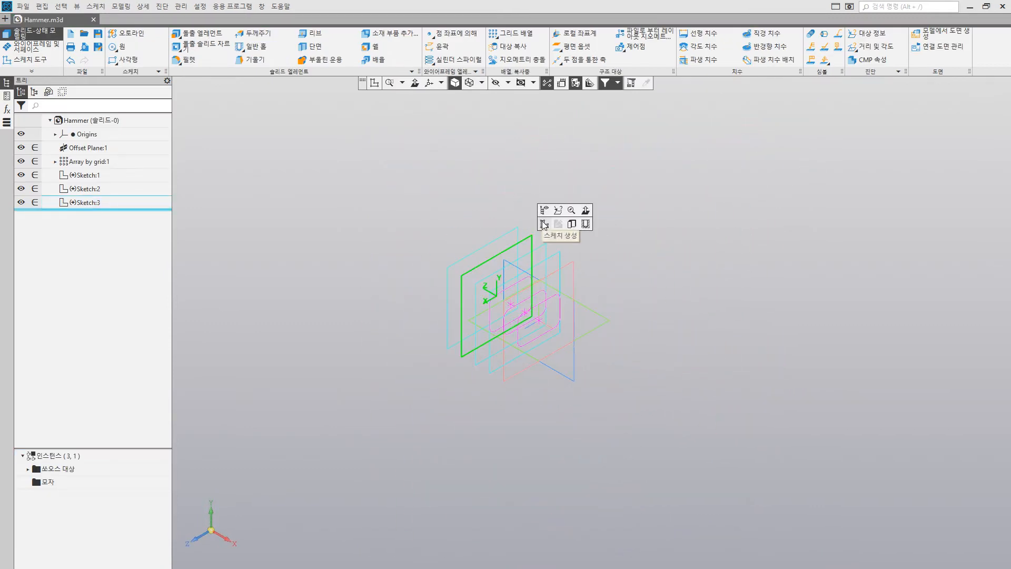
left_click(543, 225)
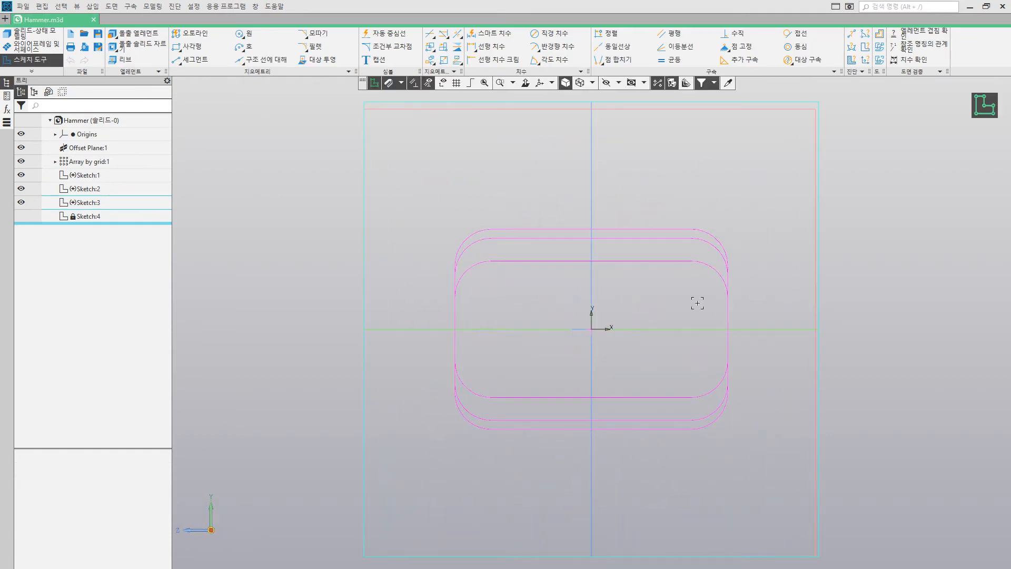
key("ctrl+v")
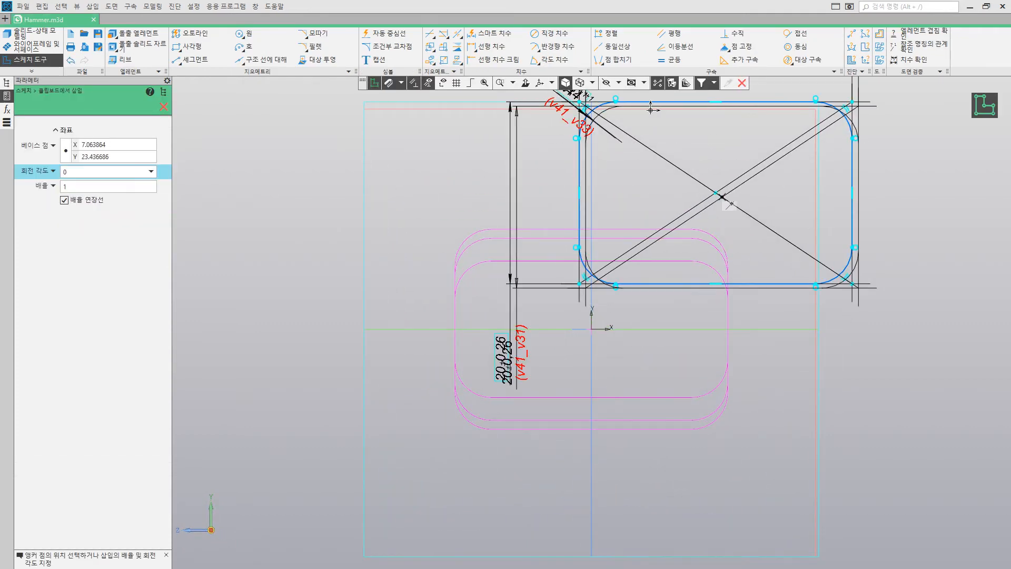
left_click(619, 60)
left_click(716, 195)
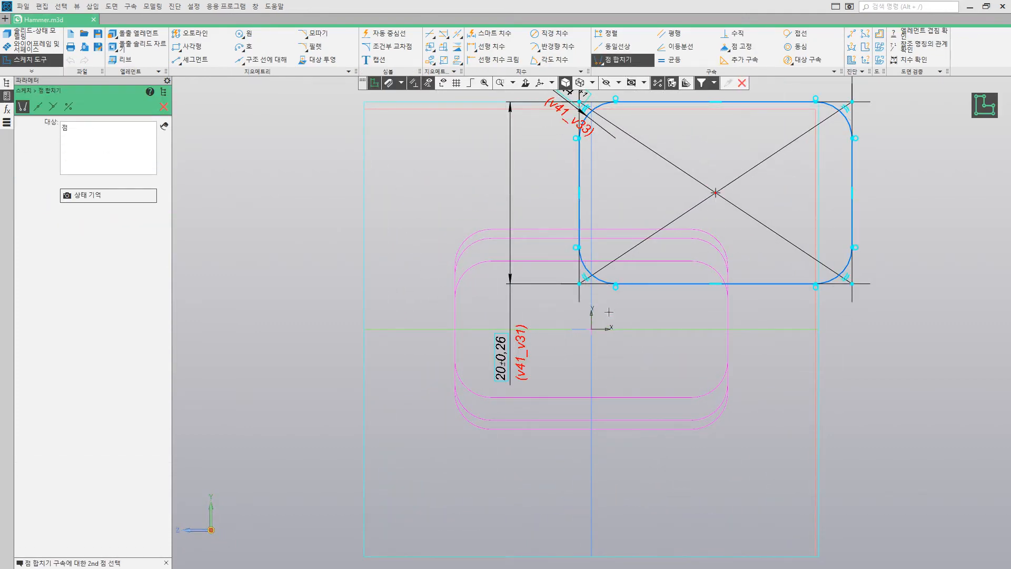
left_click(593, 330)
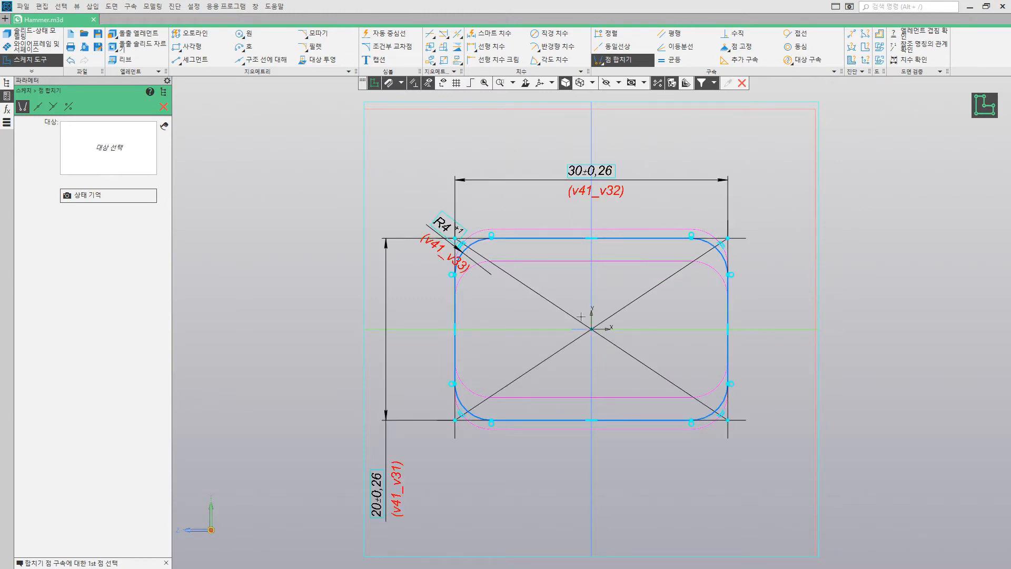
left_click(163, 106)
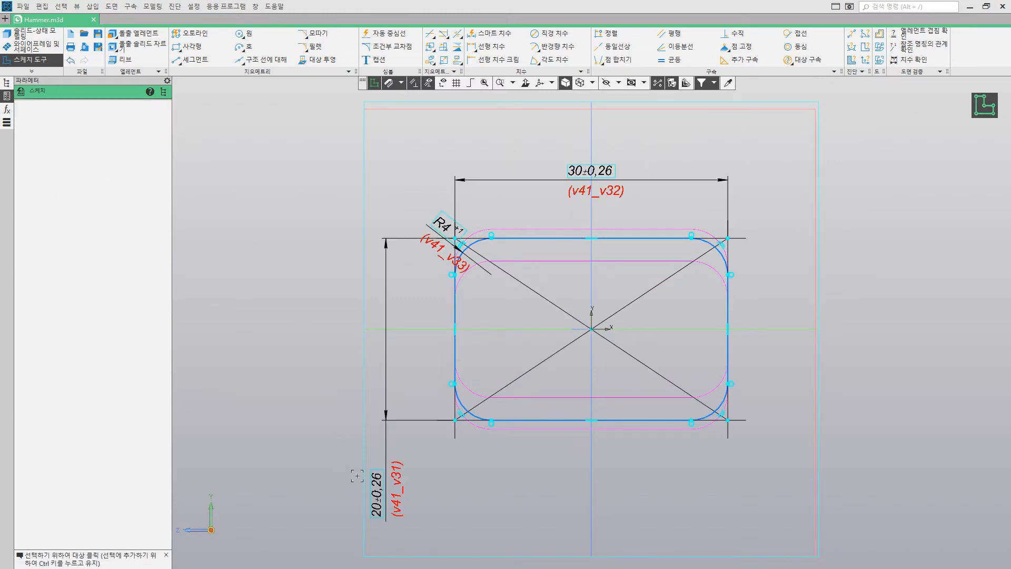
Step: Set the fourth sketch's rounded rectangle height to 15 and finish the sketch
double_click(376, 489)
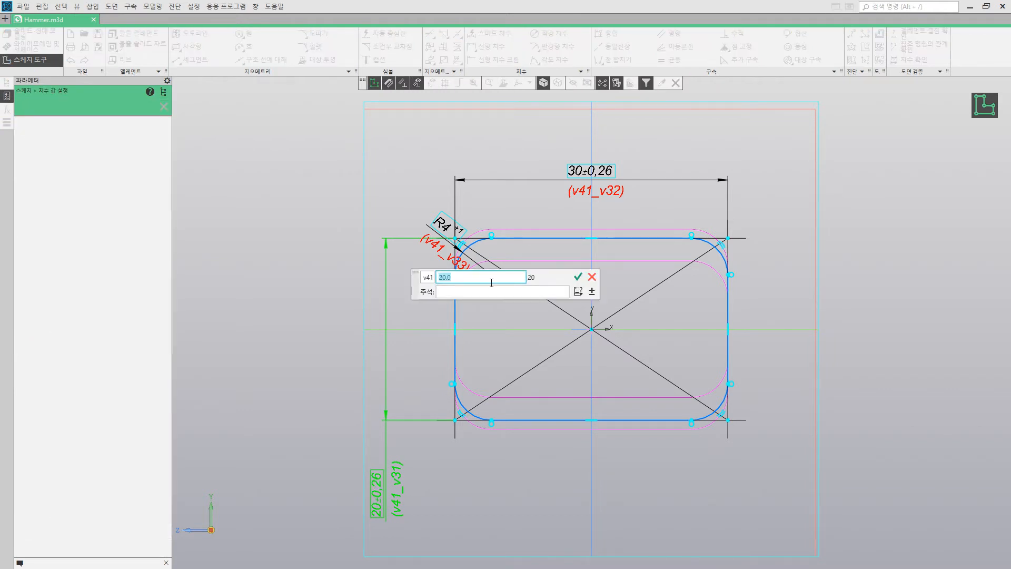
type("15")
key("Return")
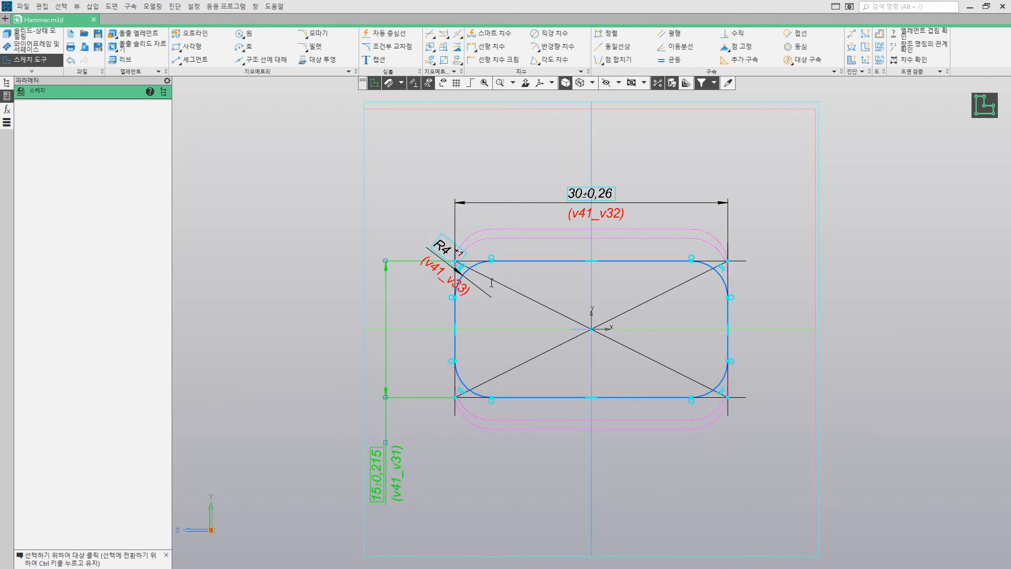
left_click(981, 105)
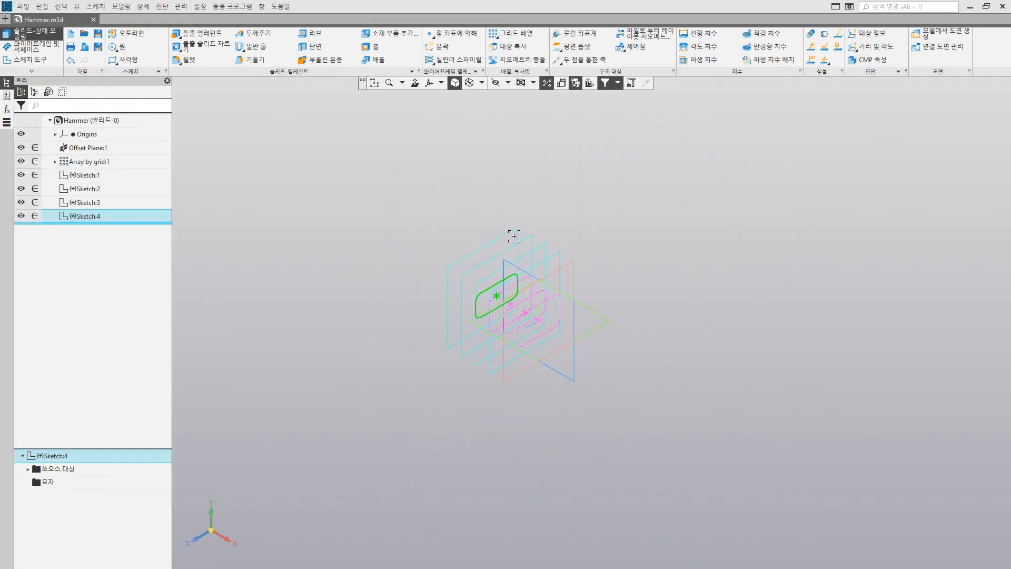
Step: Paste the copied profile into a new sketch on the fourth offset plane, merge its centre point with the origin and finish the sketch
left_click(513, 233)
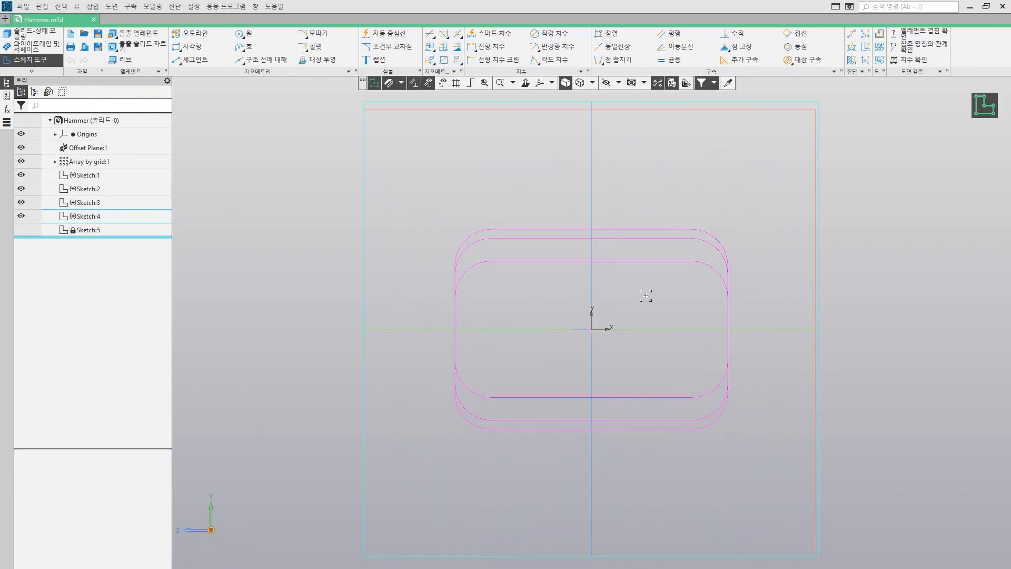
key("ctrl+v")
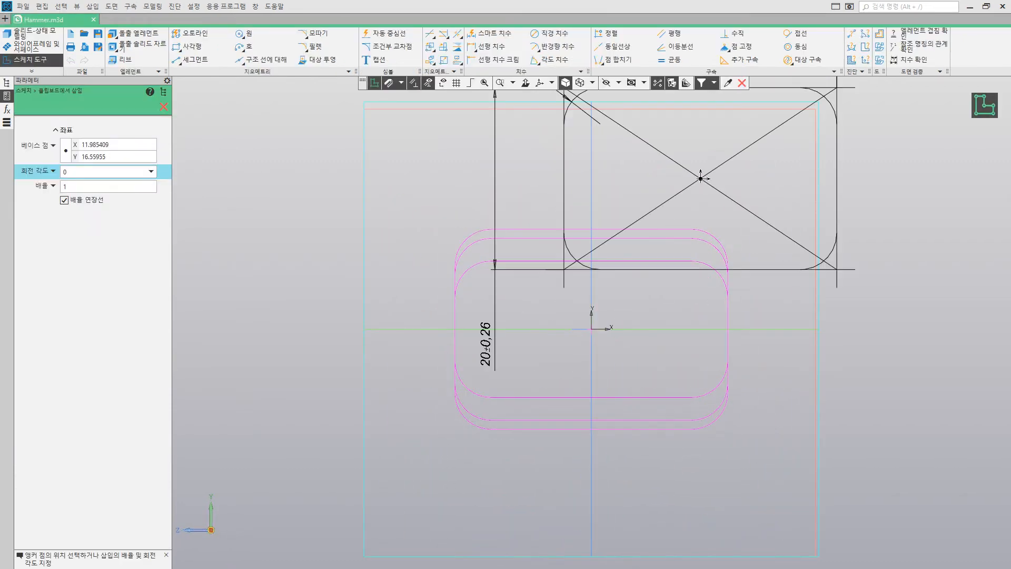
left_click(619, 60)
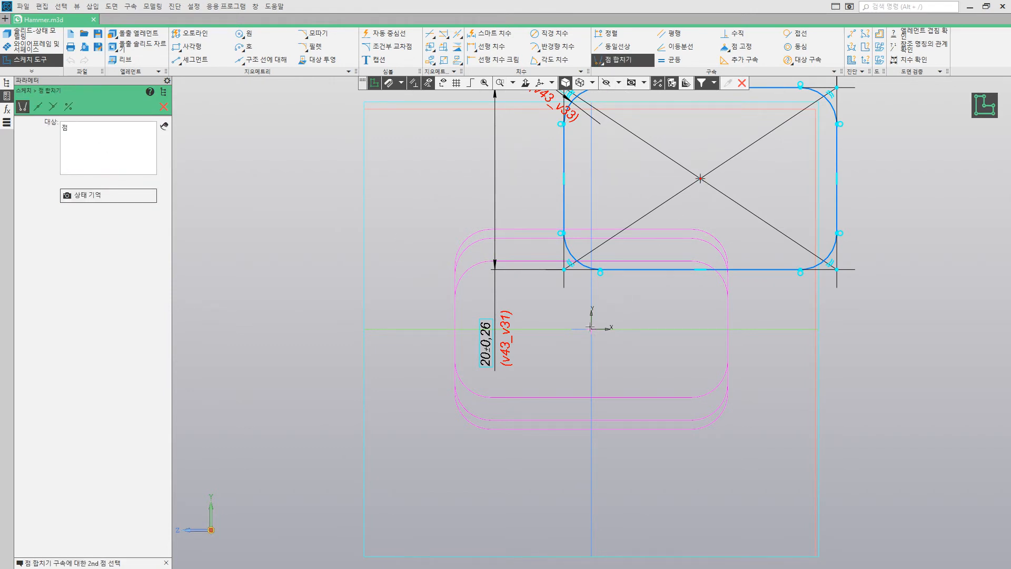
left_click(591, 327)
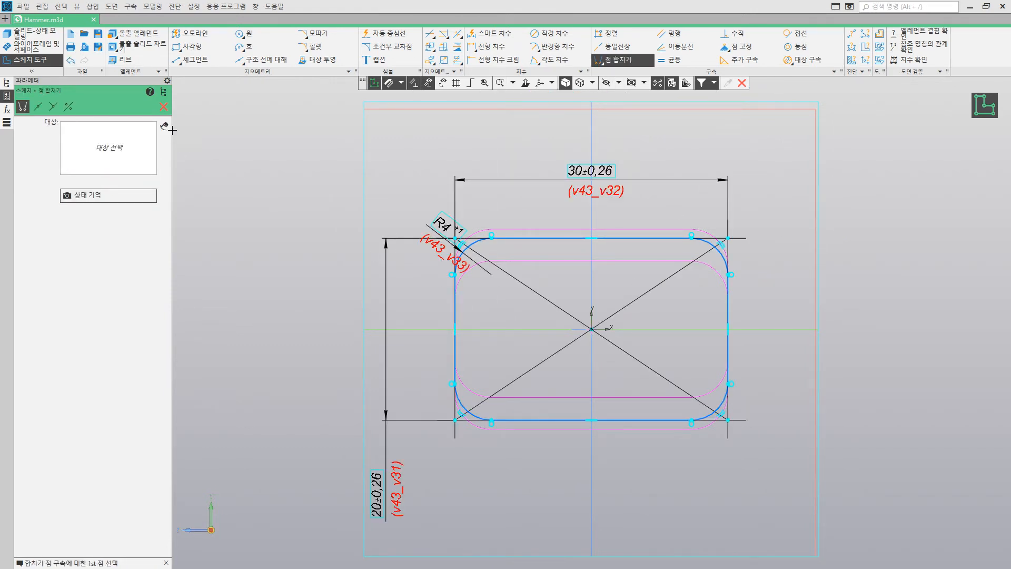
left_click(164, 108)
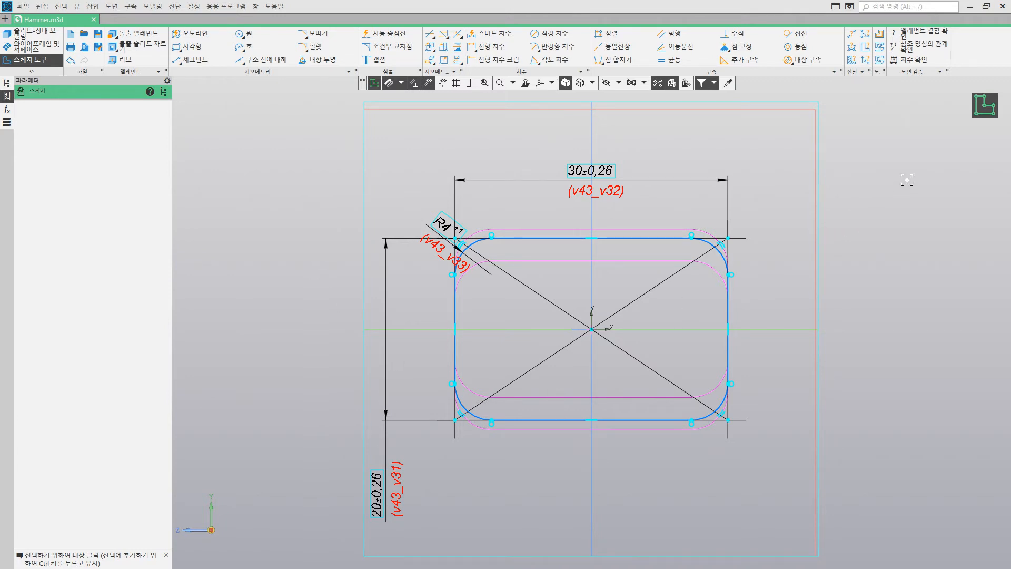
left_click(983, 111)
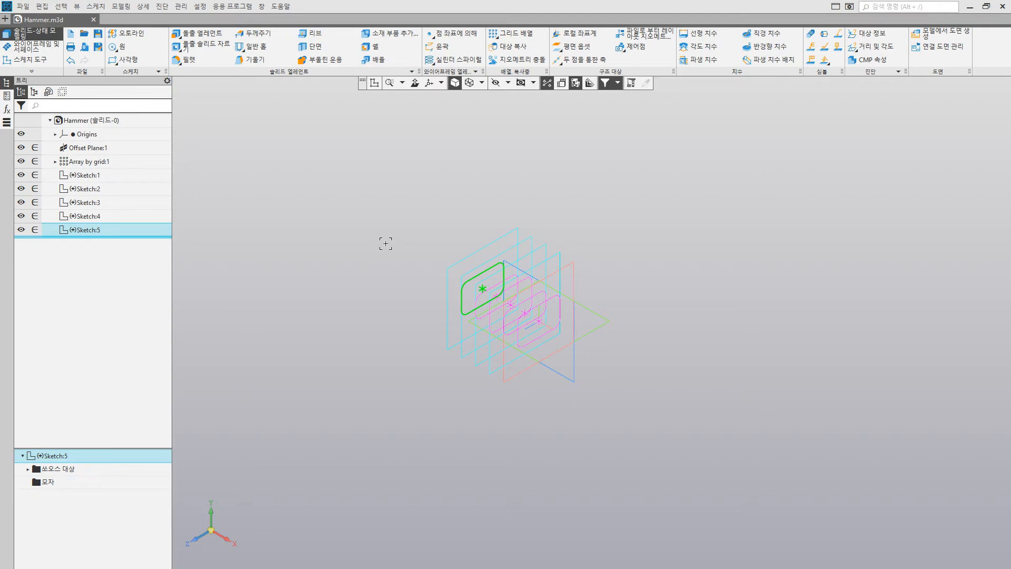
Step: Start a Loft element from Sketch:5 and add Sketch:1, Sketch:2, Sketch:3 and Sketch:4 as its sections
left_click(199, 34)
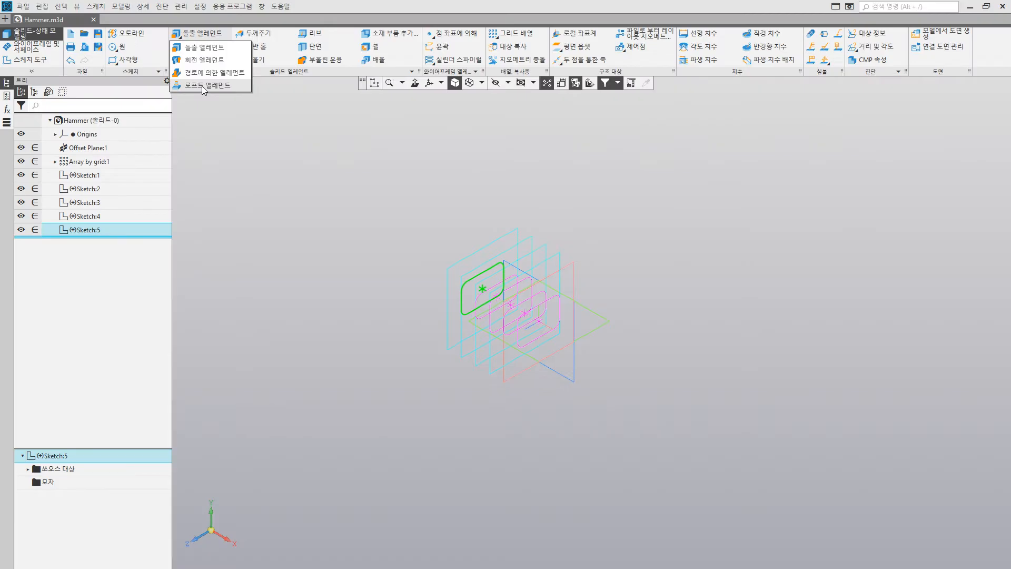
left_click(255, 109)
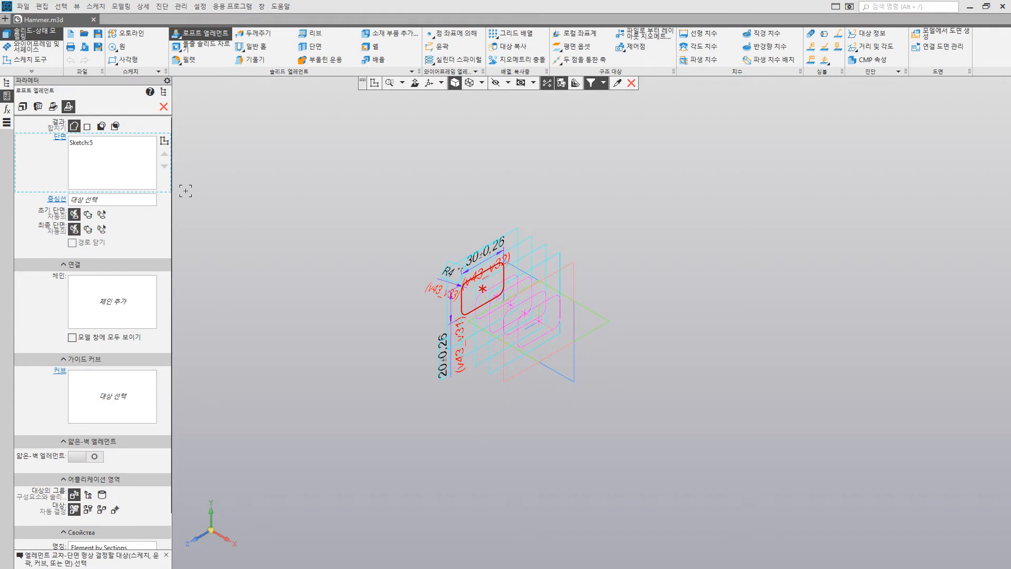
scroll(539, 310, "up", 4)
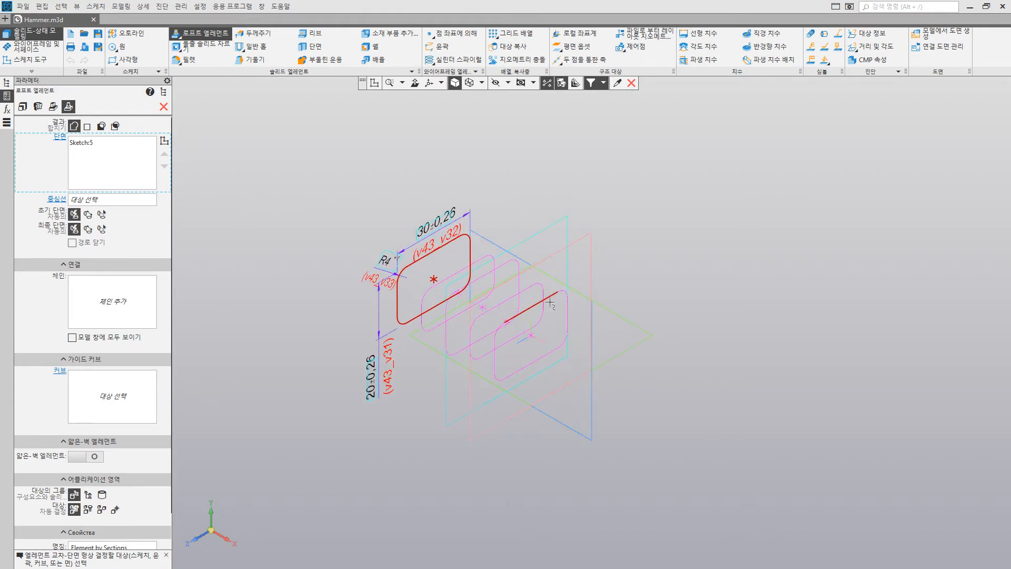
left_click(163, 92)
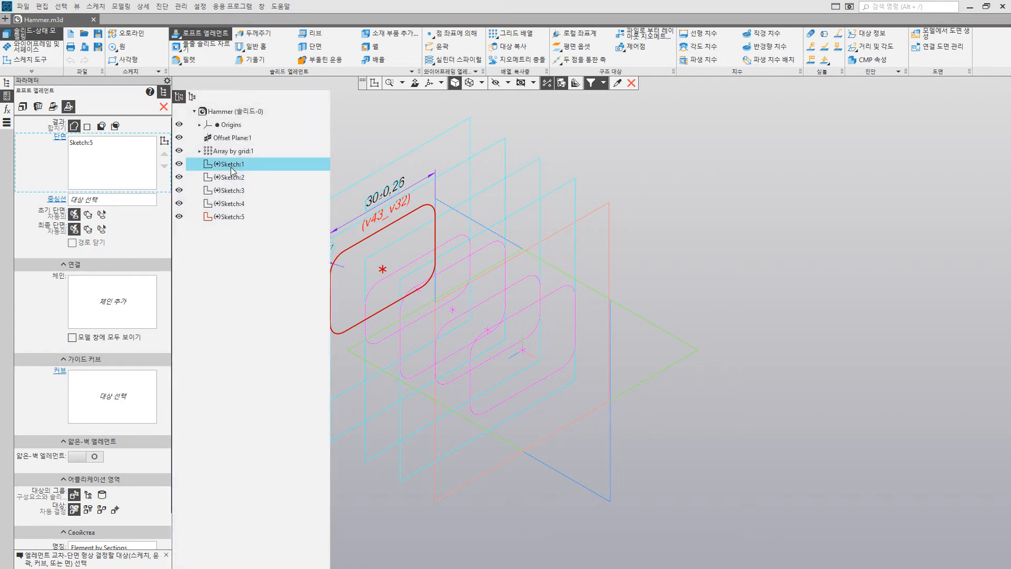
left_click(230, 164)
left_click(231, 177)
left_click(230, 190)
left_click(231, 204)
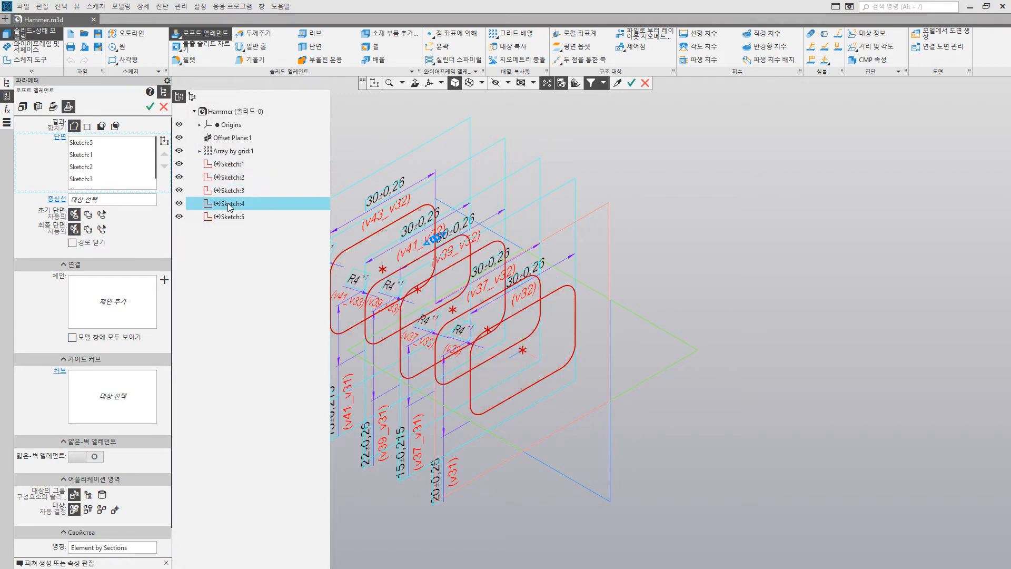
left_click(163, 92)
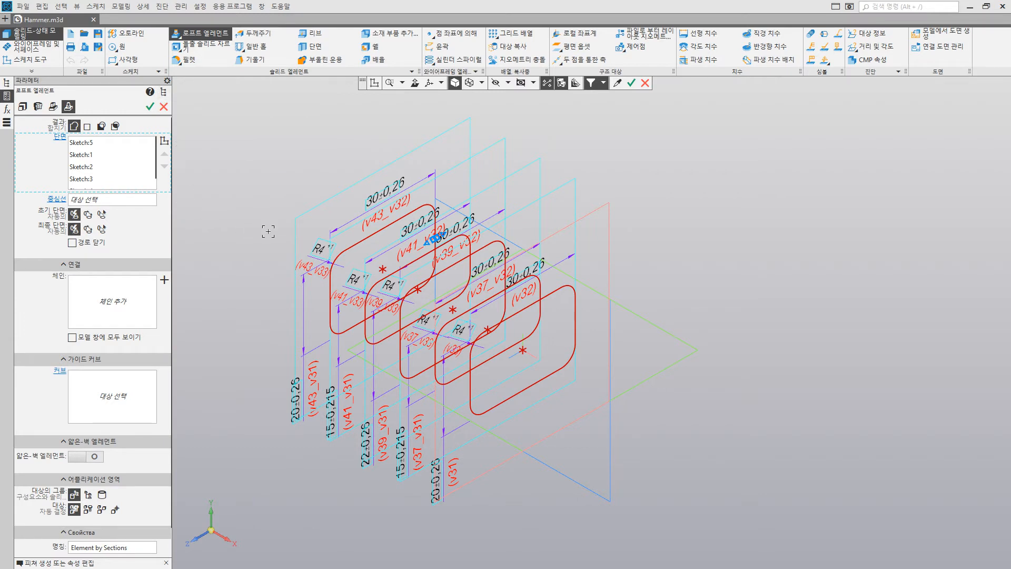
Step: Move Sketch:5 to the end of the loft's section order and create the lofted solid
left_click(103, 146)
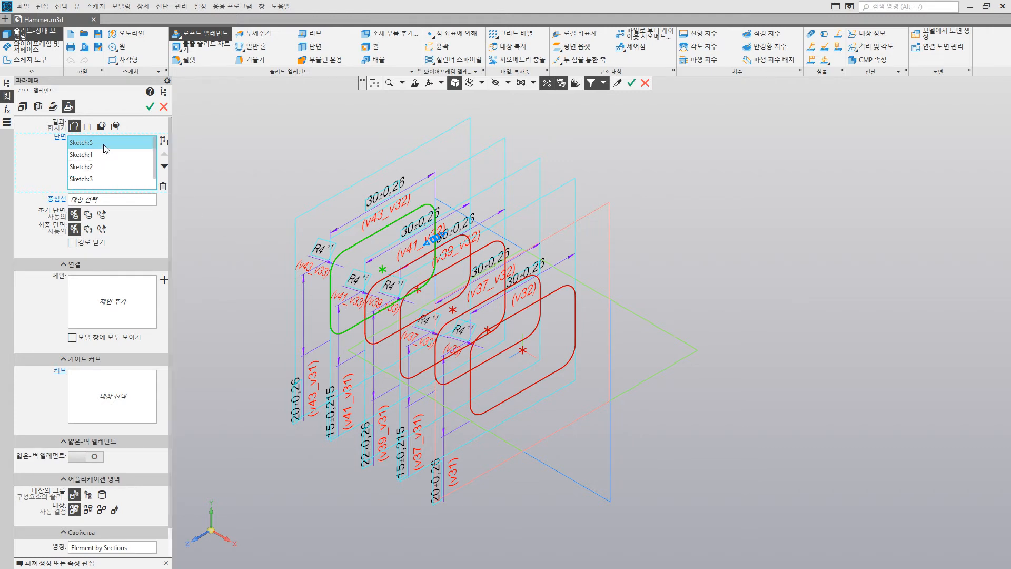
scroll(108, 177, "down", 1)
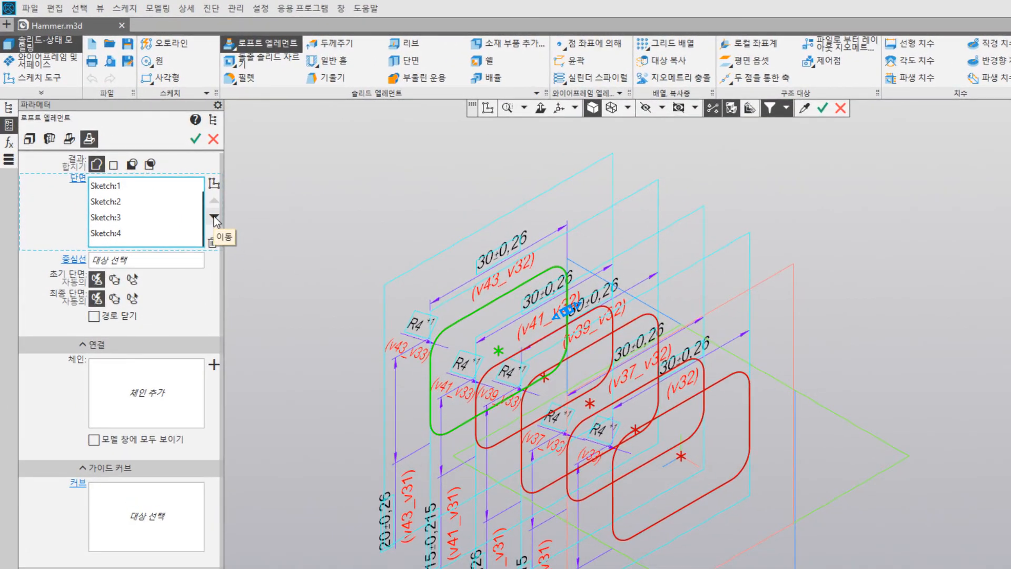
left_click(164, 166)
left_click(214, 216)
left_click(214, 216)
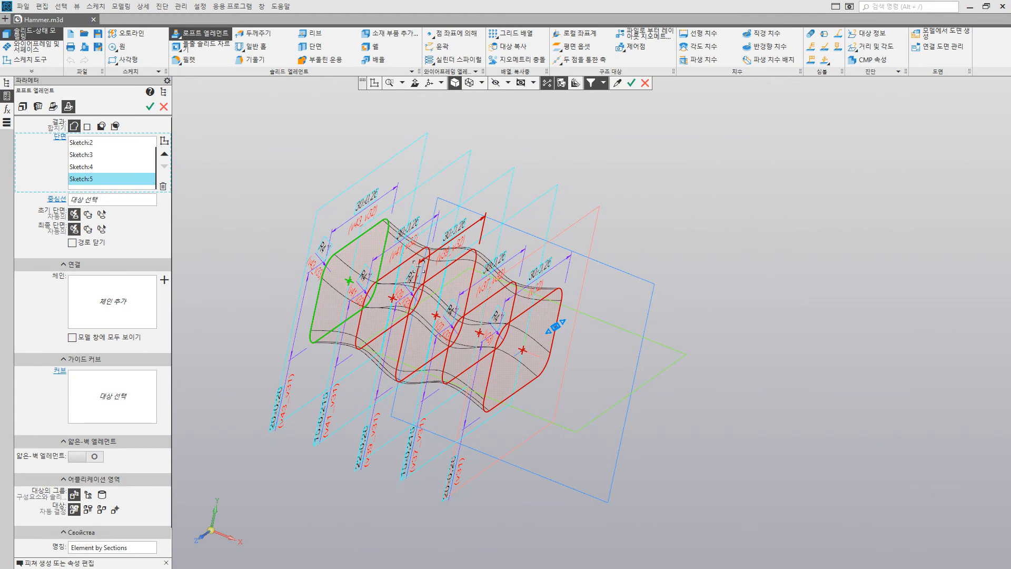
key("ctrl+Return")
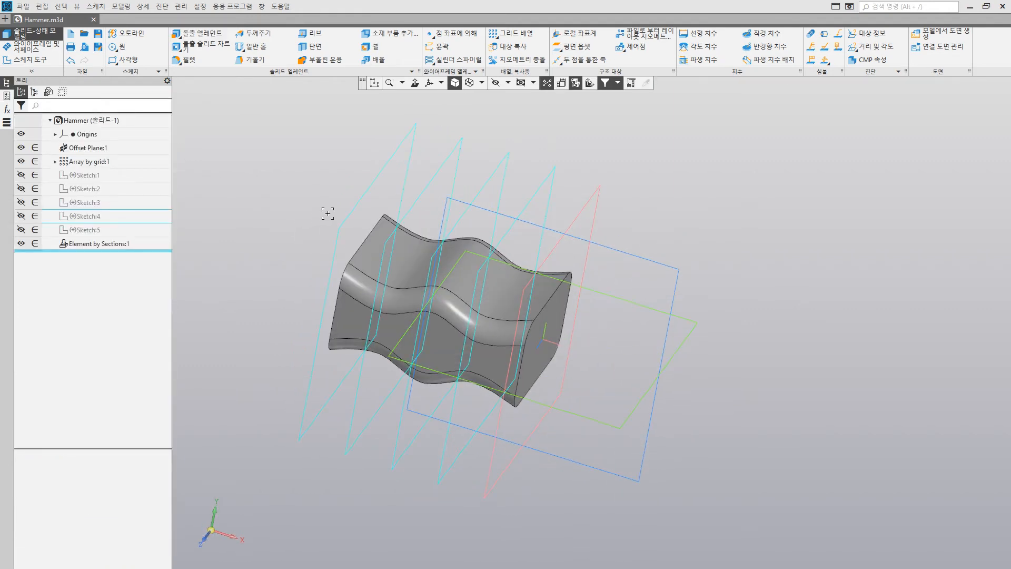
Step: Start a sketch on the ZX plane and draw a rectangle about 34 by 18 mm beside the lofted solid
left_click(603, 300)
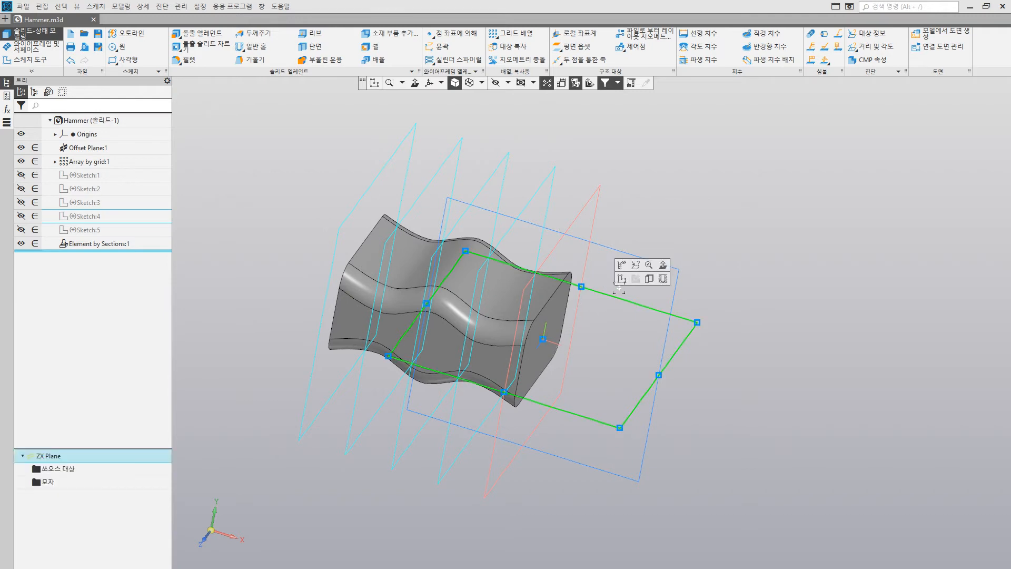
scroll(642, 321, "down", 5)
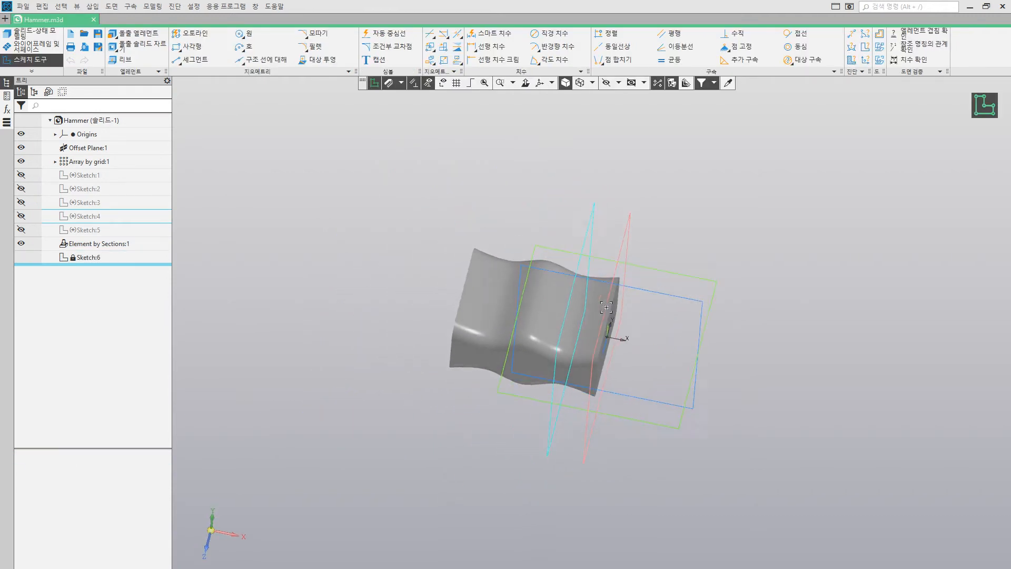
scroll(642, 321, "up", 5)
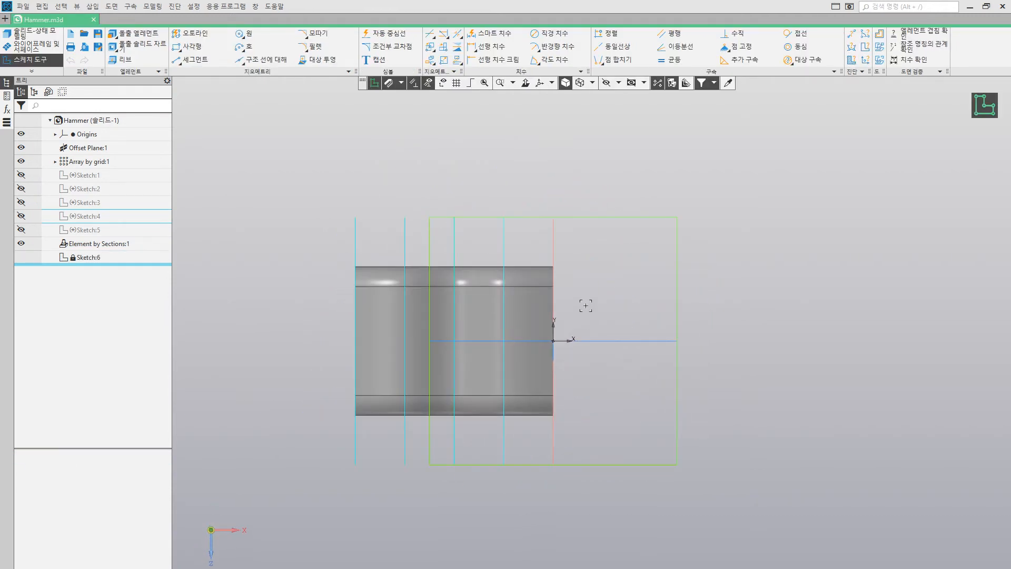
left_click(193, 46)
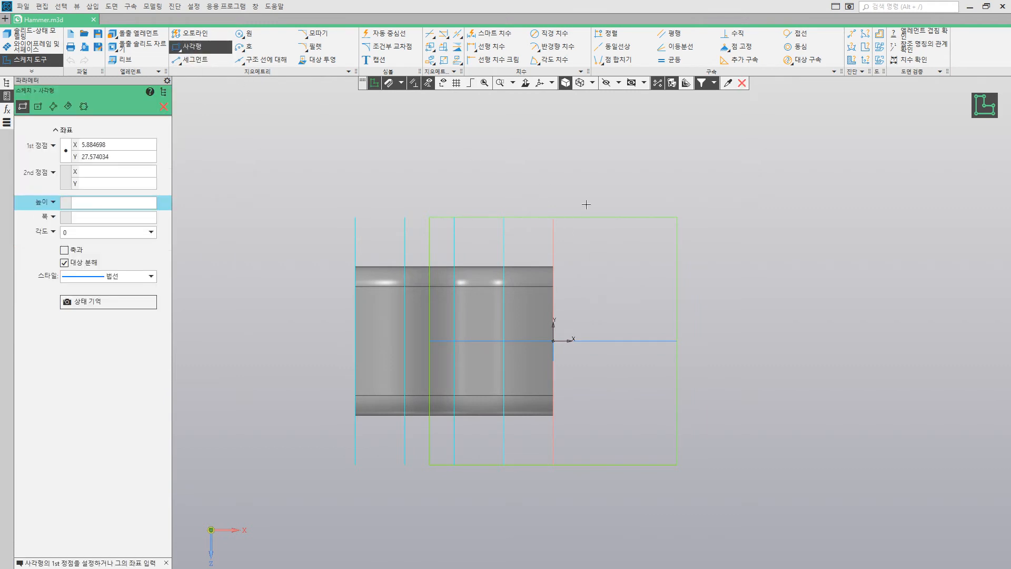
left_click(578, 182)
left_click(745, 271)
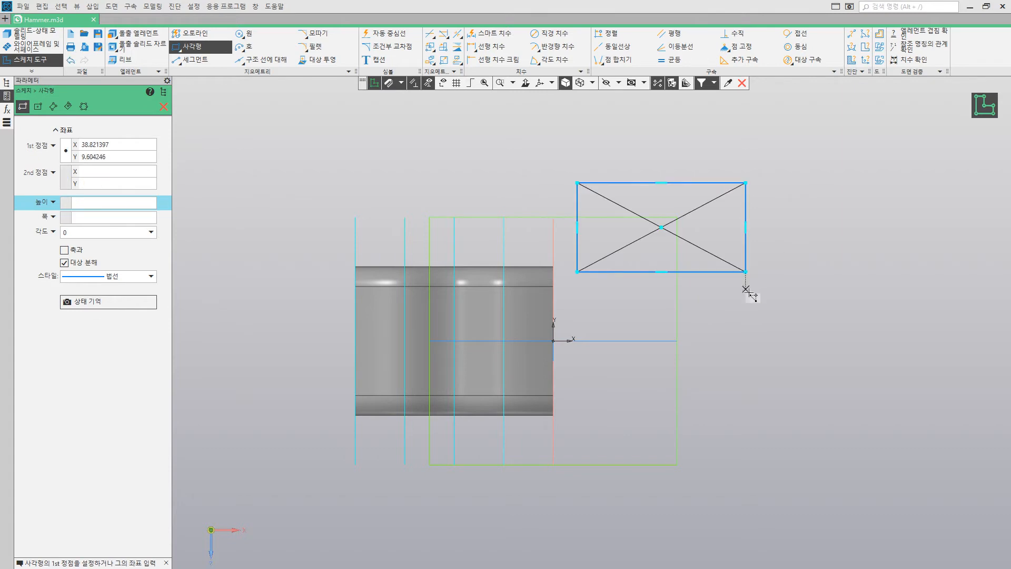
Step: Cap both short ends of the rectangle with outward two-point arcs and delete its short sides and diagonals to leave a slot outline
left_click(251, 52)
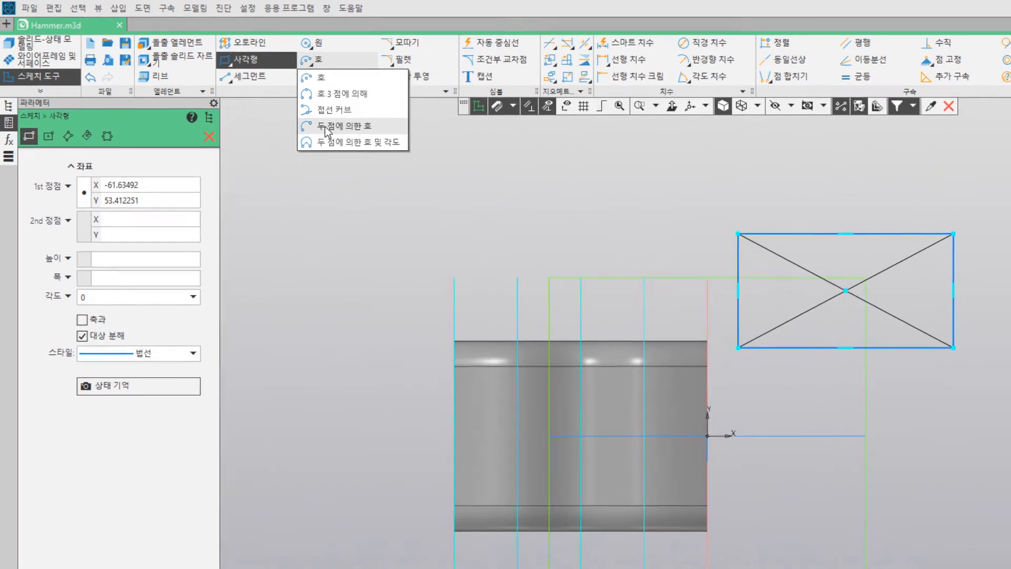
left_click(332, 131)
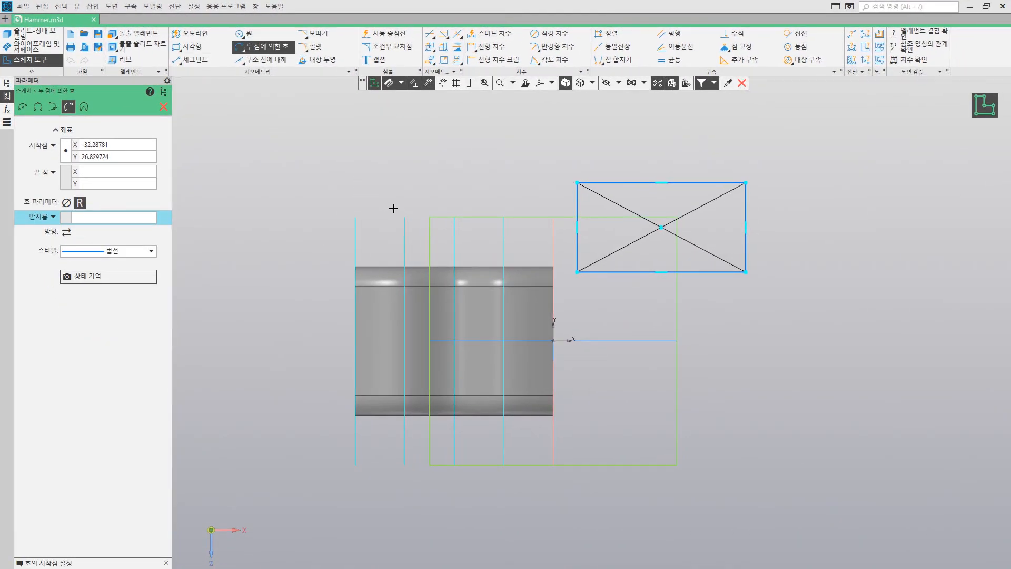
left_click(577, 183)
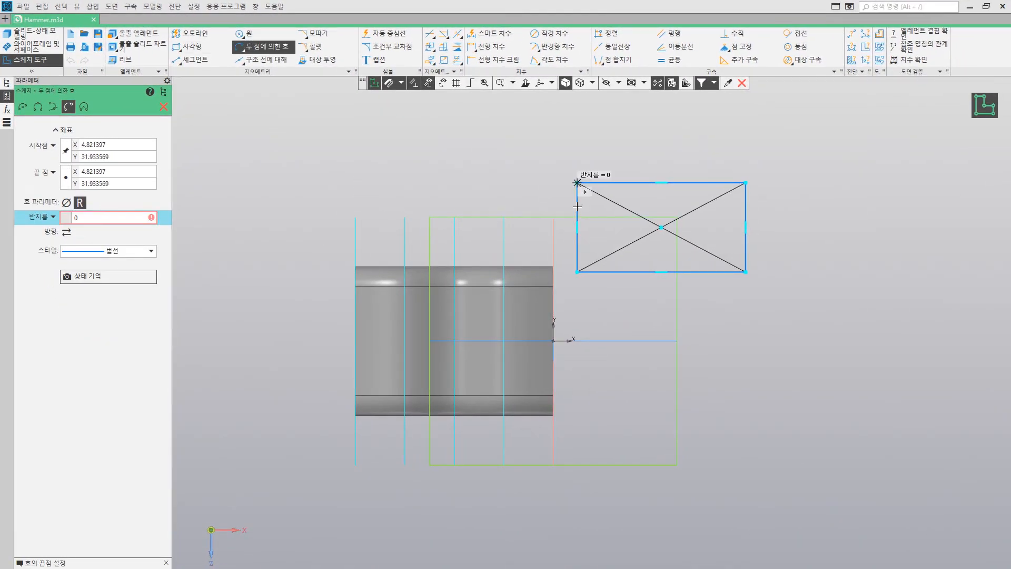
left_click(577, 272)
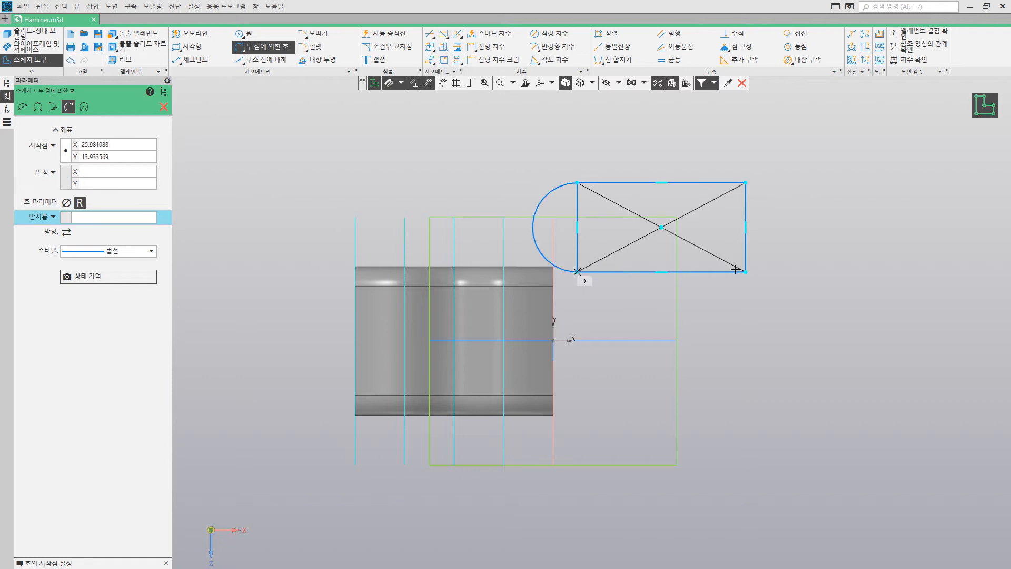
left_click(745, 183)
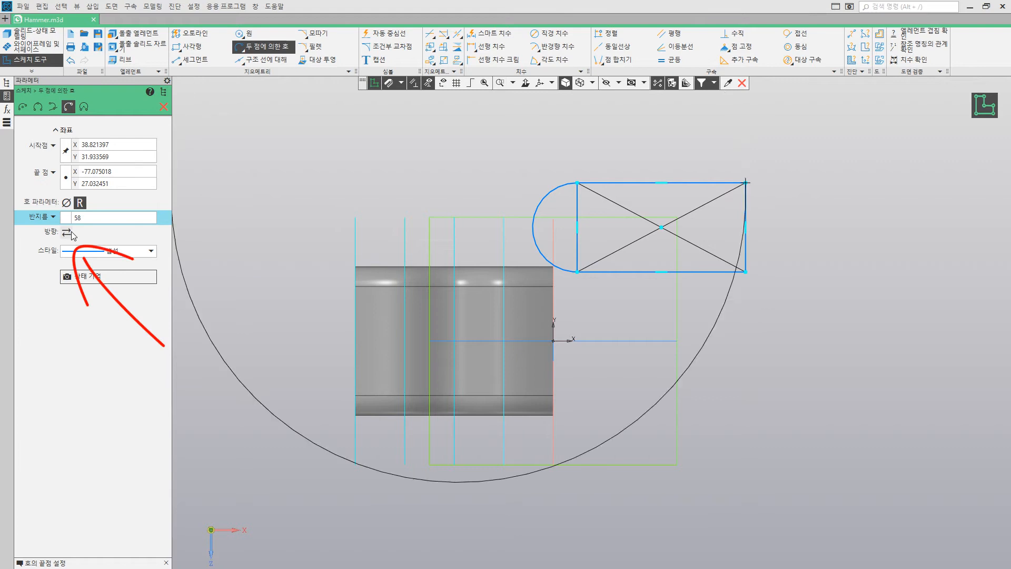
left_click(746, 272)
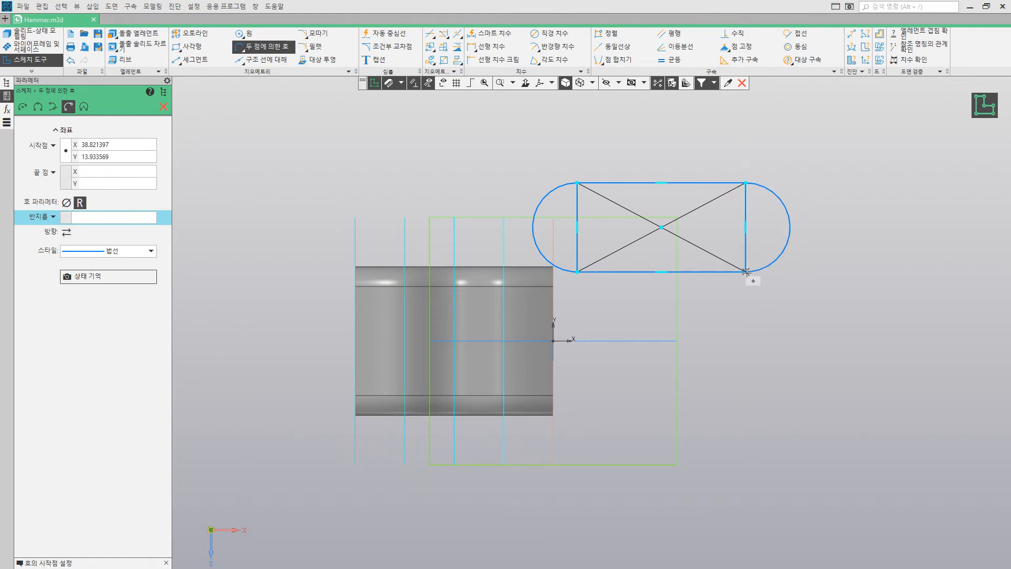
left_click(164, 107)
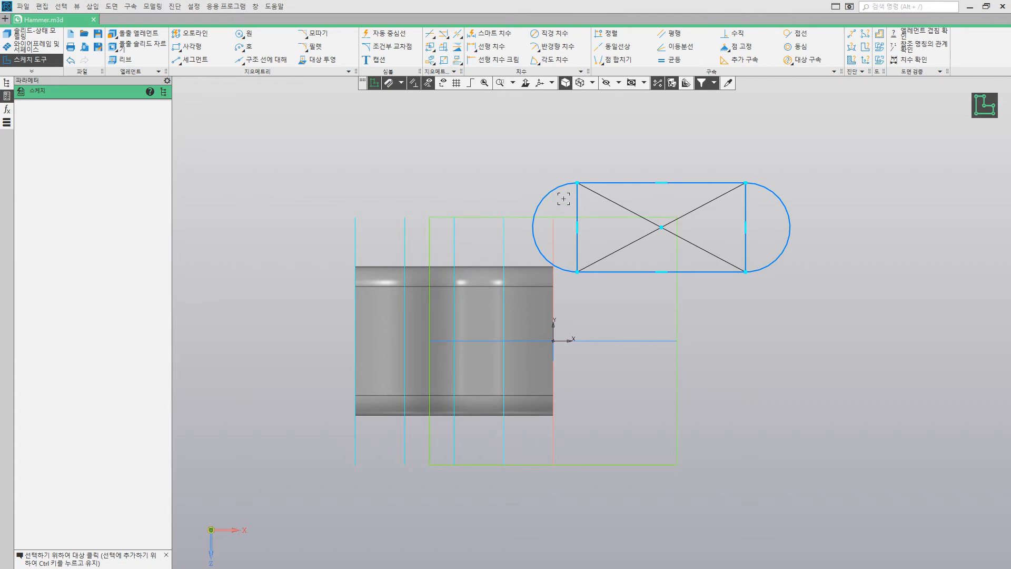
mouse_move(560, 203)
left_mouse_down()
mouse_move(693, 258)
mouse_move(760, 261)
mouse_move(722, 237)
mouse_move(568, 200)
left_mouse_up()
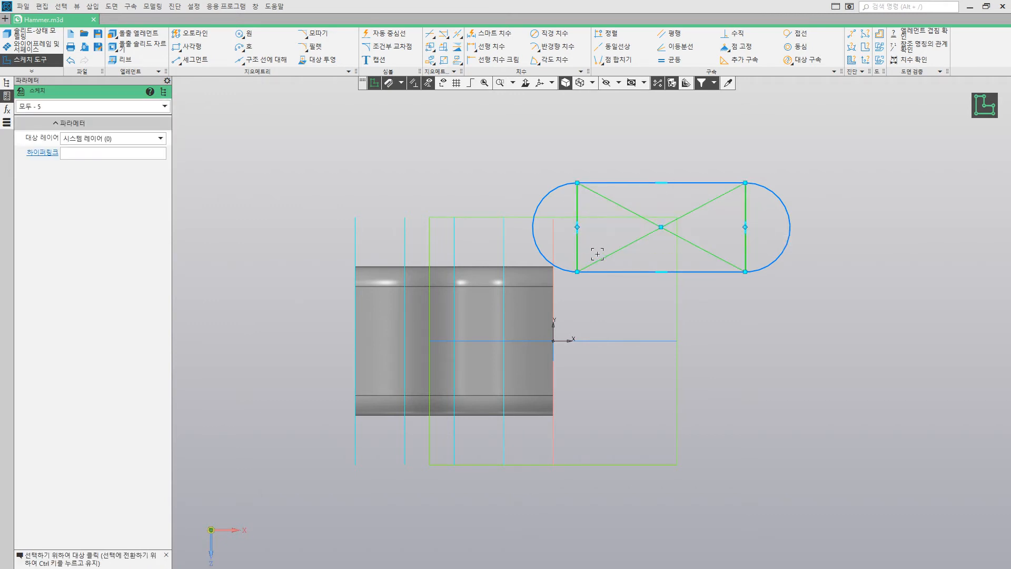
key("Delete")
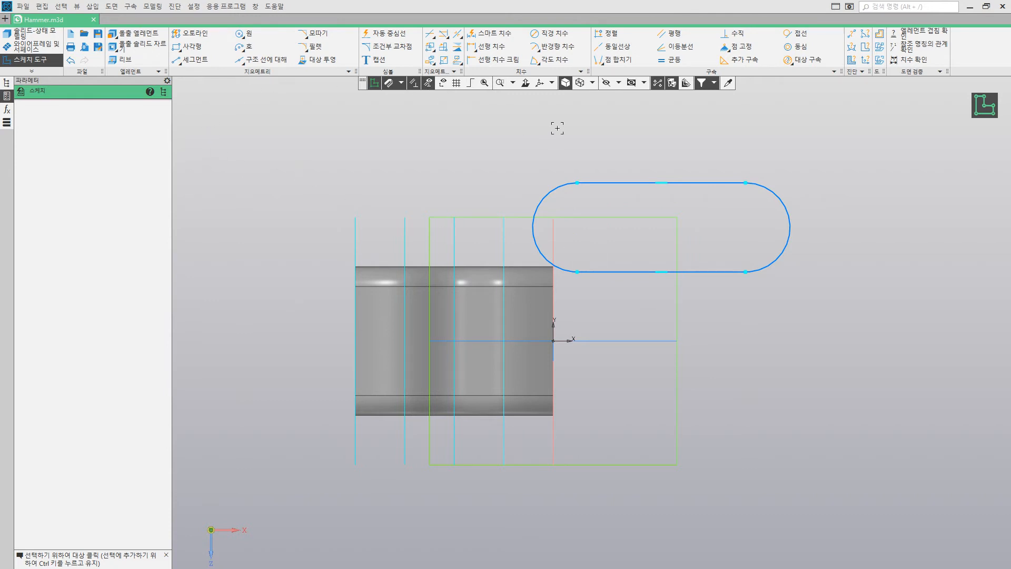
Step: Apply tangent constraints between the end arcs and the straight sides at all four junctions of the slot
left_click(789, 35)
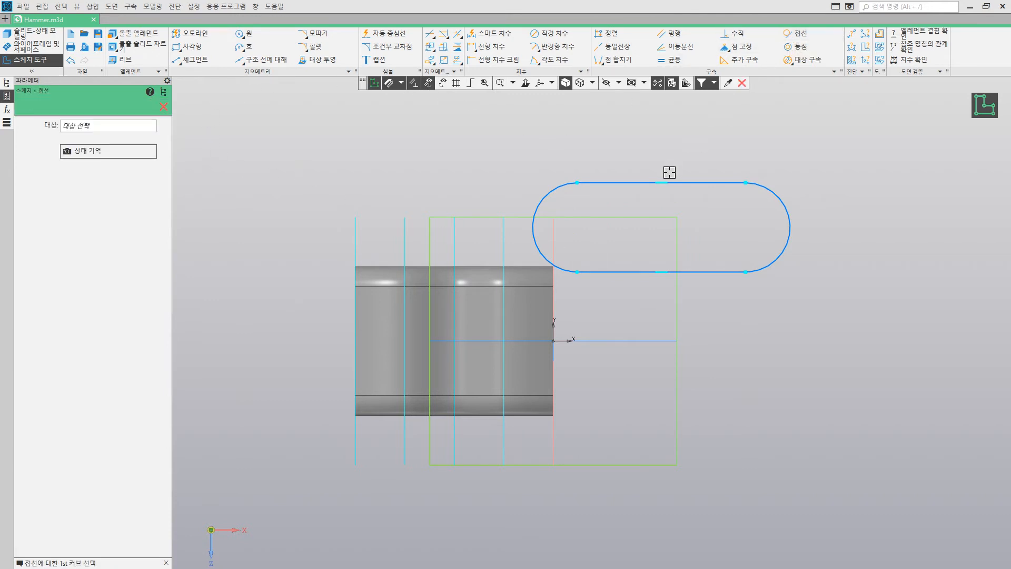
left_click(565, 187)
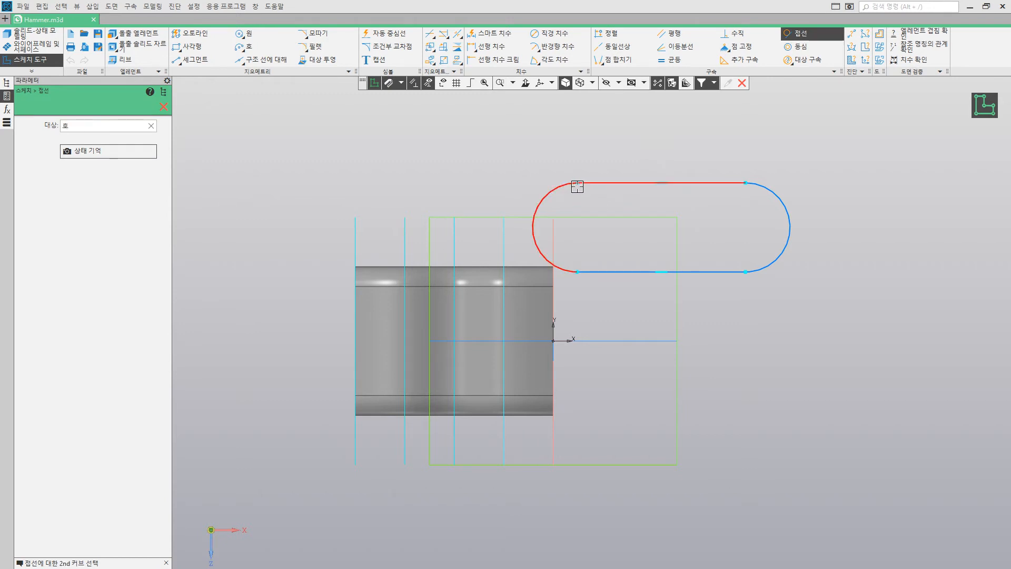
left_click(714, 183)
left_click(775, 197)
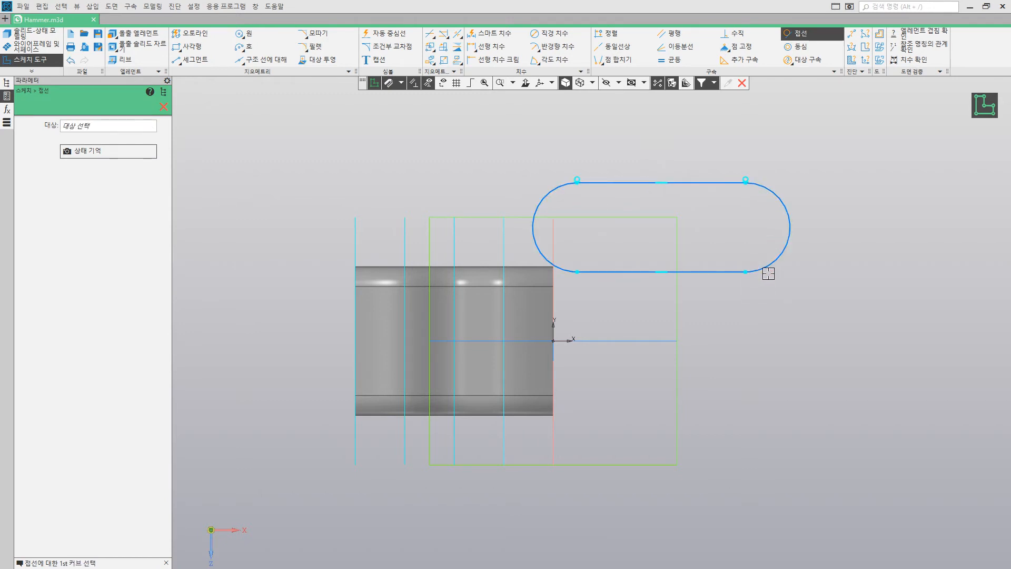
left_click(767, 268)
left_click(728, 272)
left_click(611, 272)
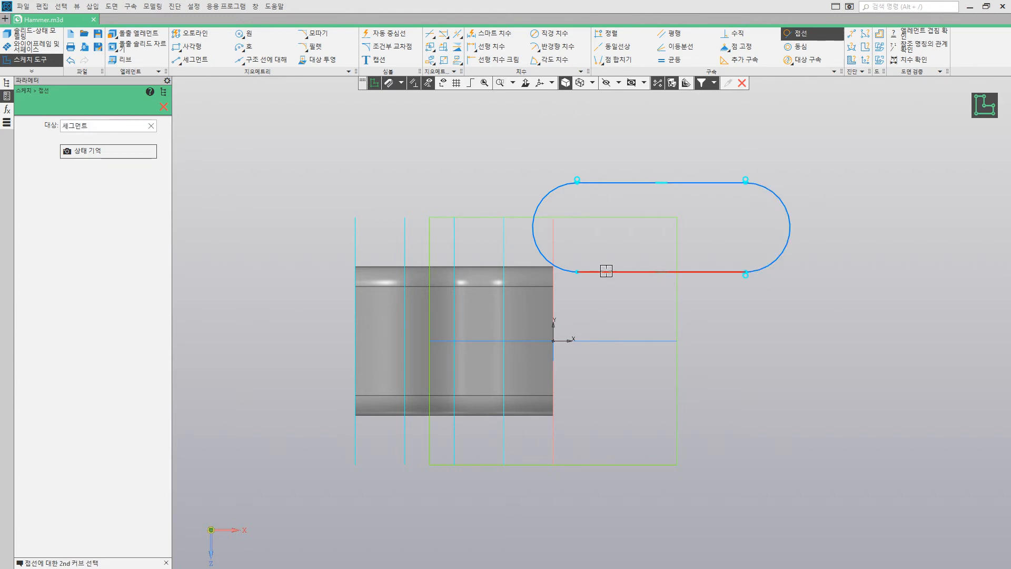
left_click(563, 268)
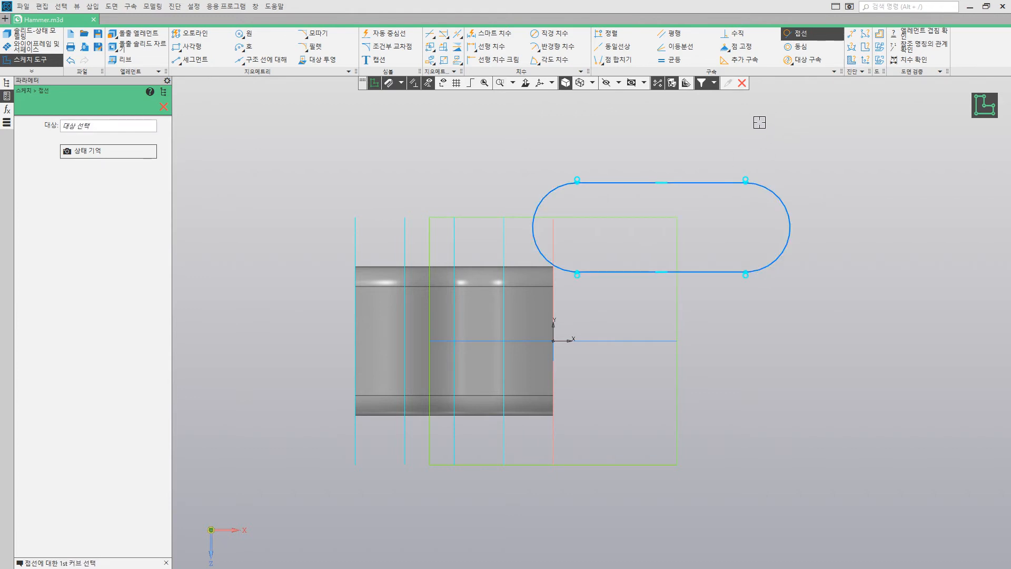
Step: Dimension the slot's upper straight side and set its length to 20 mm
left_click(494, 33)
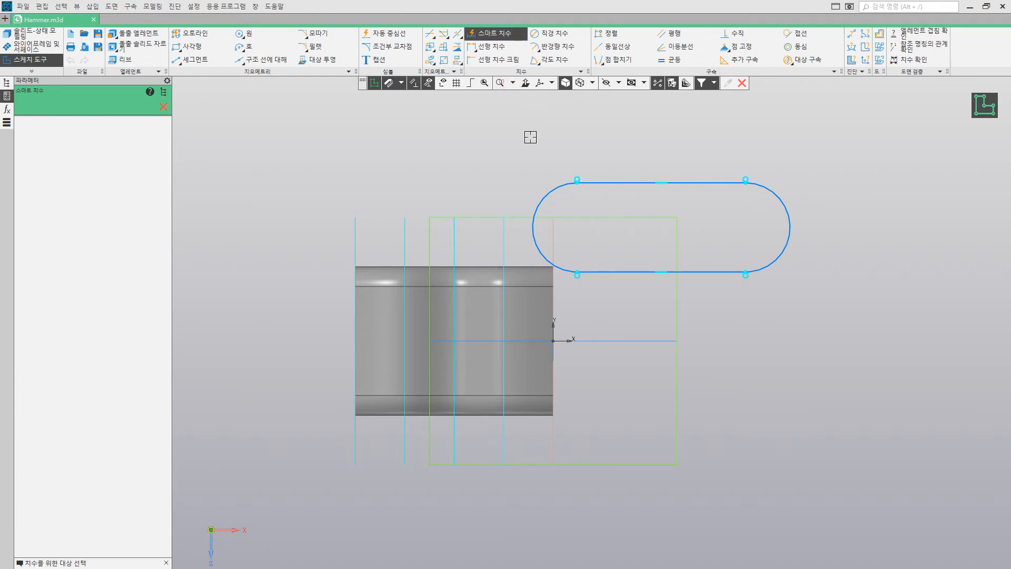
left_click(611, 183)
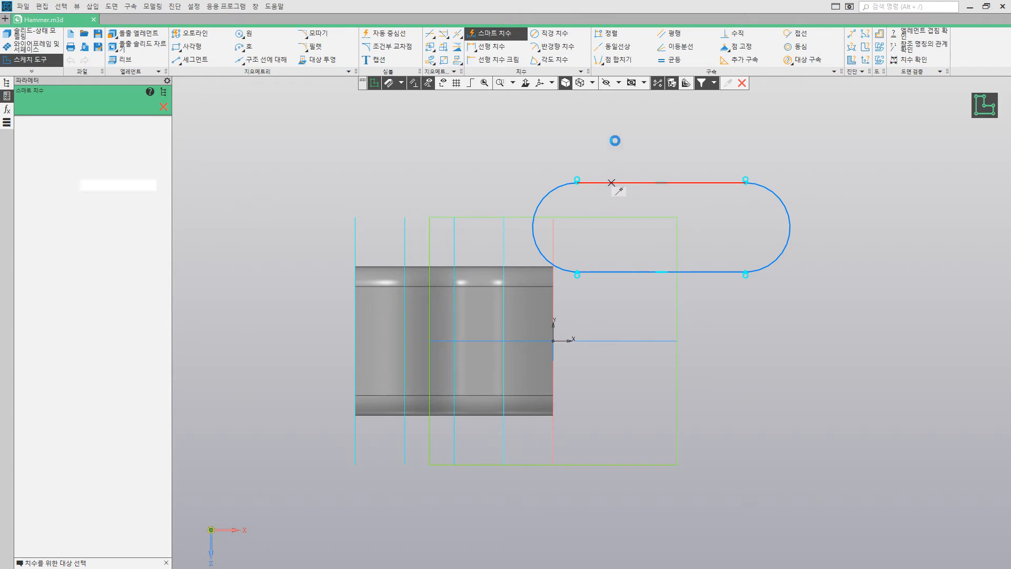
left_click(612, 142)
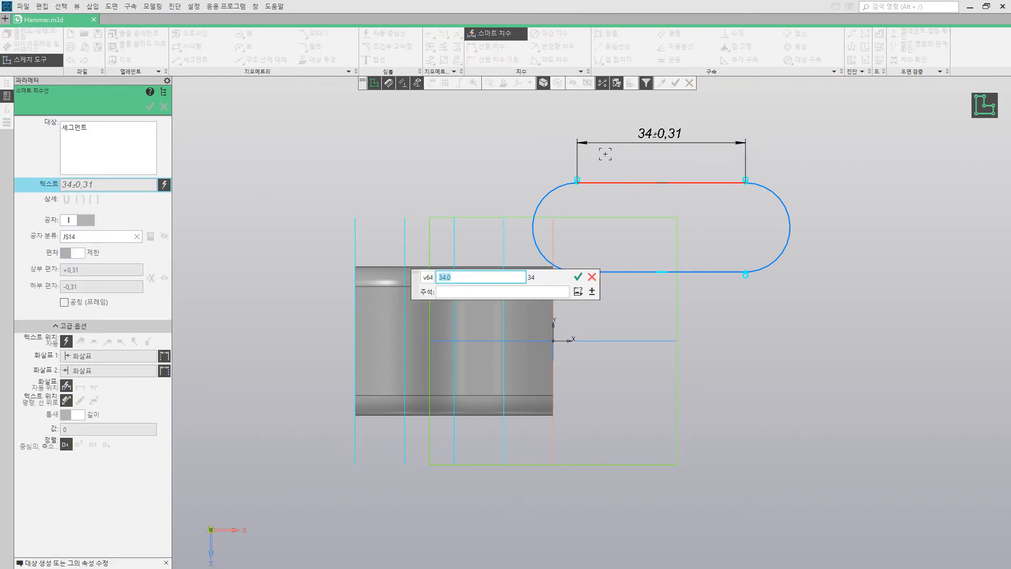
key("Return")
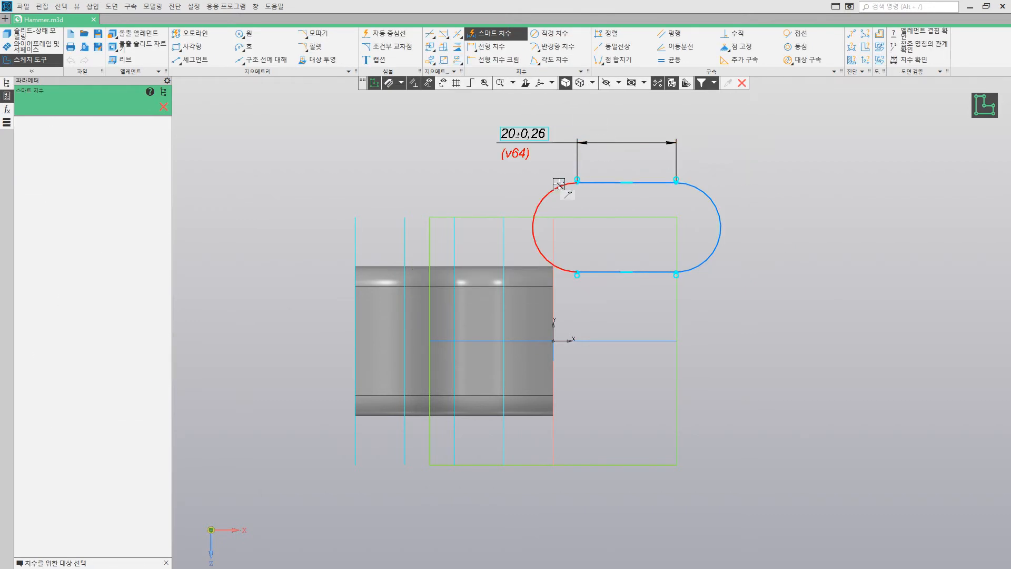
Step: Dimension the distance between the slot's two straight sides and set it to 10 mm
left_click(591, 182)
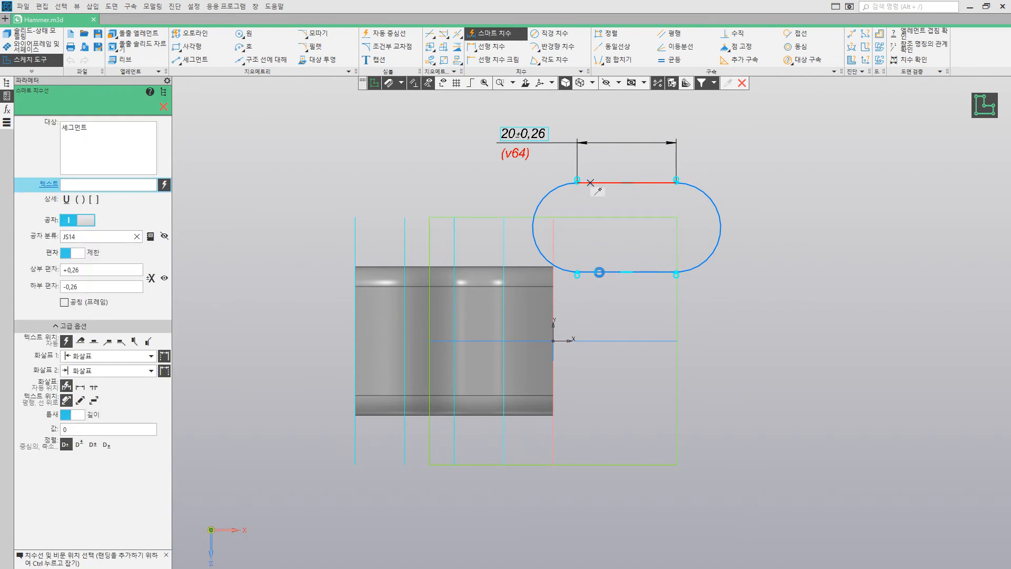
left_click(604, 272)
left_click(768, 255)
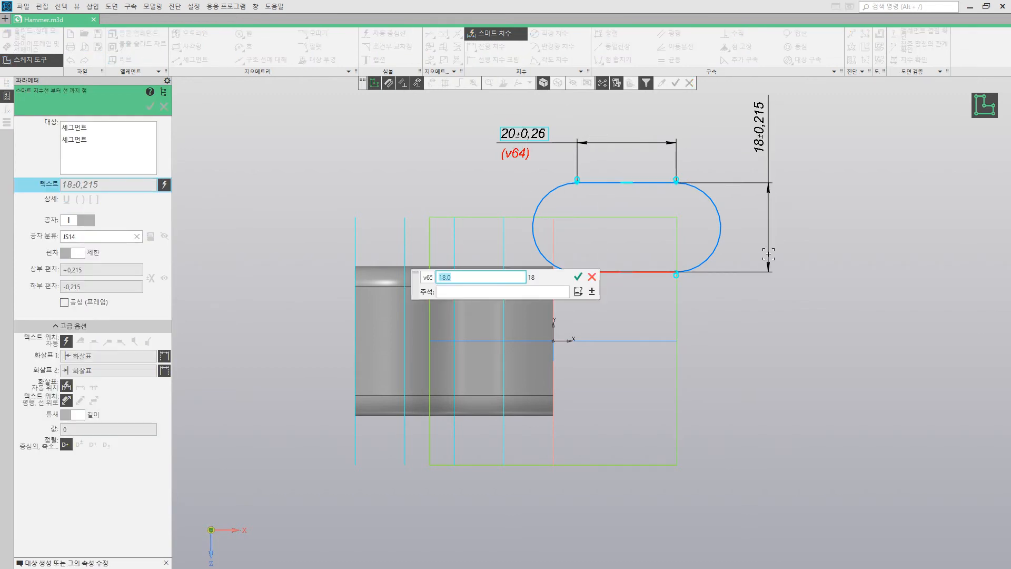
type("10")
key("Return")
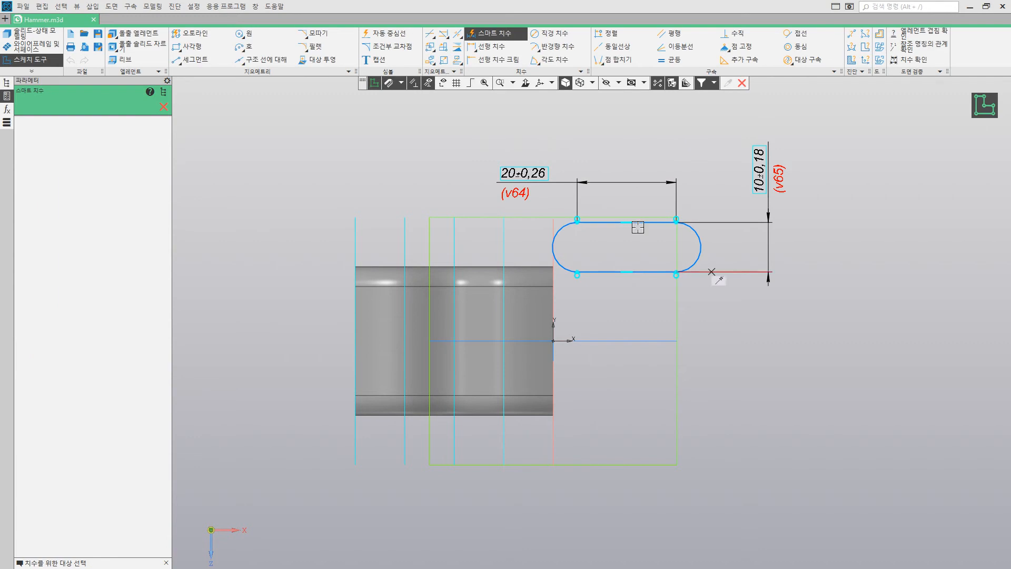
left_click(165, 106)
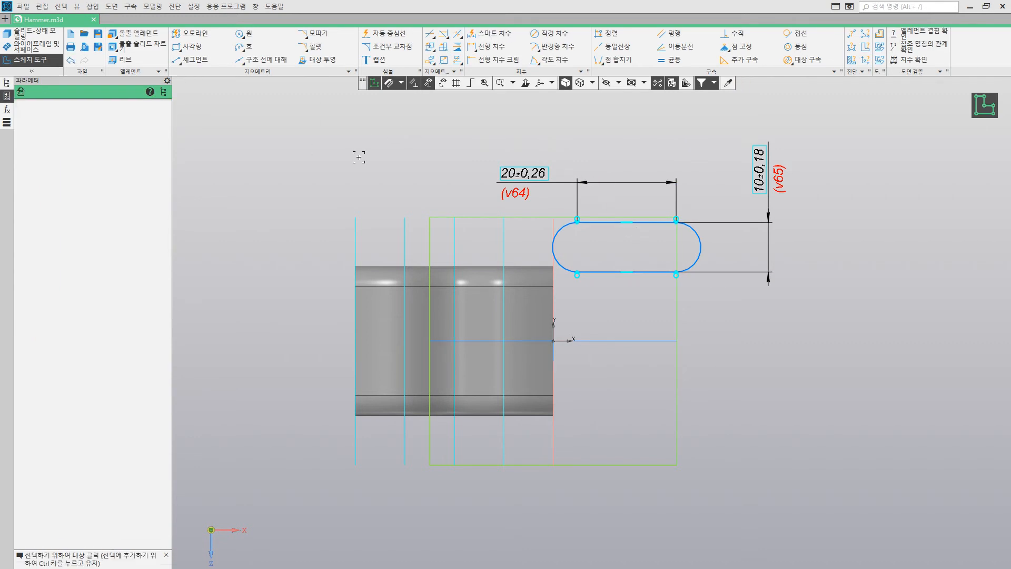
Step: Move the whole dimensioned slot onto the lofted solid and align the centre of its origin-side arc horizontally with the origin
left_click_drag(475, 120, 819, 301)
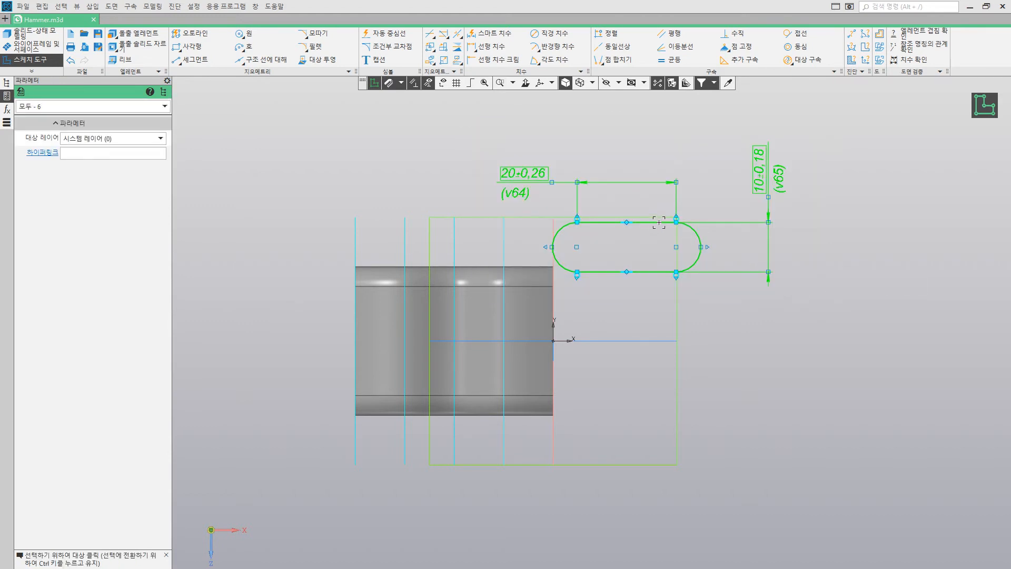
left_click_drag(659, 222, 463, 286)
left_click(636, 130)
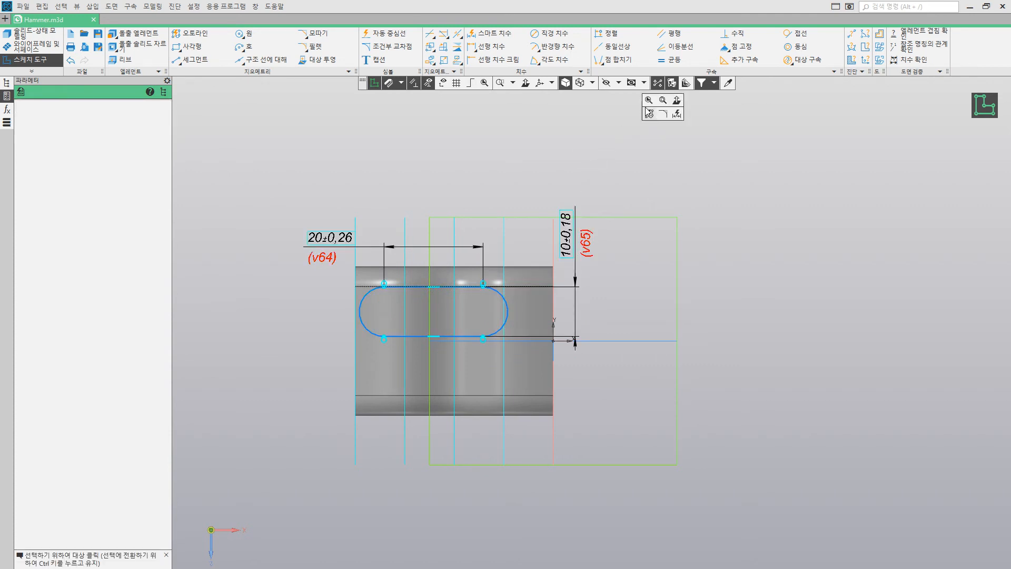
left_click(611, 33)
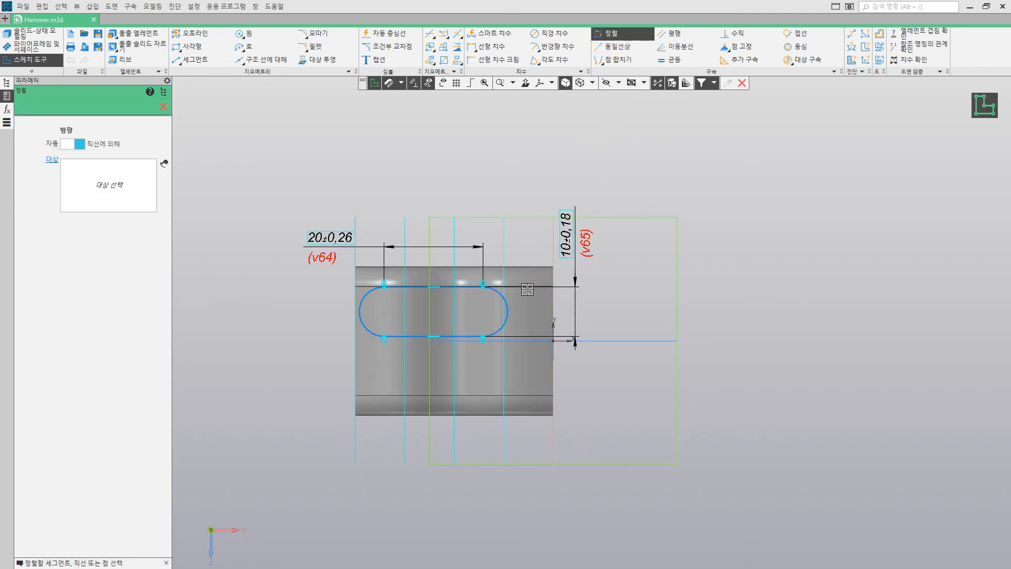
left_click(485, 311)
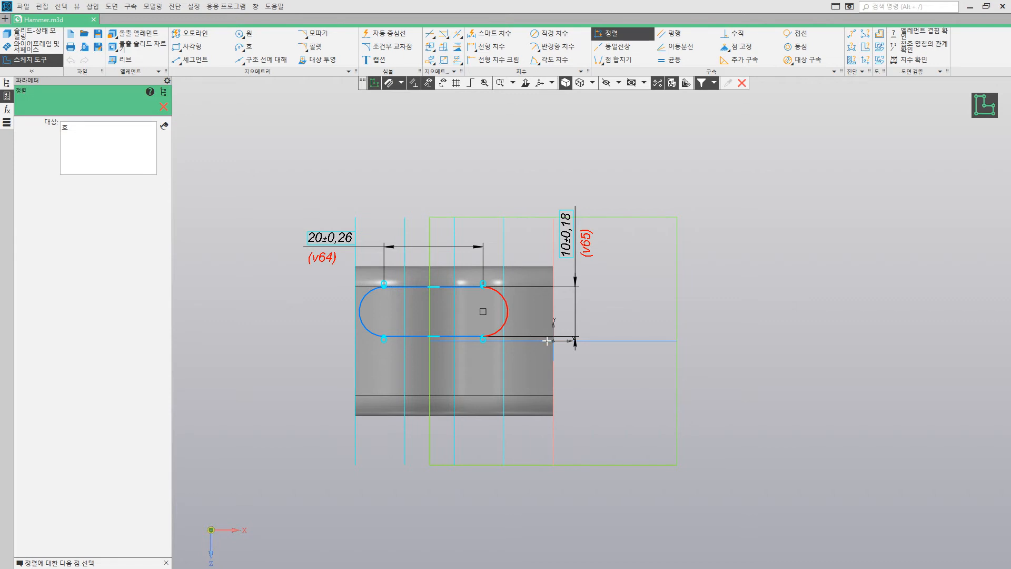
left_click(552, 340)
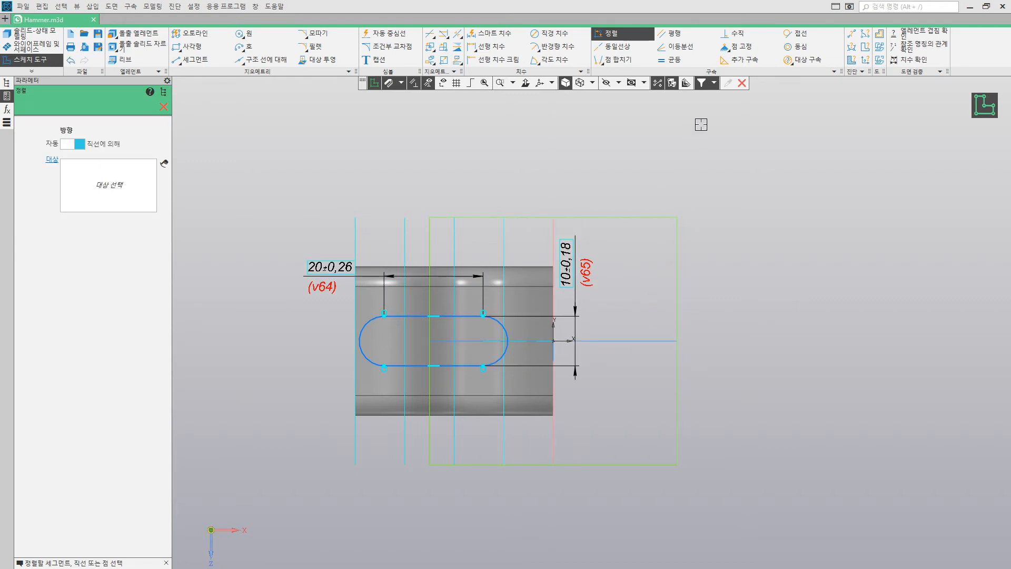
Step: Dimension the horizontal distance from the origin-side arc's centre to the origin and set it to 10 mm
left_click(493, 33)
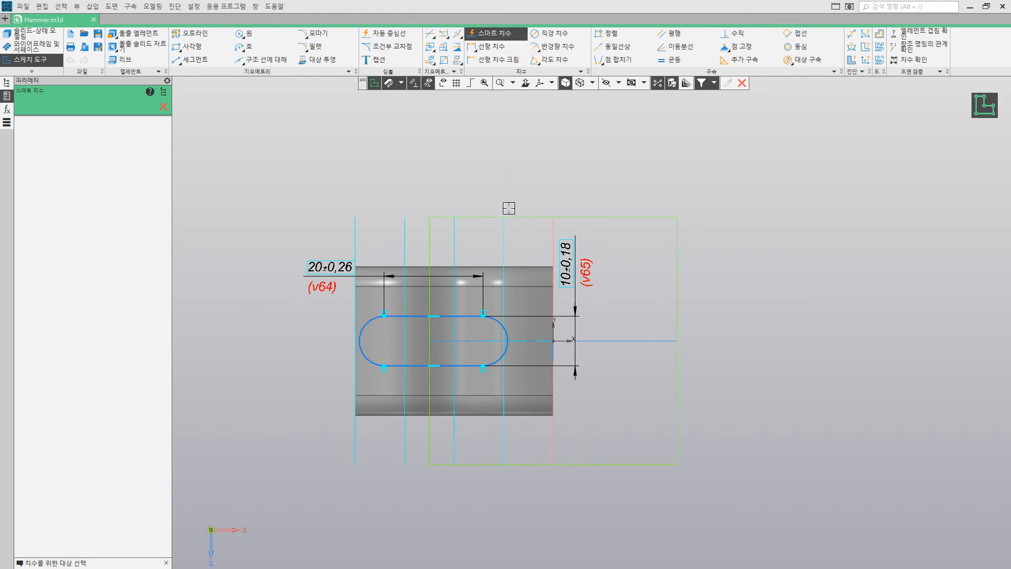
left_click(482, 340)
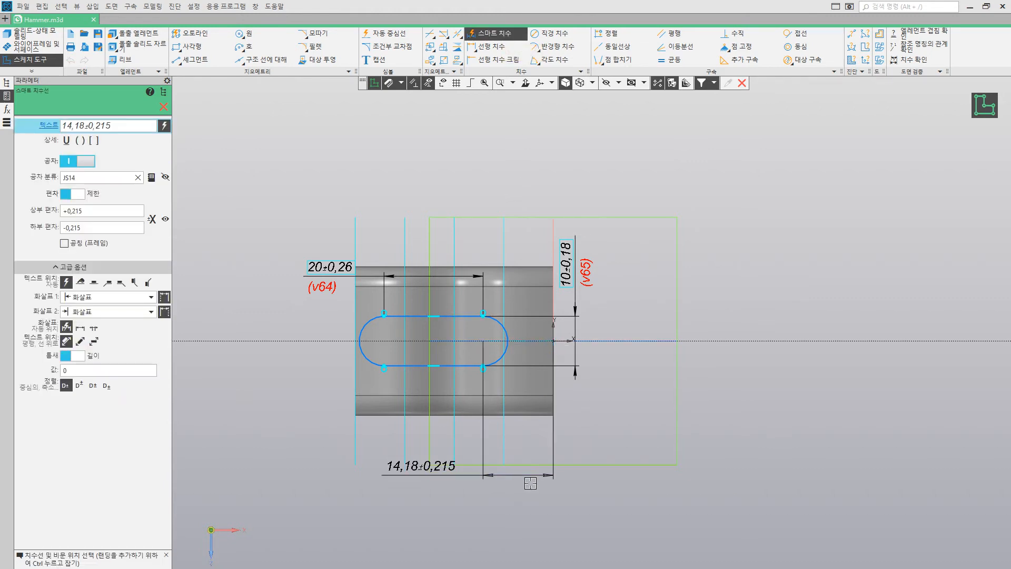
left_click(530, 490)
type("10")
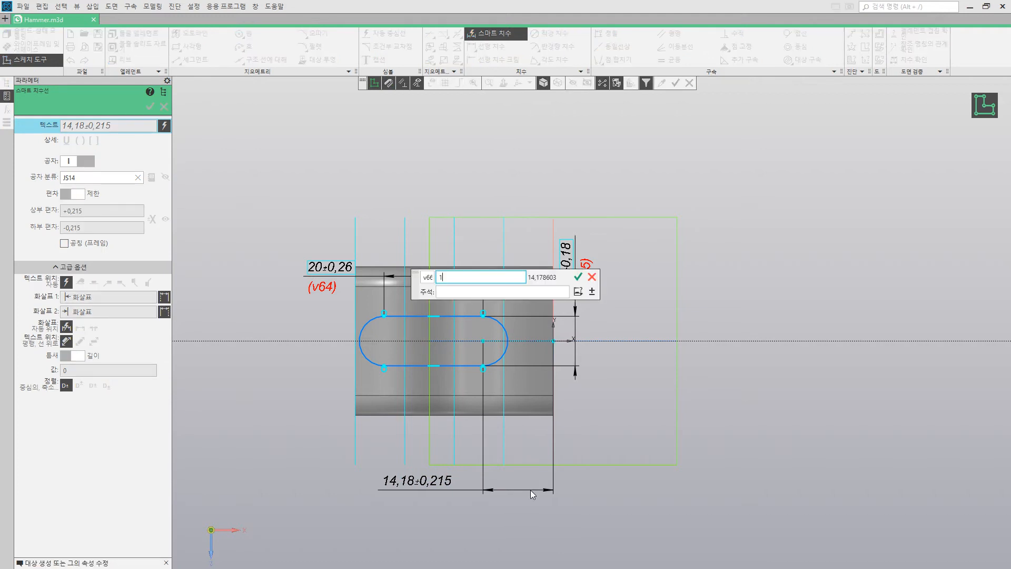
key("Return")
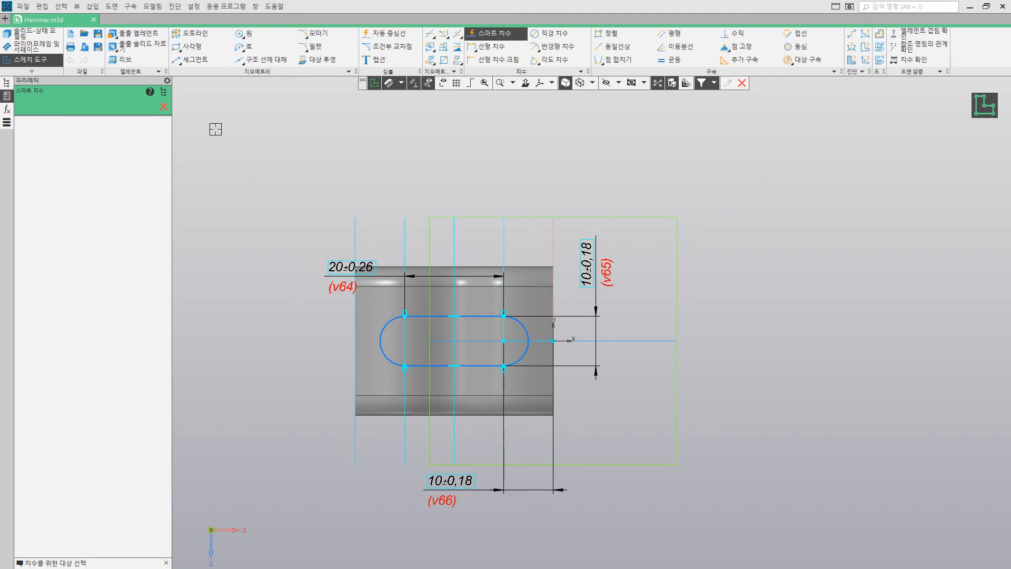
left_click(163, 108)
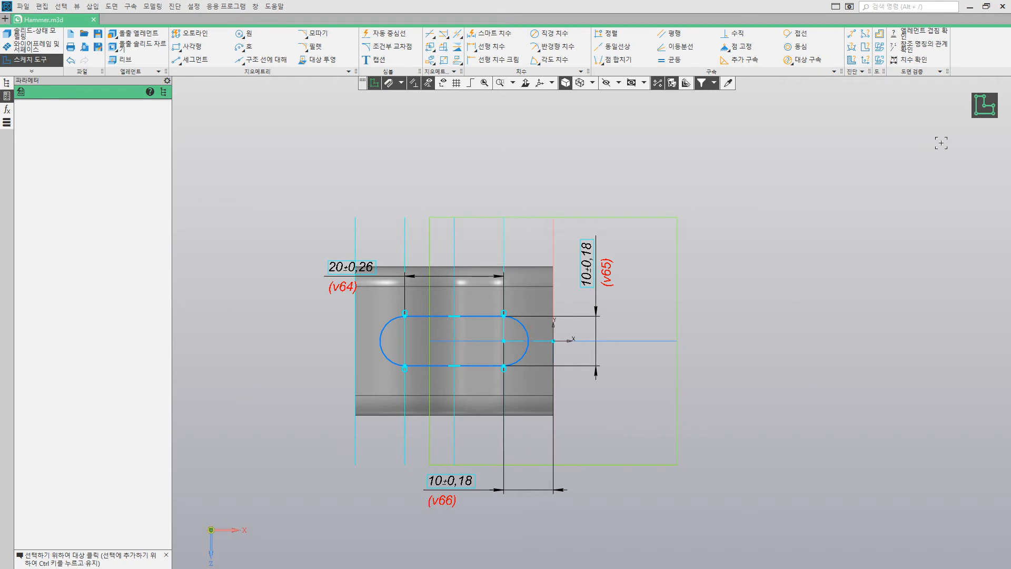
Step: Cut-extrude the slot sketch through all of the lofted solid in the first direction
mouse_move(372, 171)
middle_mouse_down()
mouse_move(277, 138)
mouse_move(217, 99)
middle_mouse_up()
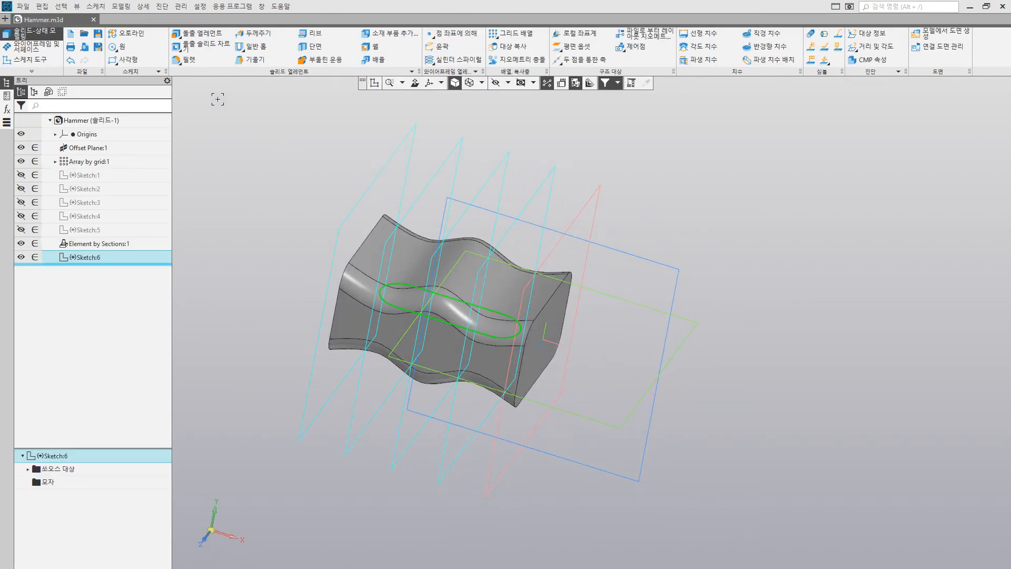
left_click(207, 49)
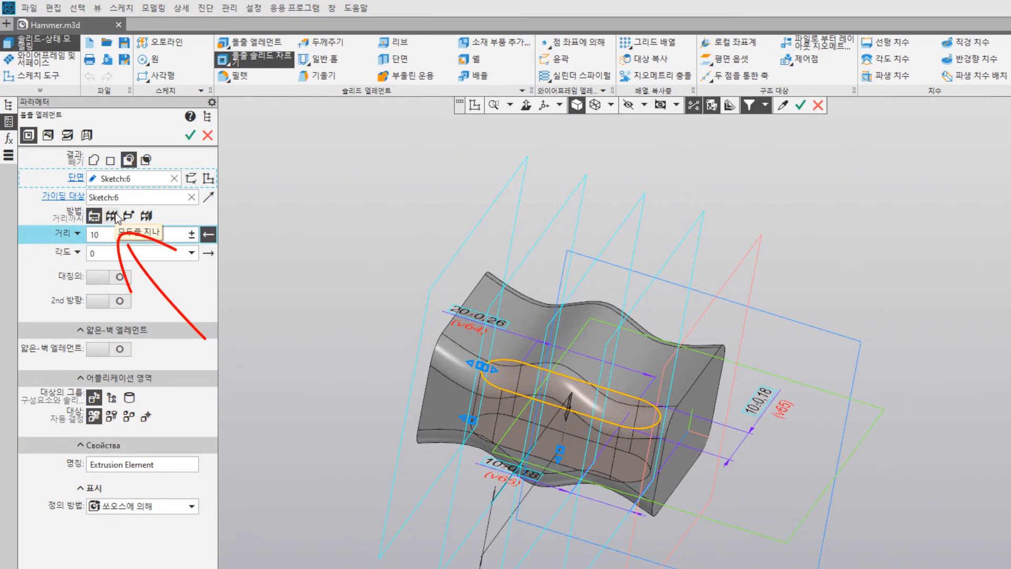
left_click(112, 215)
mouse_move(320, 282)
middle_mouse_down()
mouse_move(331, 253)
mouse_move(315, 277)
middle_mouse_up()
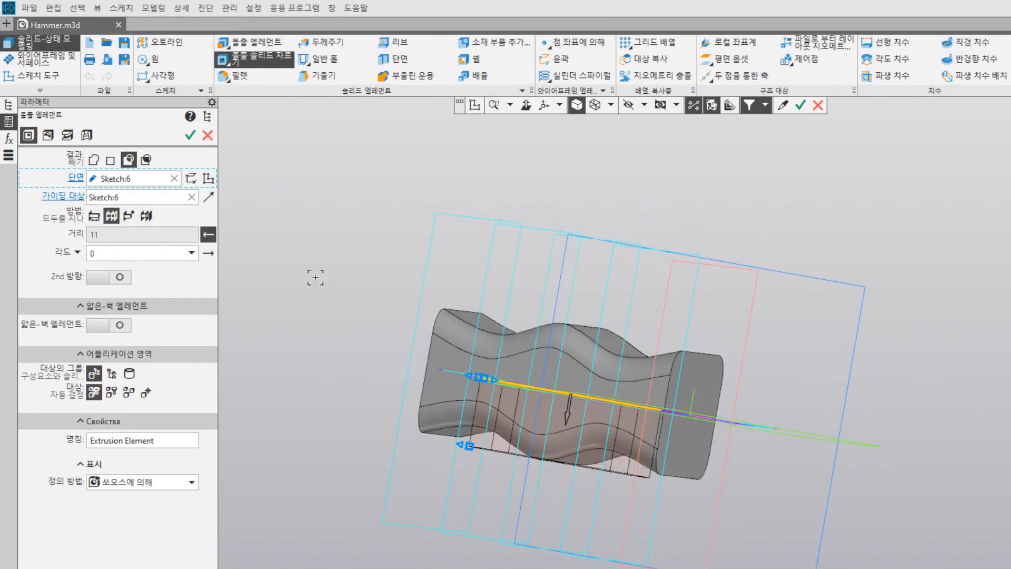
Step: Extend the slot cut through all in the second direction as well and complete the cut
left_click(119, 277)
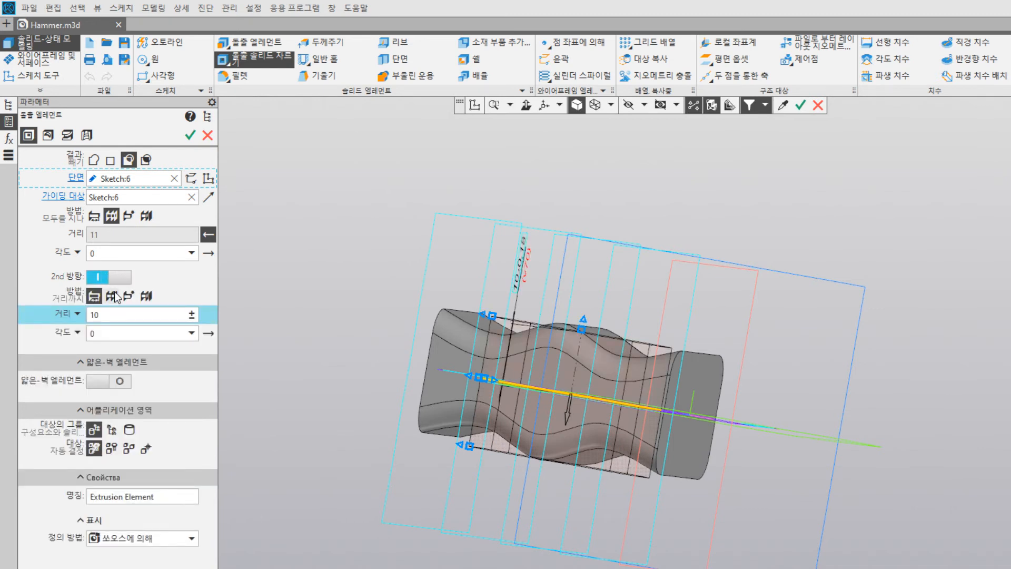
left_click(111, 295)
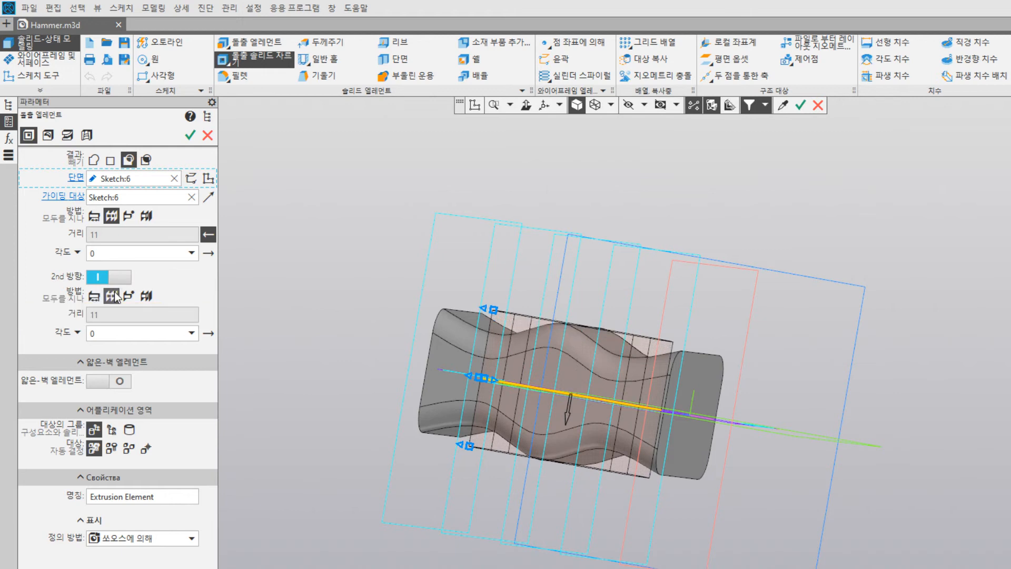
mouse_move(320, 316)
middle_mouse_down()
mouse_move(323, 304)
mouse_move(333, 307)
middle_mouse_up()
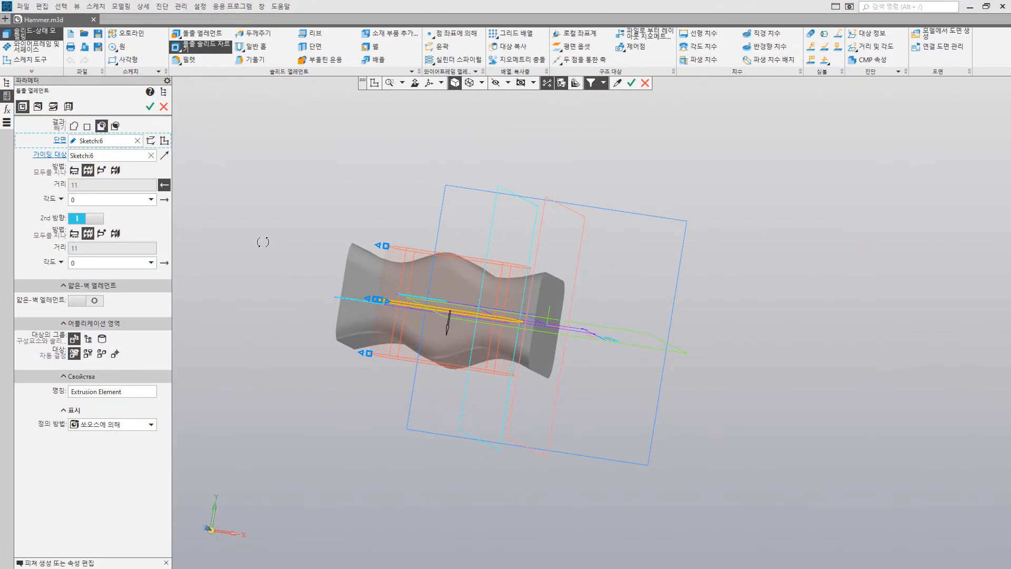
middle_click_drag(263, 241, 257, 246)
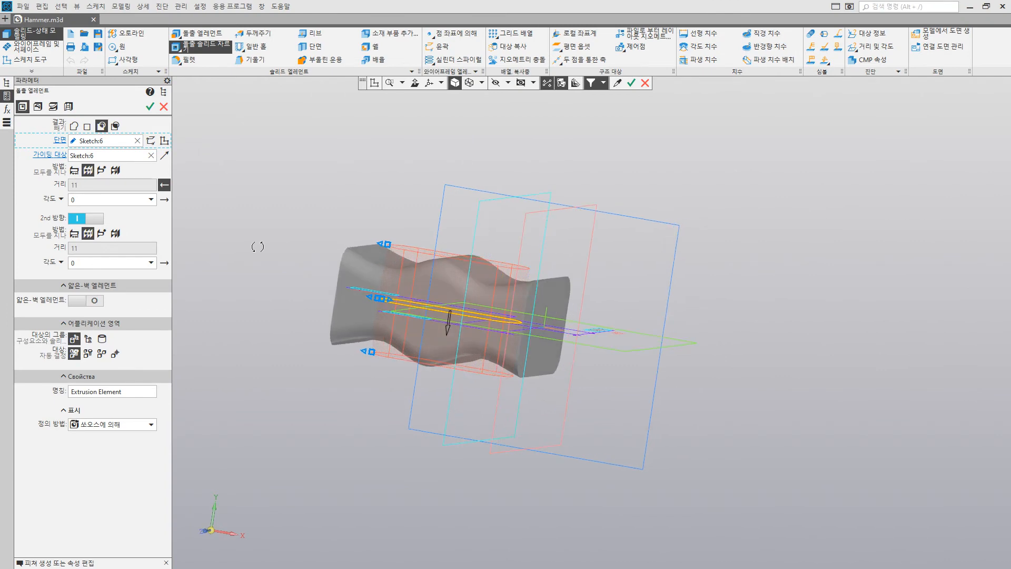
left_click(150, 107)
middle_click_drag(266, 189, 284, 207)
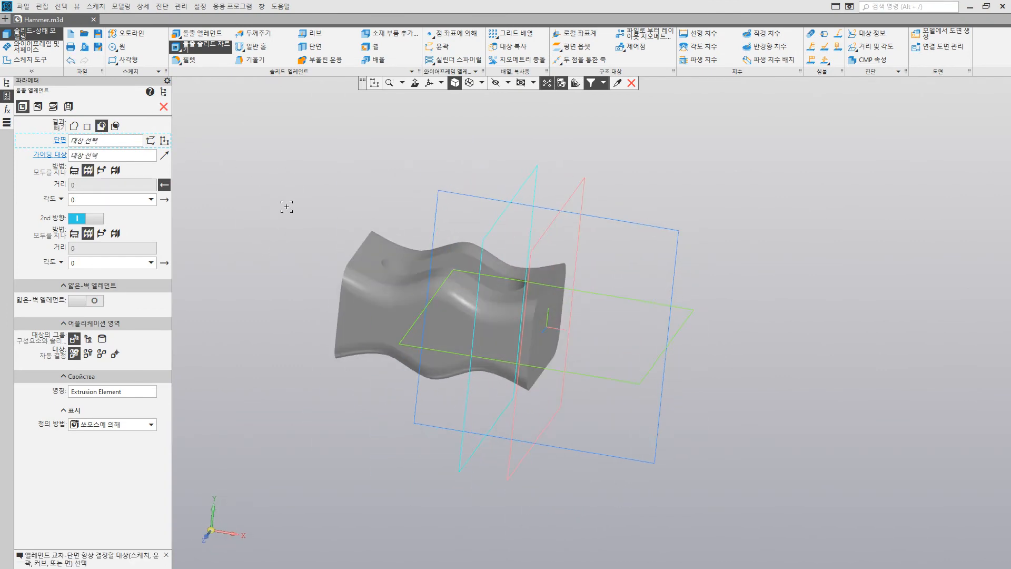
left_click(164, 107)
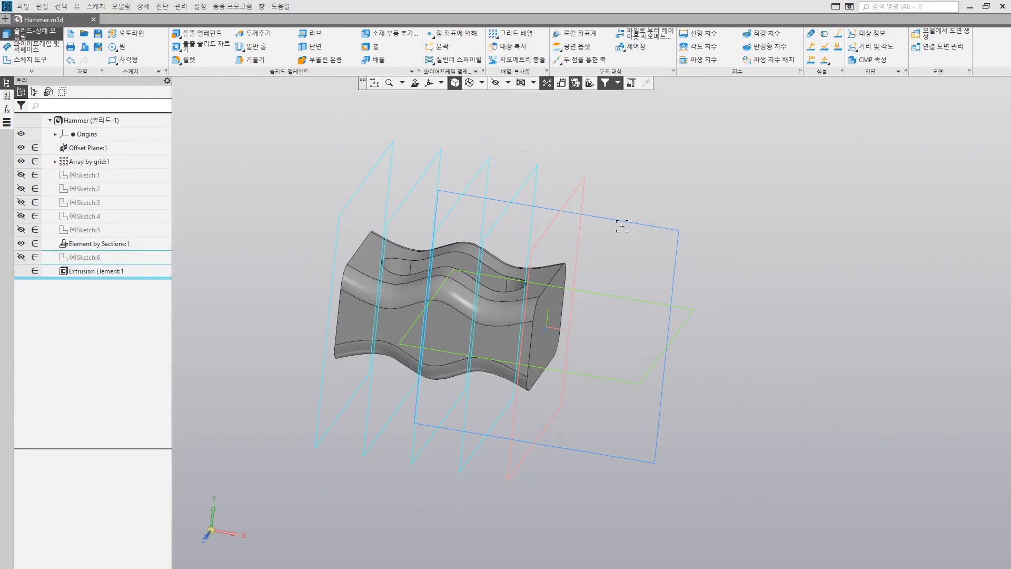
Step: Start a sketch on the XY plane and add a horizontal construction line through the origin
left_click(622, 226)
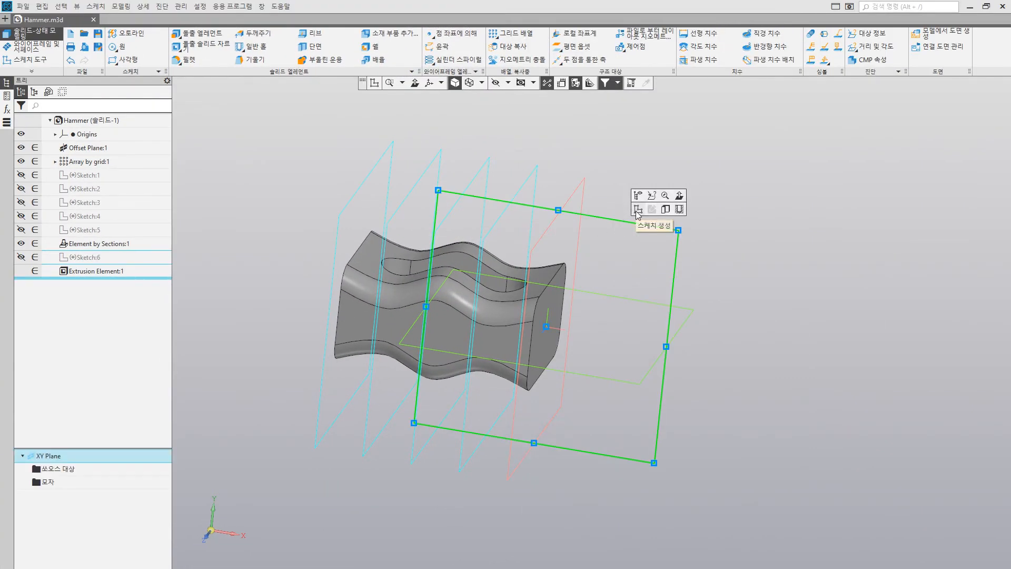
left_click(638, 210)
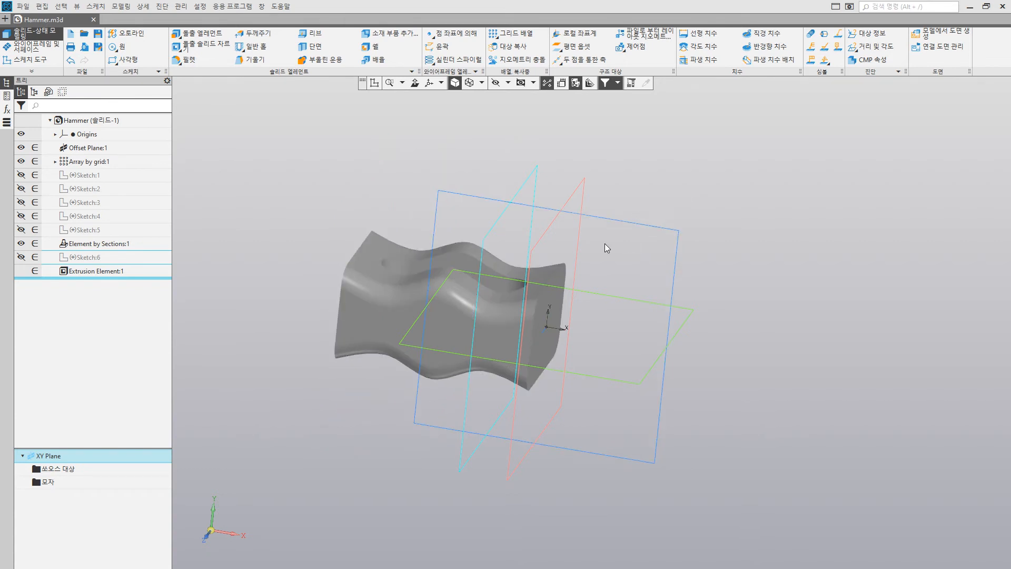
scroll(661, 331, "up", 4)
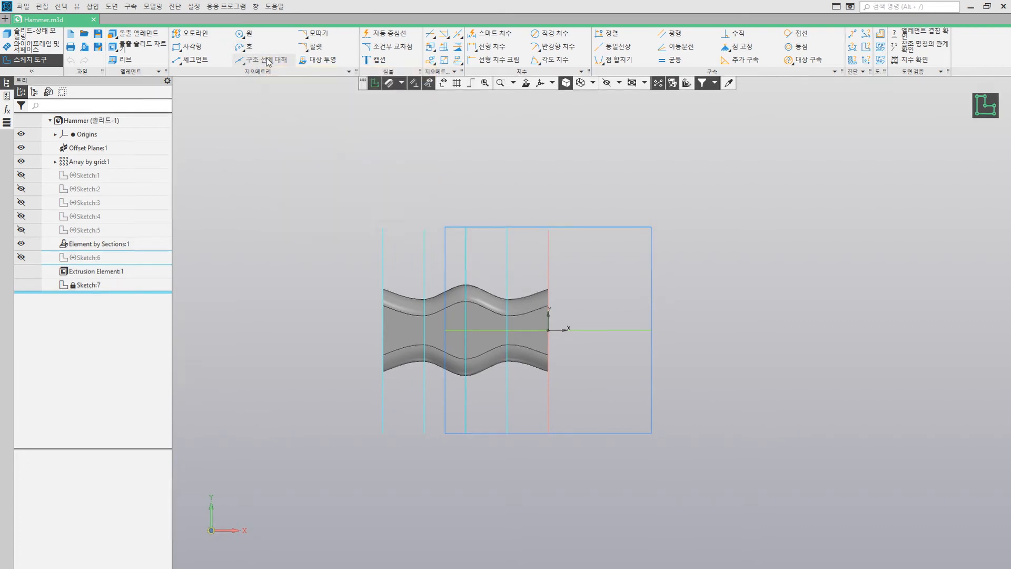
left_click(268, 60)
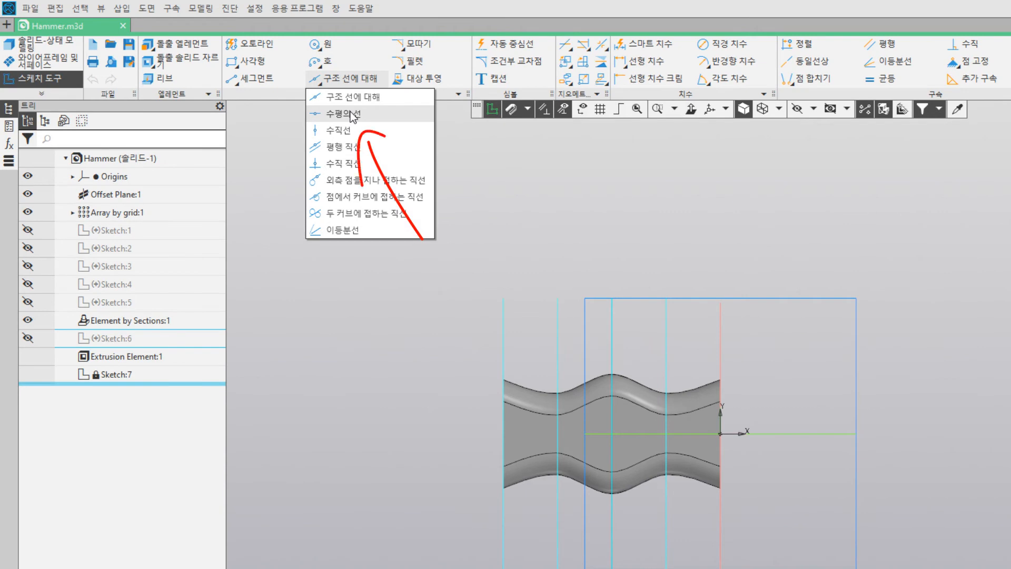
left_click(348, 114)
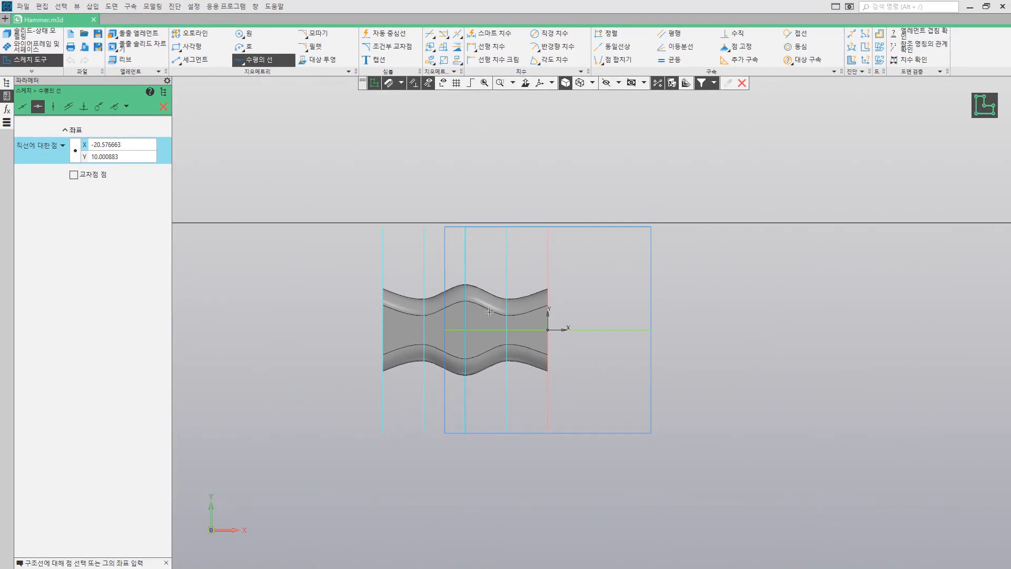
left_click(547, 329)
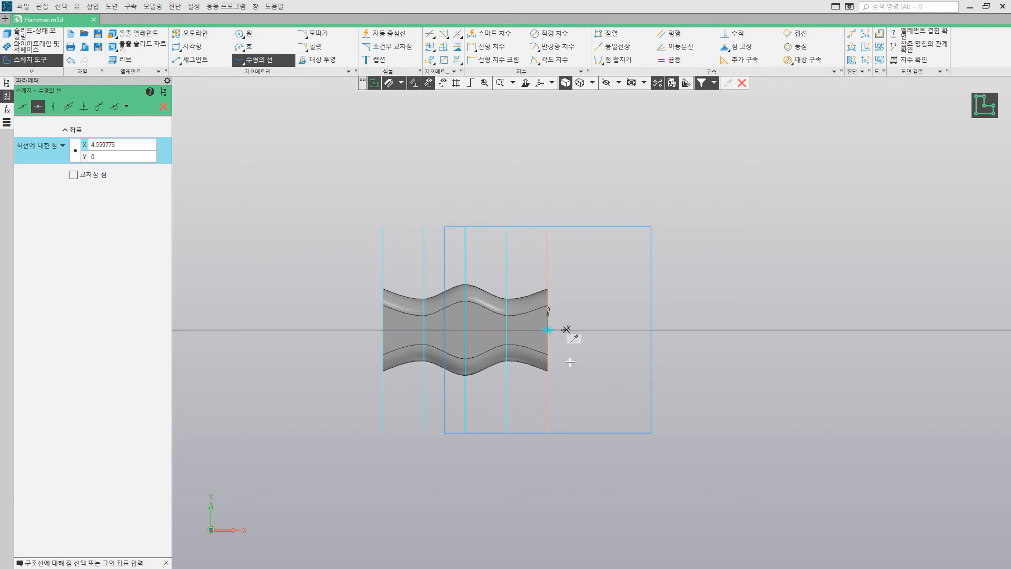
left_click(163, 106)
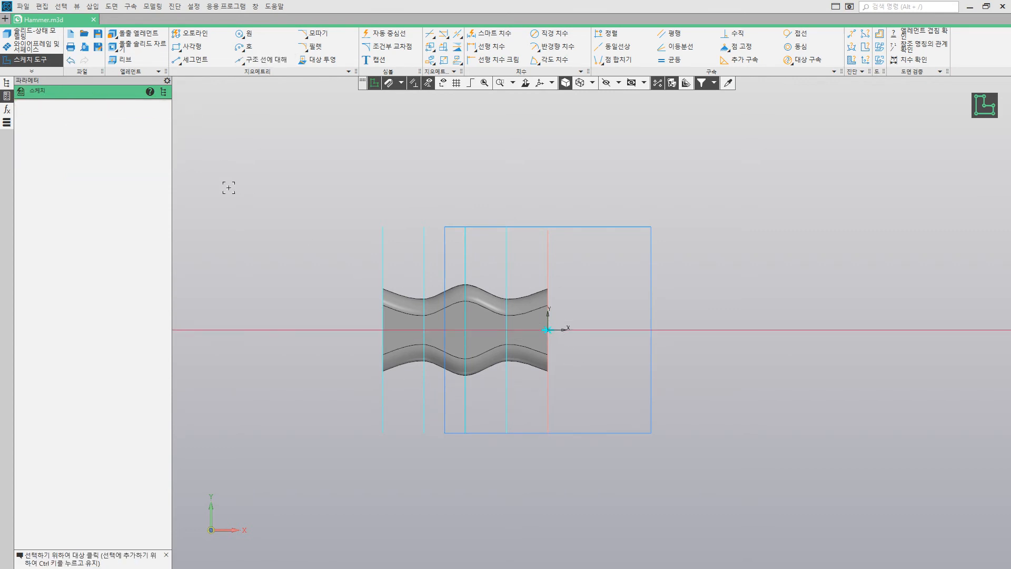
Step: Draw an arc tangent to the horizontal construction line, starting at the origin and curving down away from the solid, with a radius of about 53 mm
left_click(243, 46)
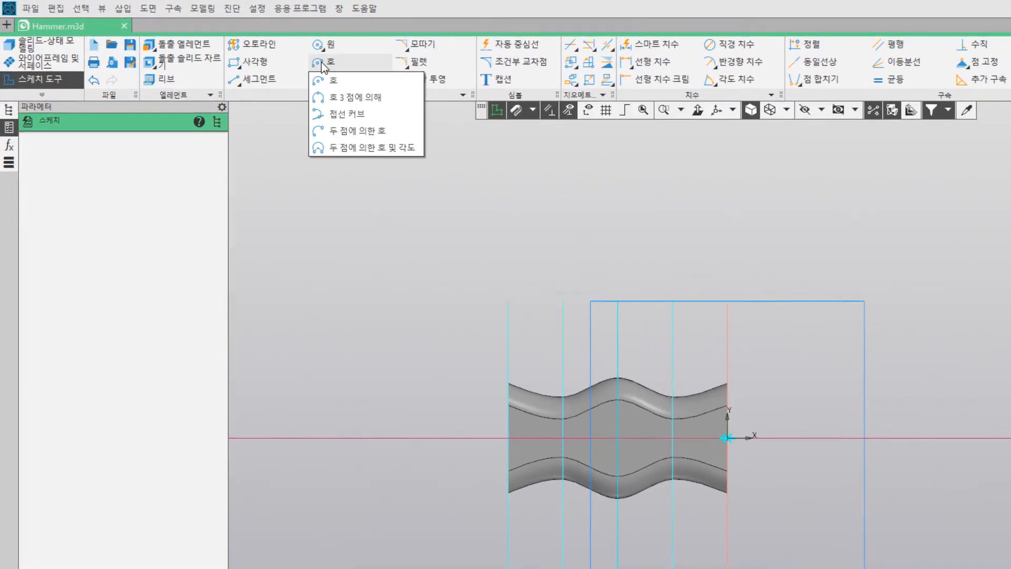
left_click(342, 115)
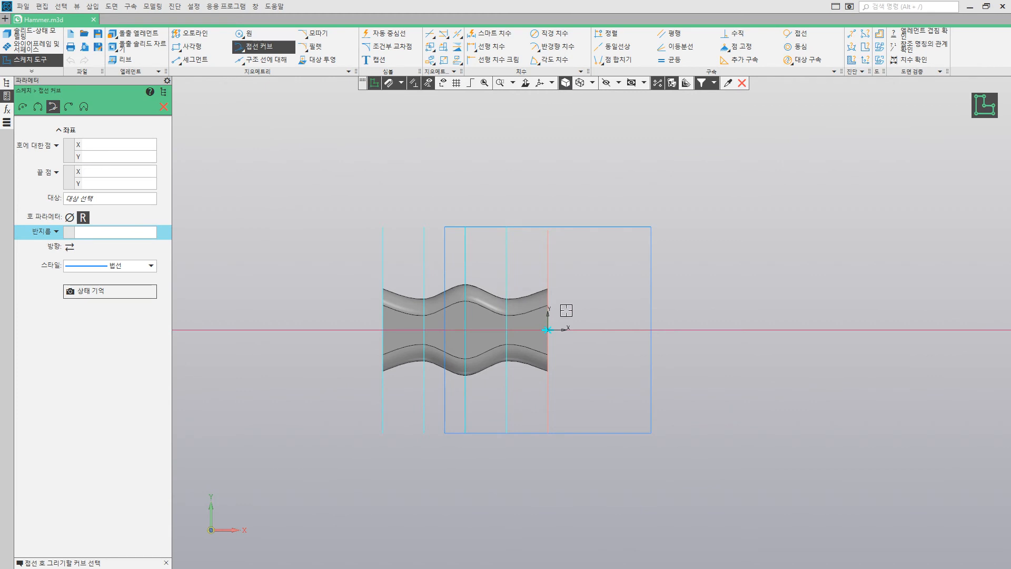
scroll(603, 334, "up", 3)
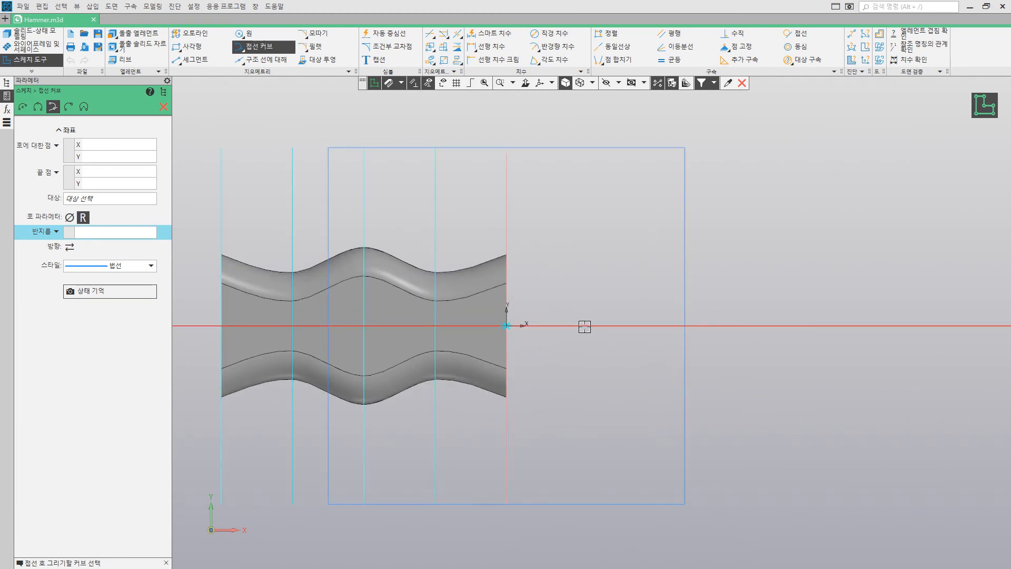
left_click(585, 326)
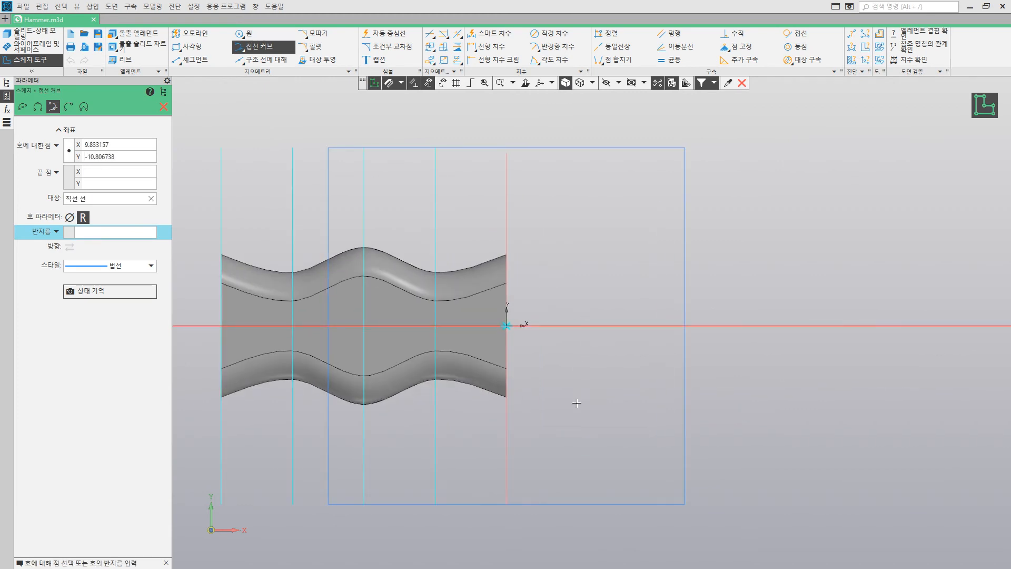
right_click(556, 279)
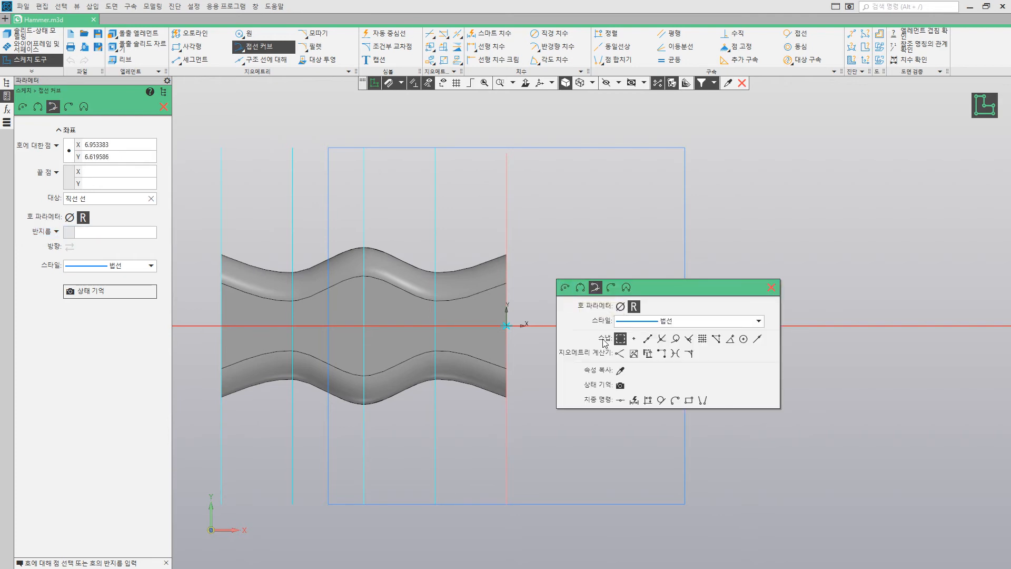
left_click(634, 340)
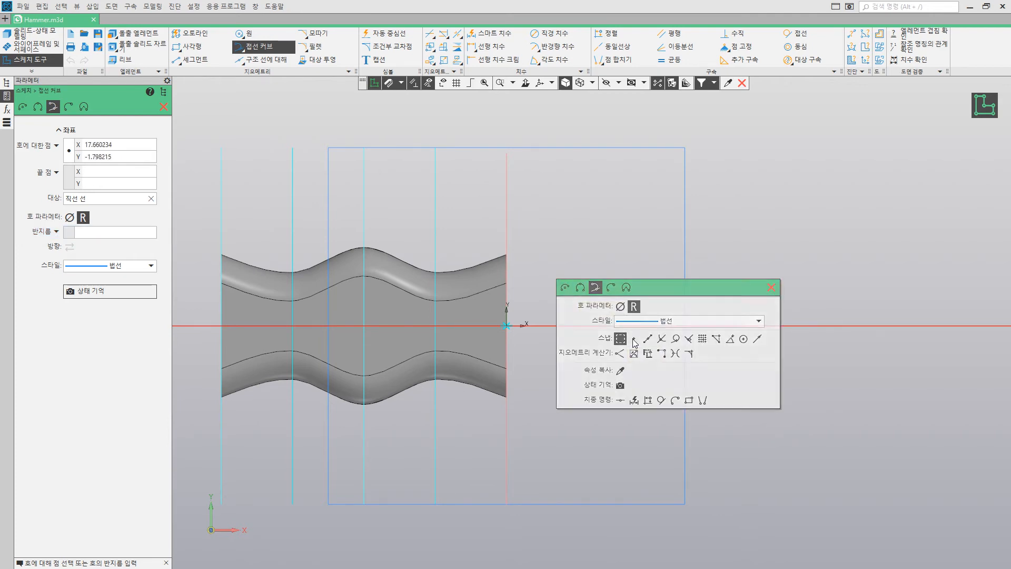
left_click(506, 325)
type("44")
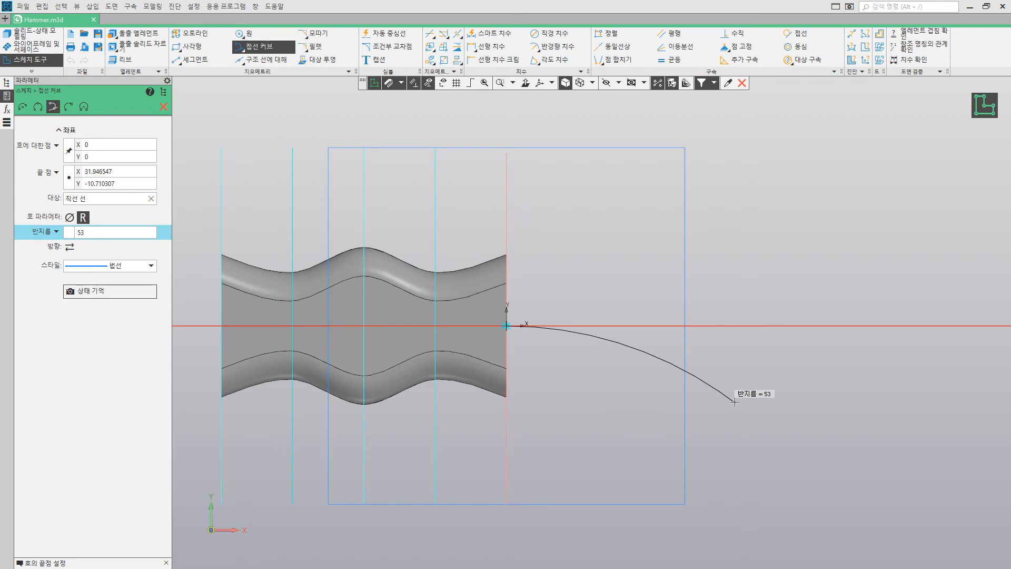
left_click(738, 406)
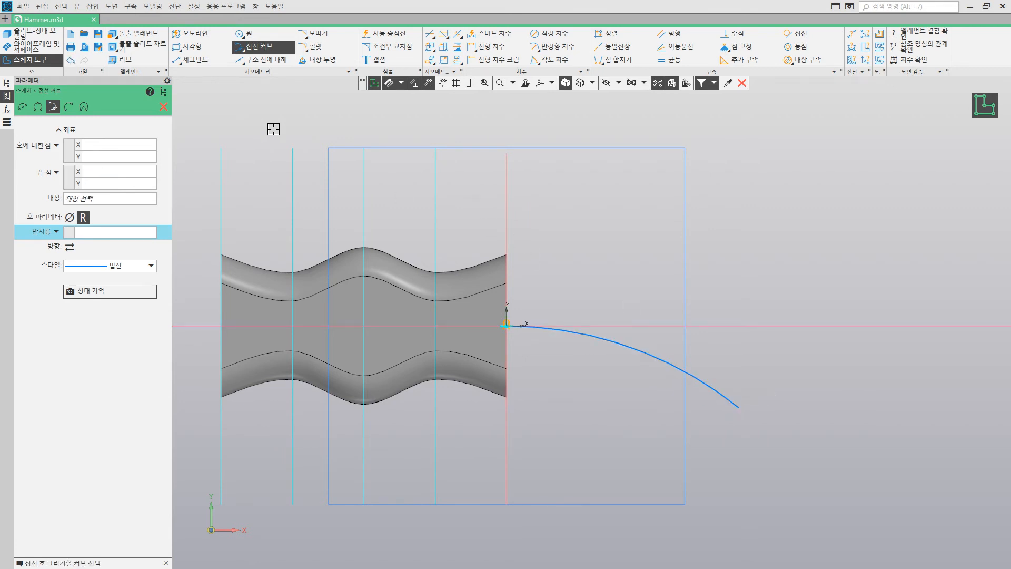
left_click(164, 106)
scroll(526, 199, "down", 1)
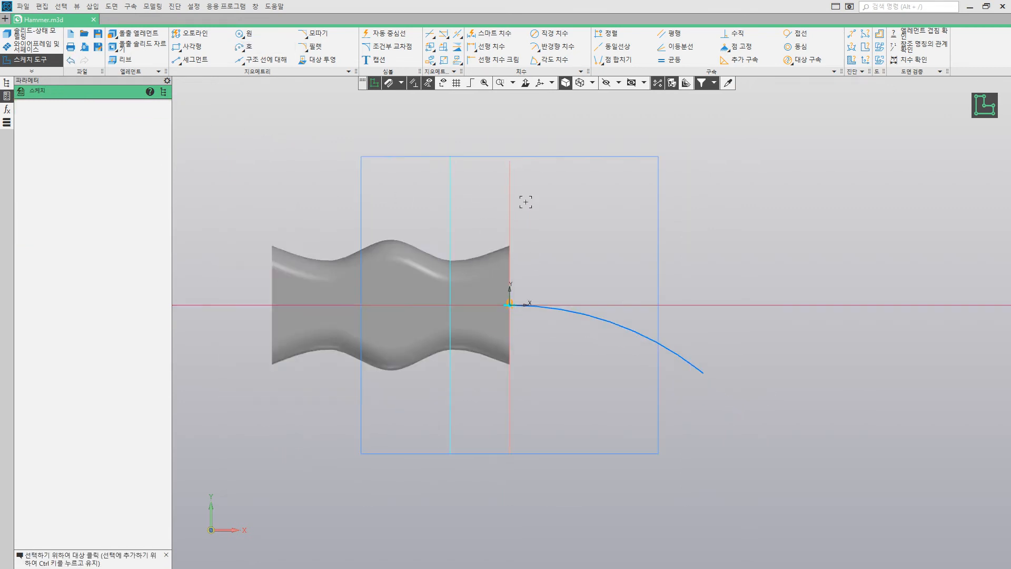
Step: Dimension the vertical distance between the origin and the arc's free end and set it to 35 mm
left_click(489, 34)
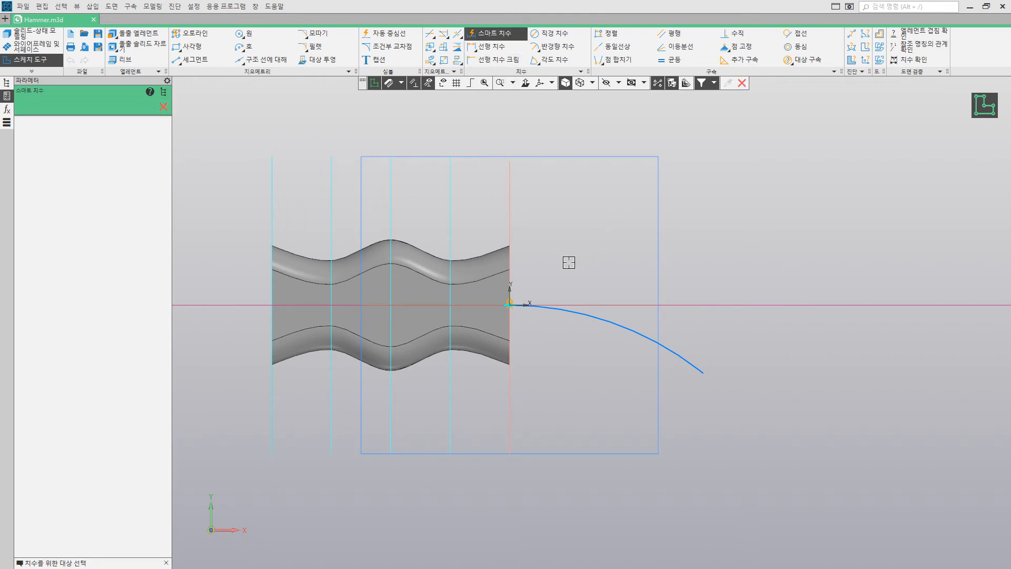
left_click(507, 307)
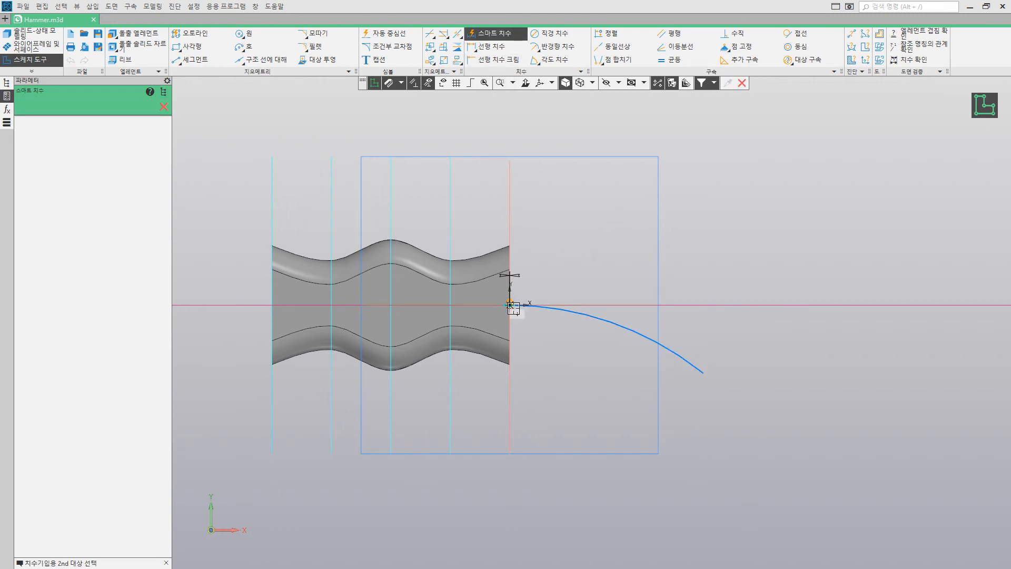
left_click(702, 373)
left_click(834, 242)
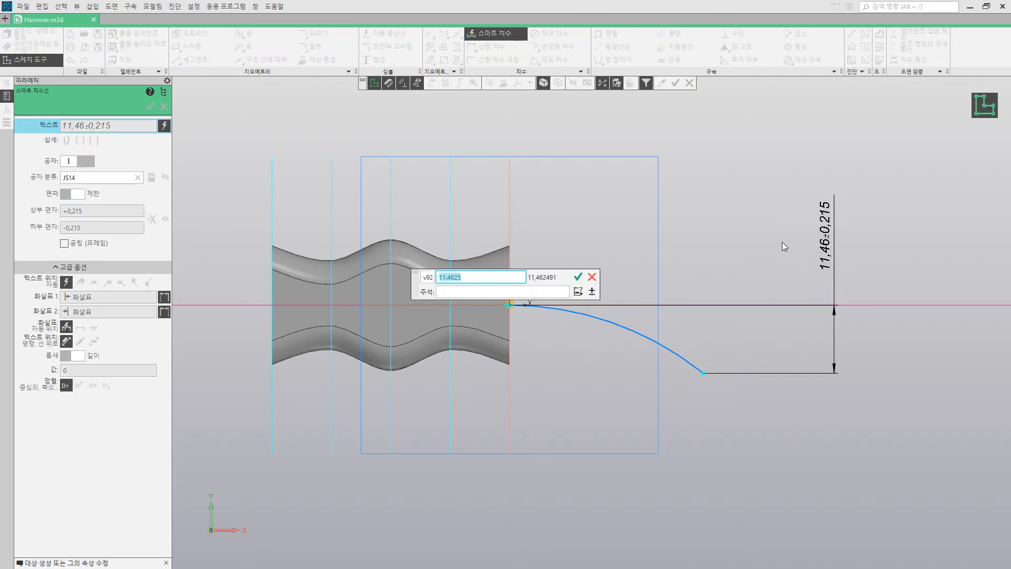
type("35")
key("Return")
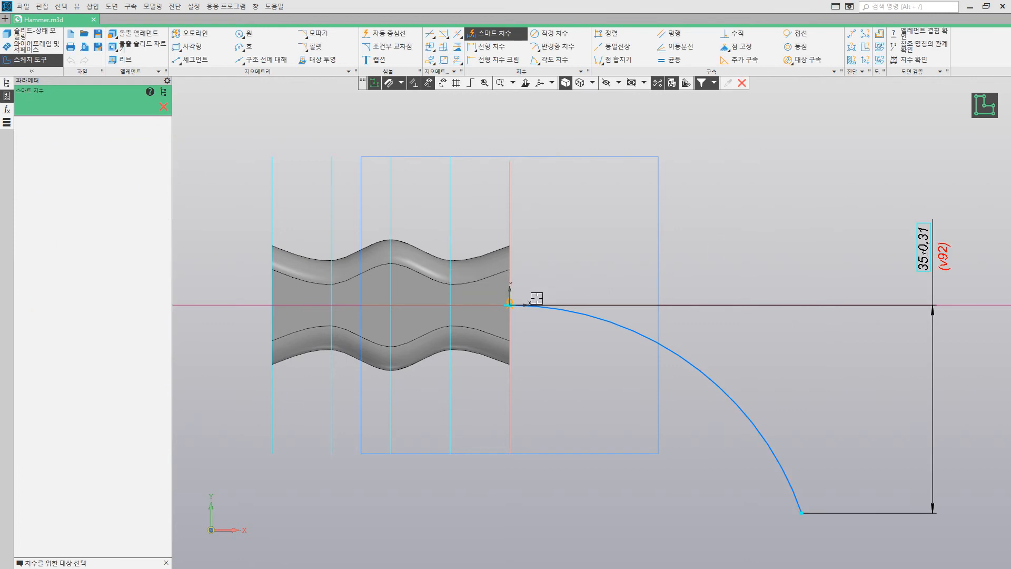
Step: Dimension the horizontal distance between the origin and the arc's free end, set it to 70 mm, and finish the sketch
left_click(519, 305)
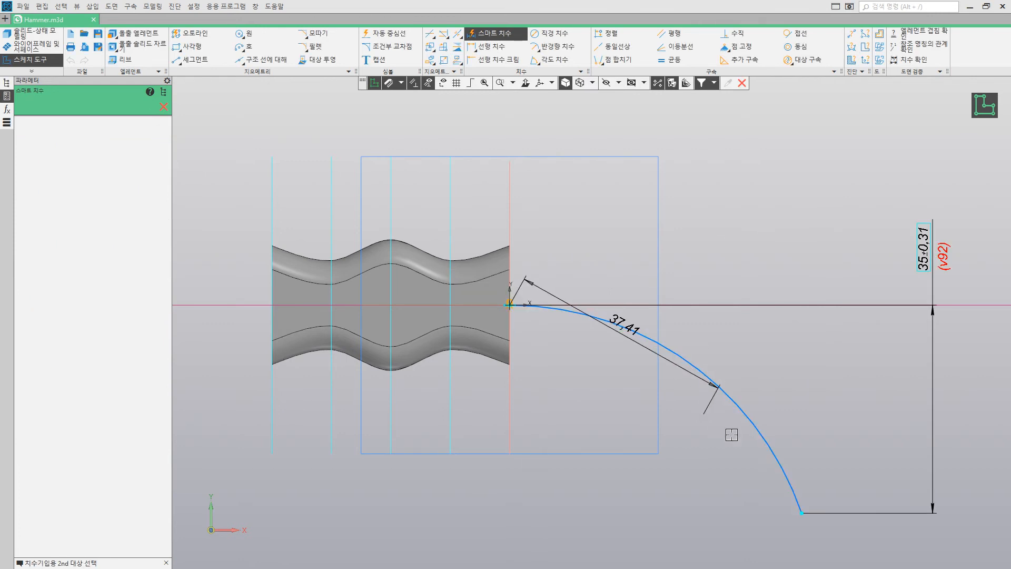
left_click(805, 515)
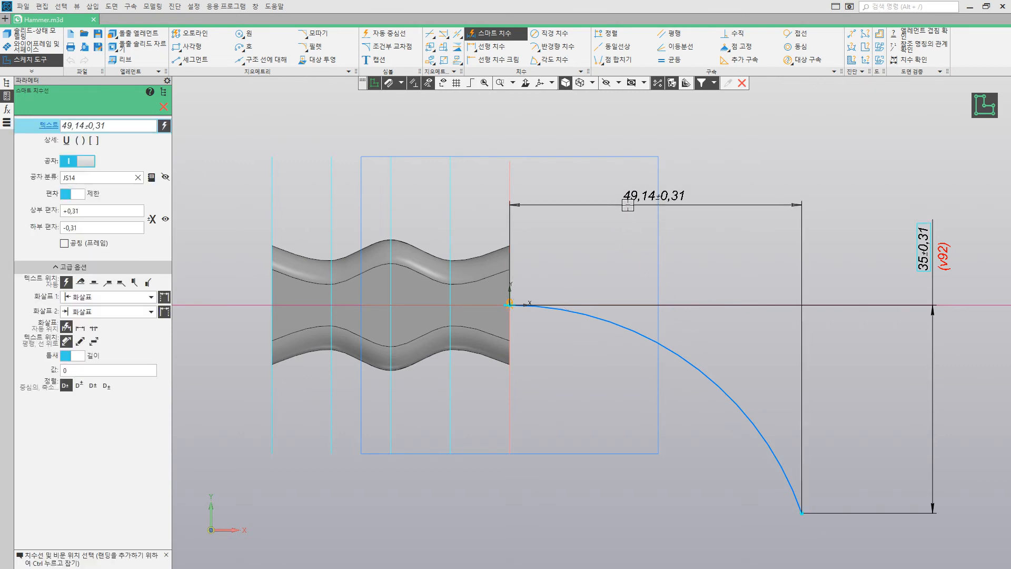
left_click(627, 205)
type("70")
key("Return")
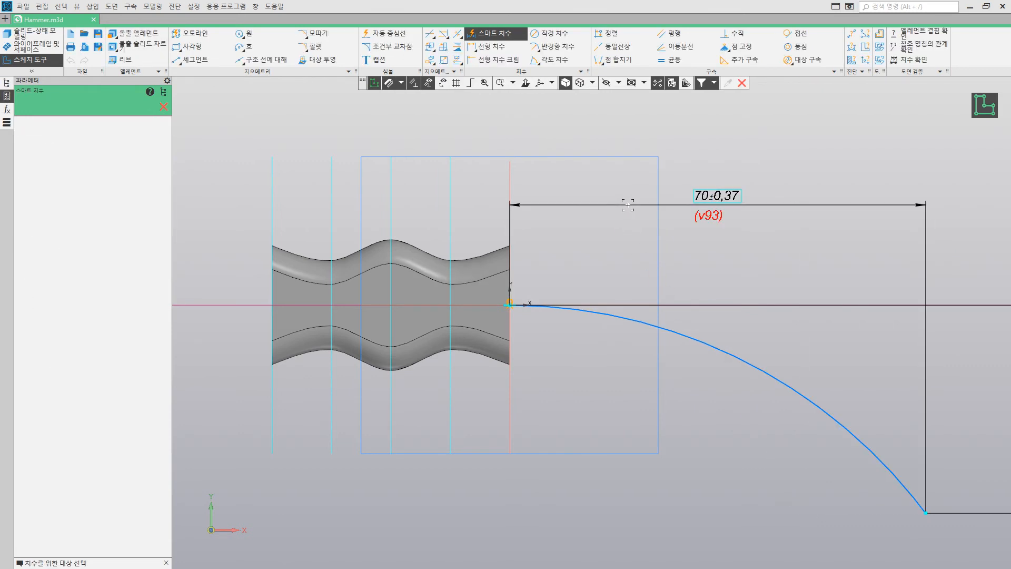
scroll(663, 305, "down", 3)
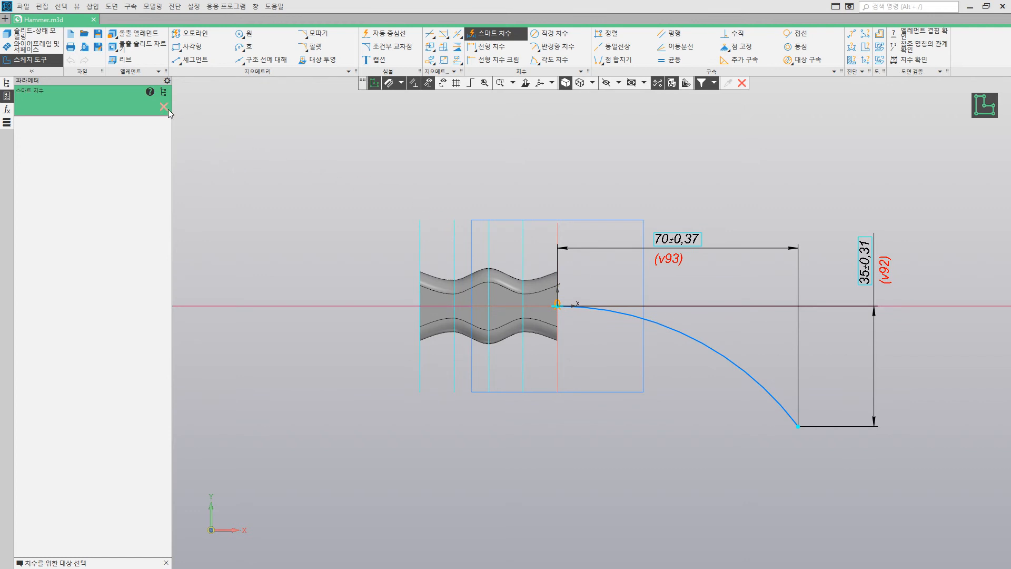
left_click(164, 107)
left_click(985, 105)
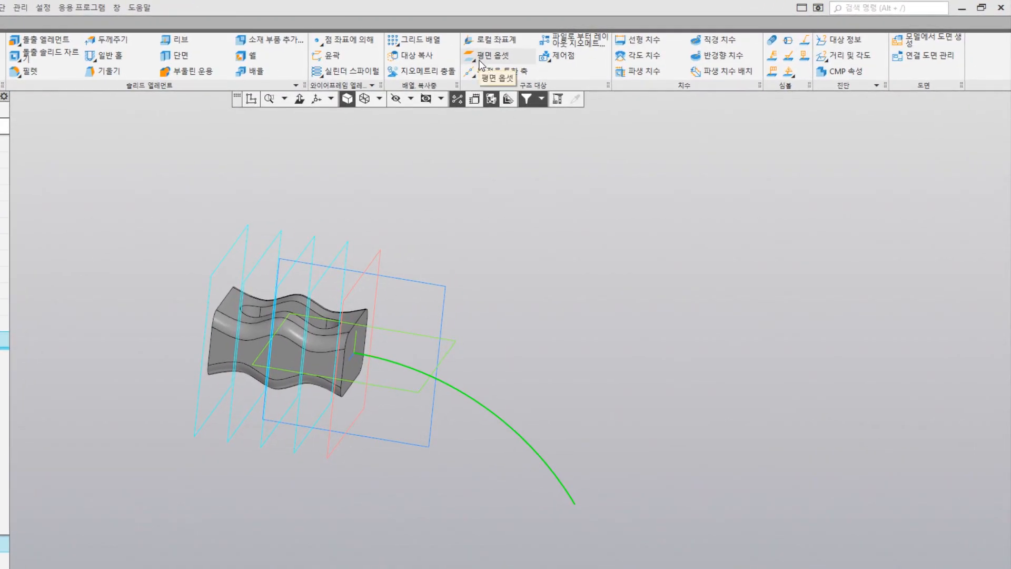
Step: Create a construction plane perpendicular to the arc through its free end
left_click(481, 65)
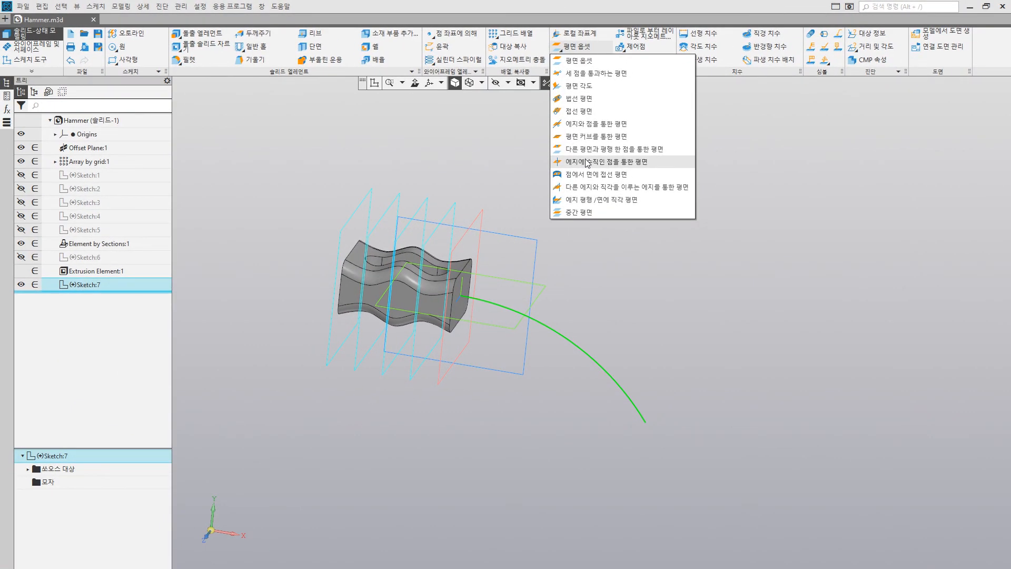
left_click(587, 163)
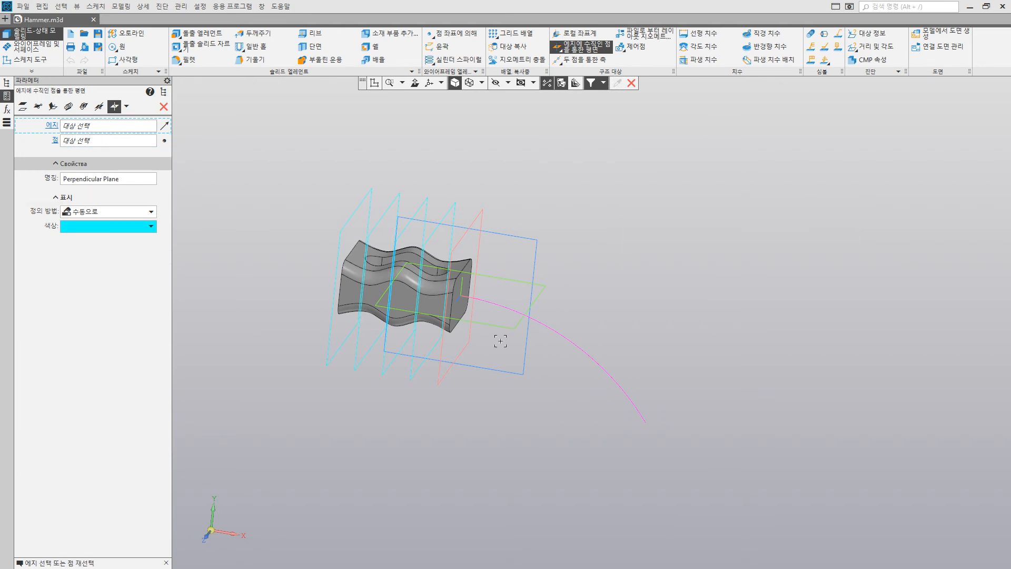
left_click(559, 333)
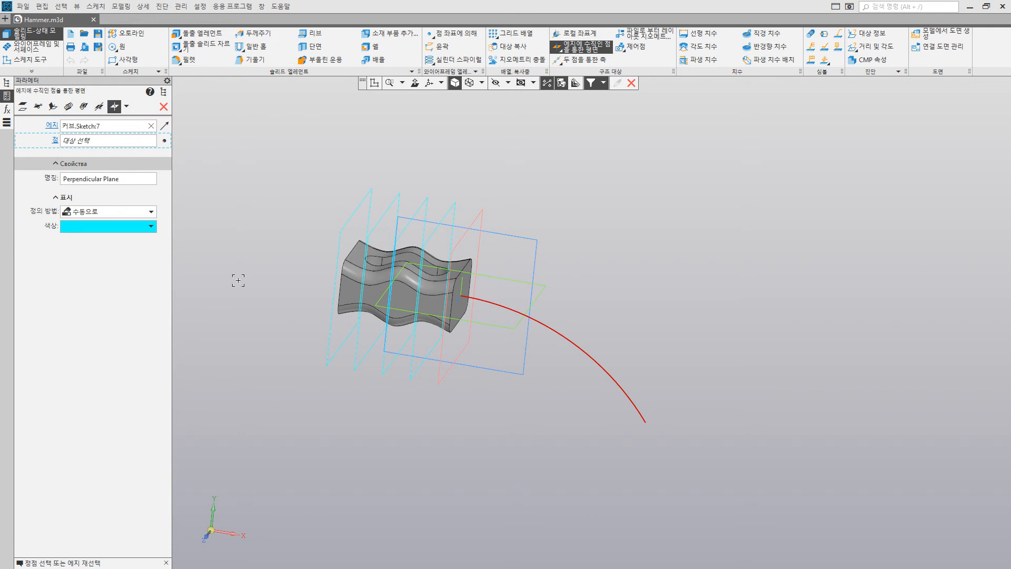
left_click(647, 423)
scroll(653, 423, "up", 2)
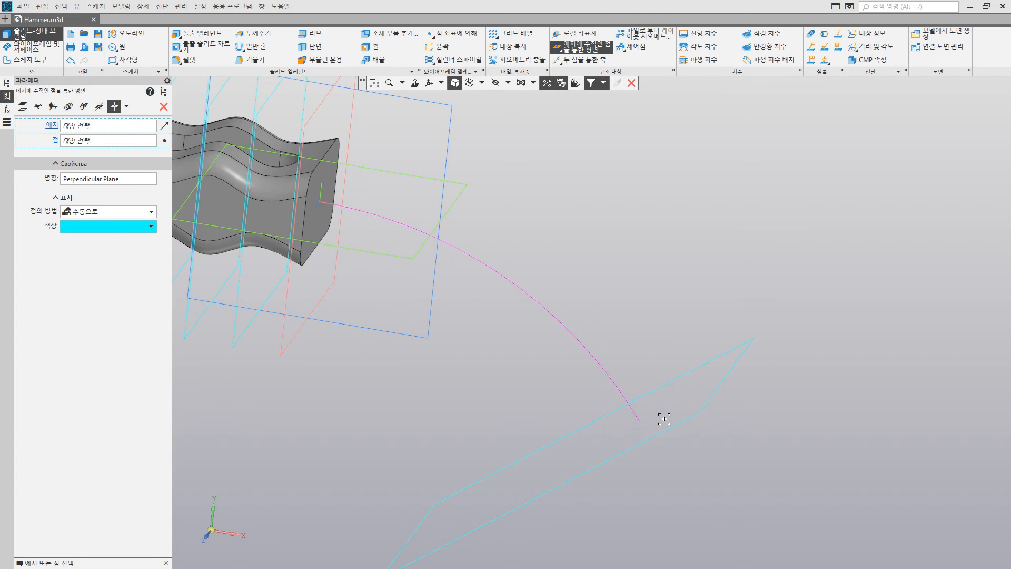
left_click(163, 106)
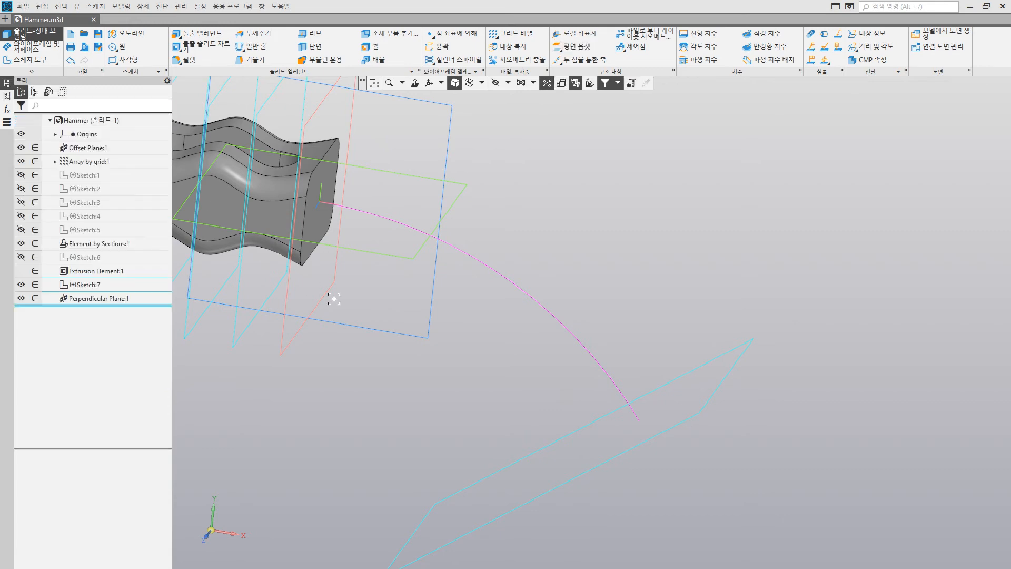
Step: Start a sketch on the perpendicular plane, paste the copied rounded rectangle and merge its centre with the sketch origin
left_click(740, 364)
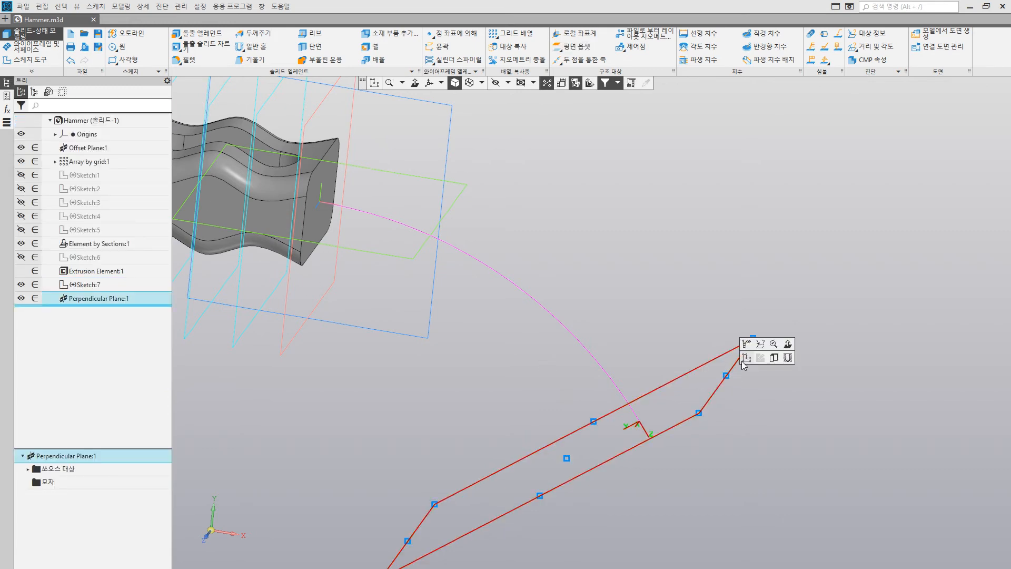
left_click(742, 360)
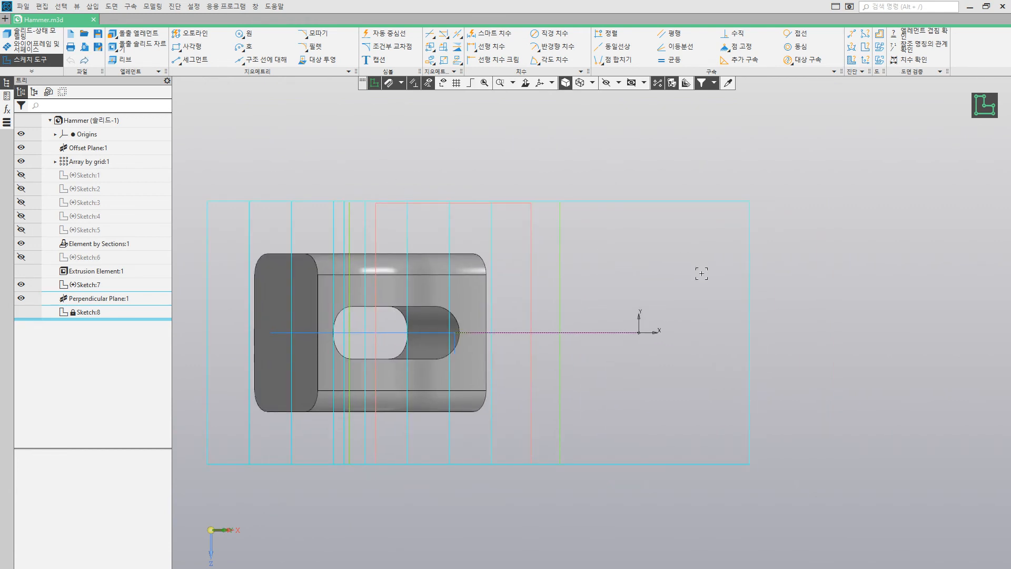
key("ctrl+v")
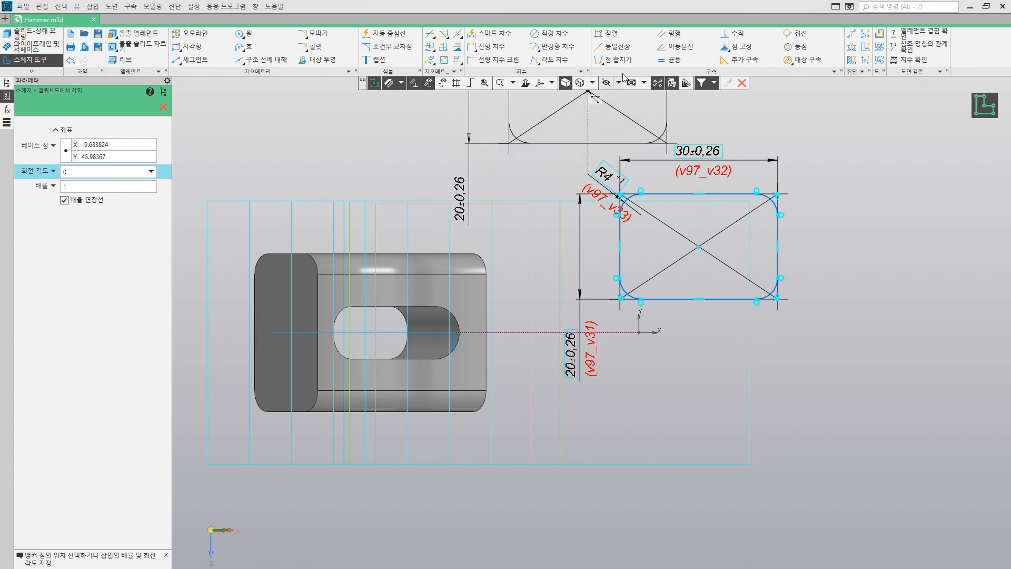
left_click(615, 59)
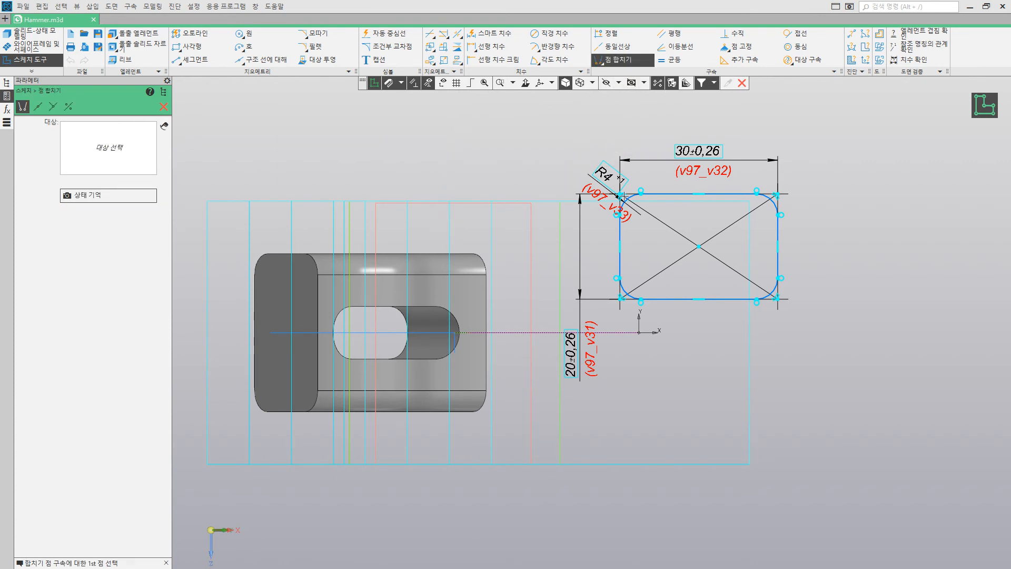
left_click(699, 246)
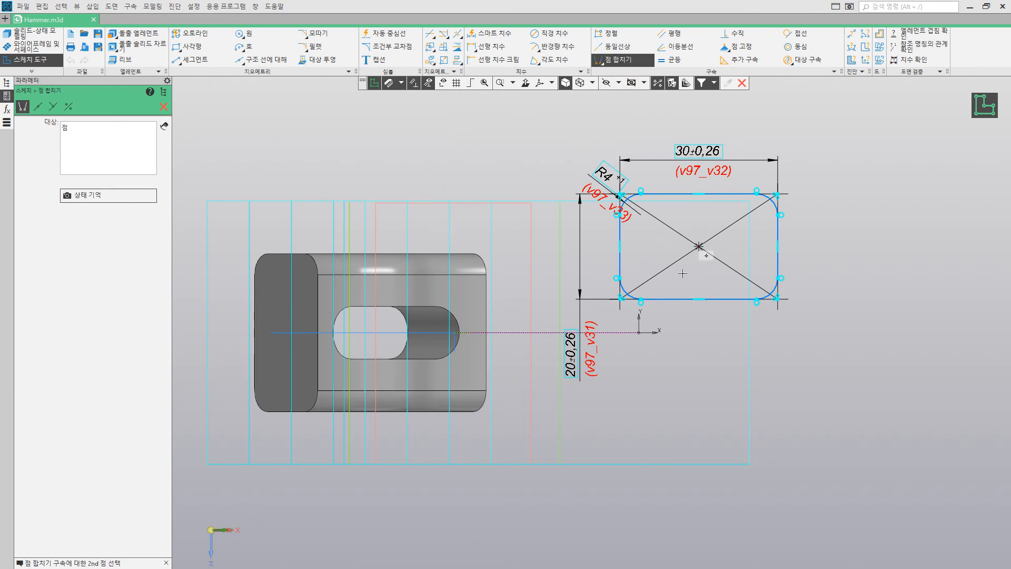
left_click(639, 332)
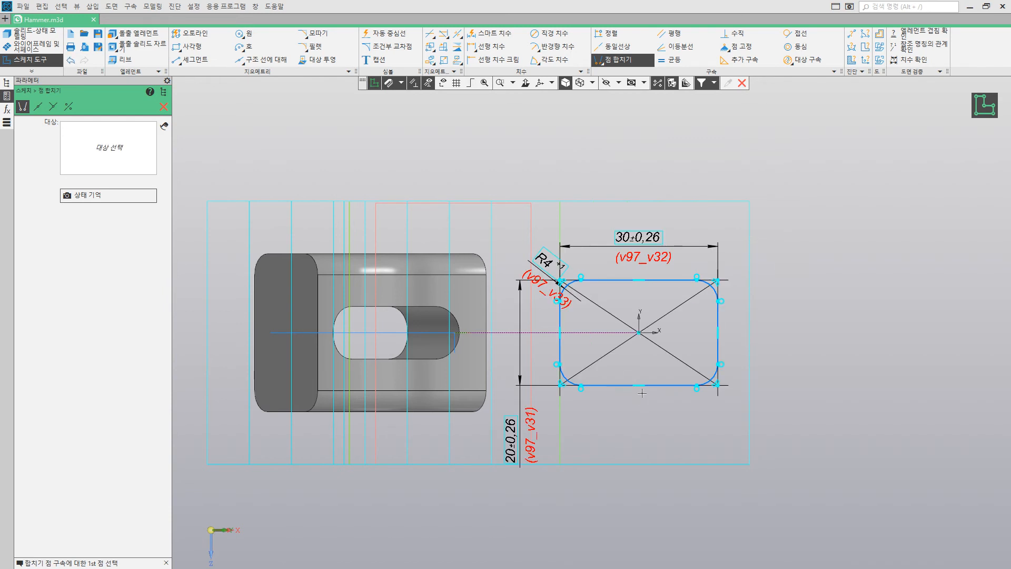
left_click(164, 107)
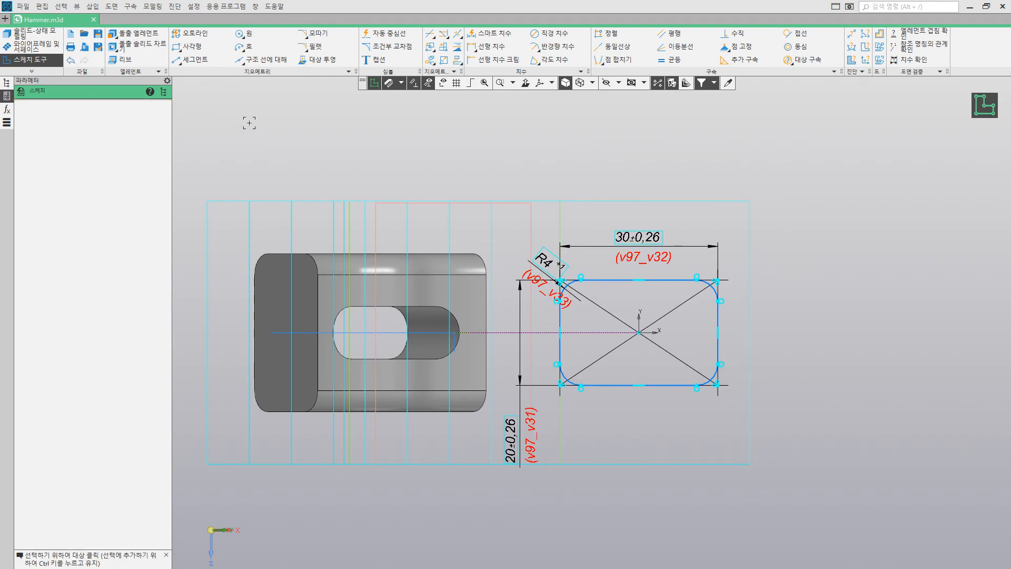
Step: Set the pasted rectangle's corner radius to 0.2 mm, width to 1 mm and height to 25 mm, and finish the sketch
double_click(547, 256)
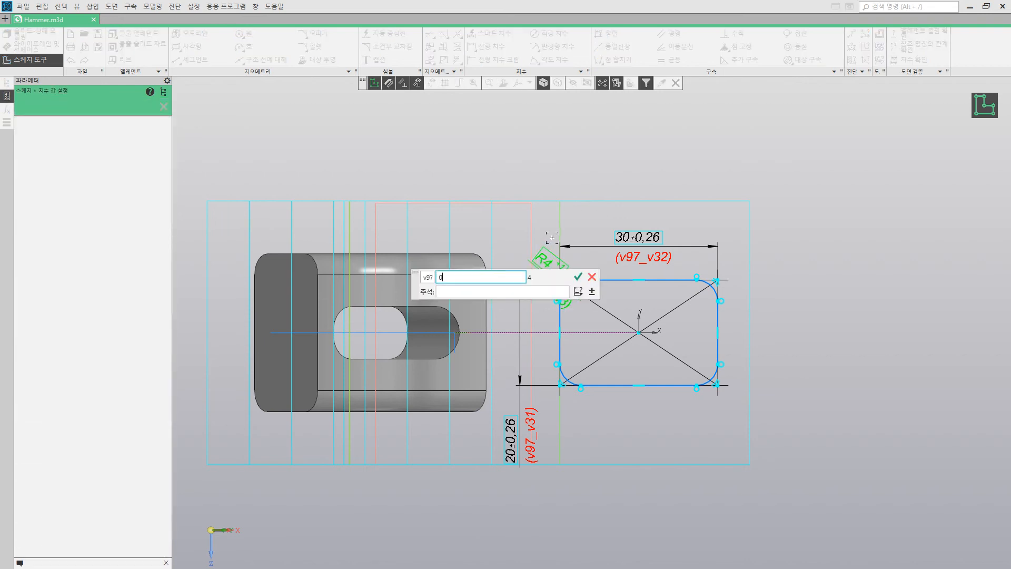
type("0.2")
key("Return")
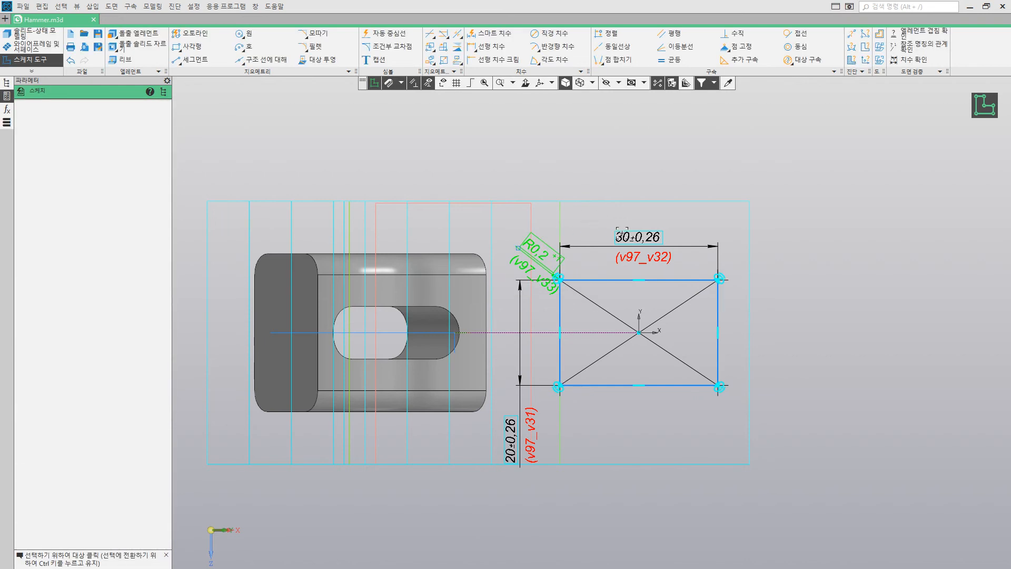
double_click(639, 237)
type("1")
key("Return")
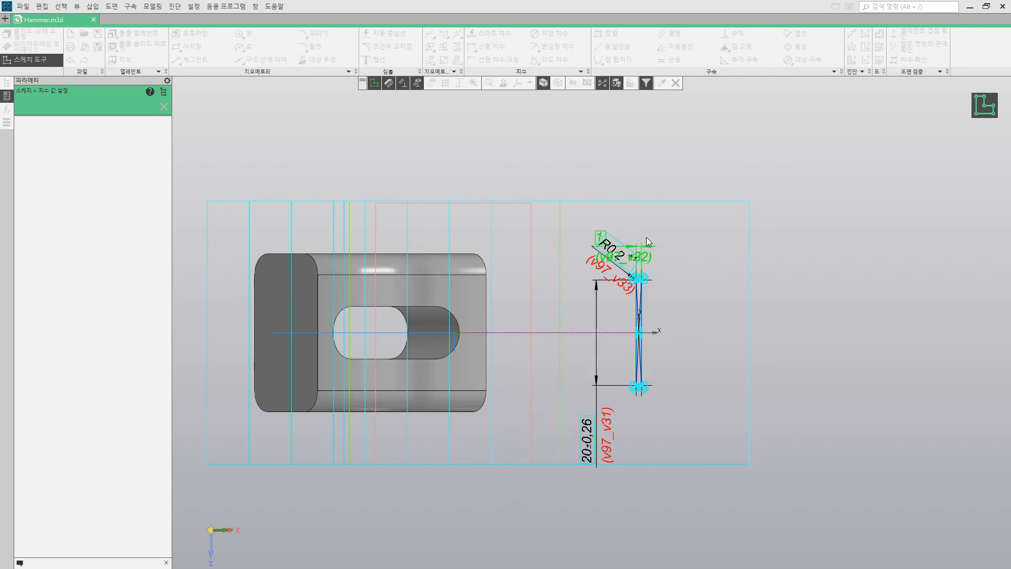
double_click(589, 444)
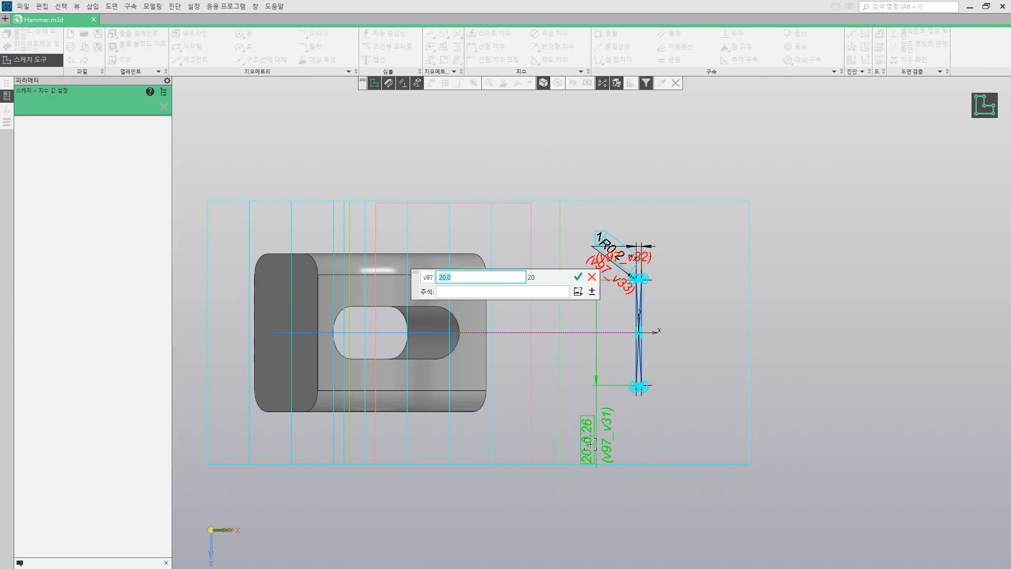
type("25")
key("Return")
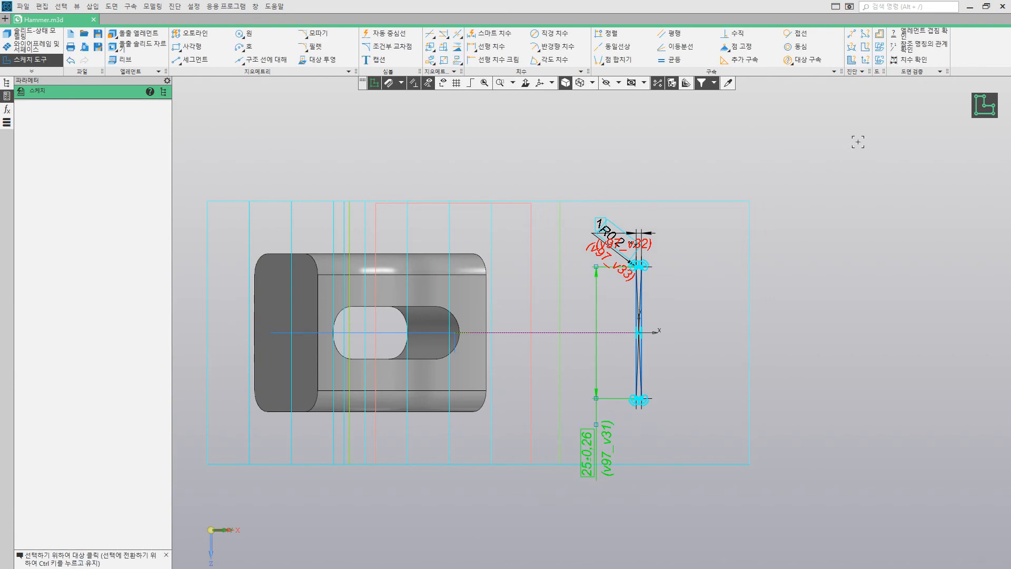
left_click(976, 108)
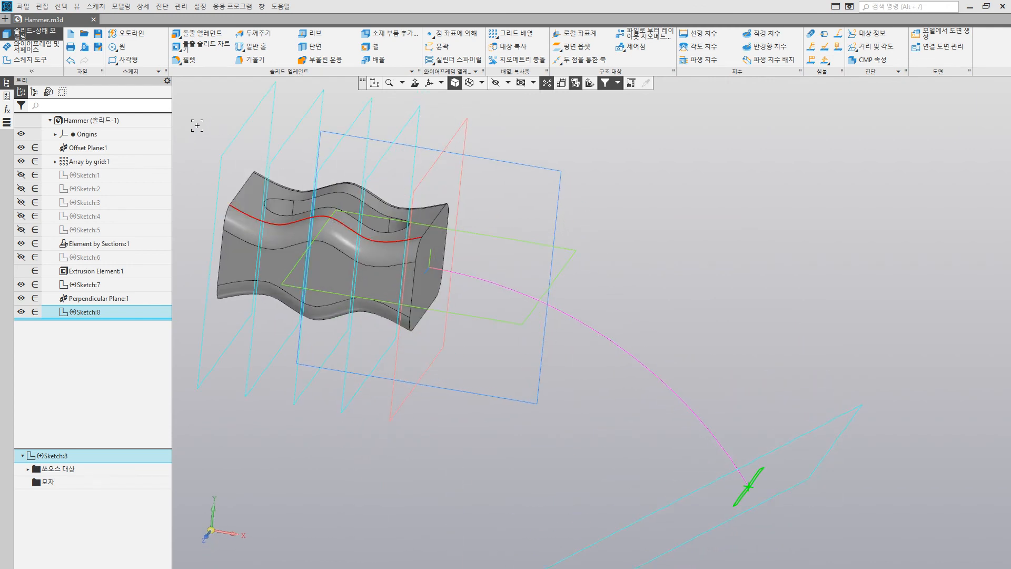
Step: Start a loft element with the thin rectangle sketch at the arc's free end selected
left_click(199, 37)
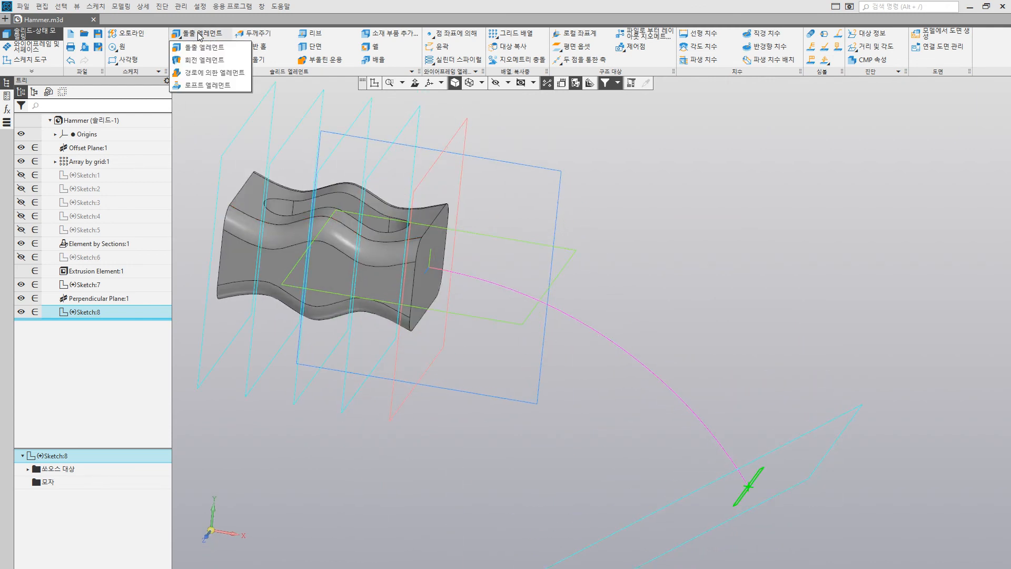
left_click(202, 85)
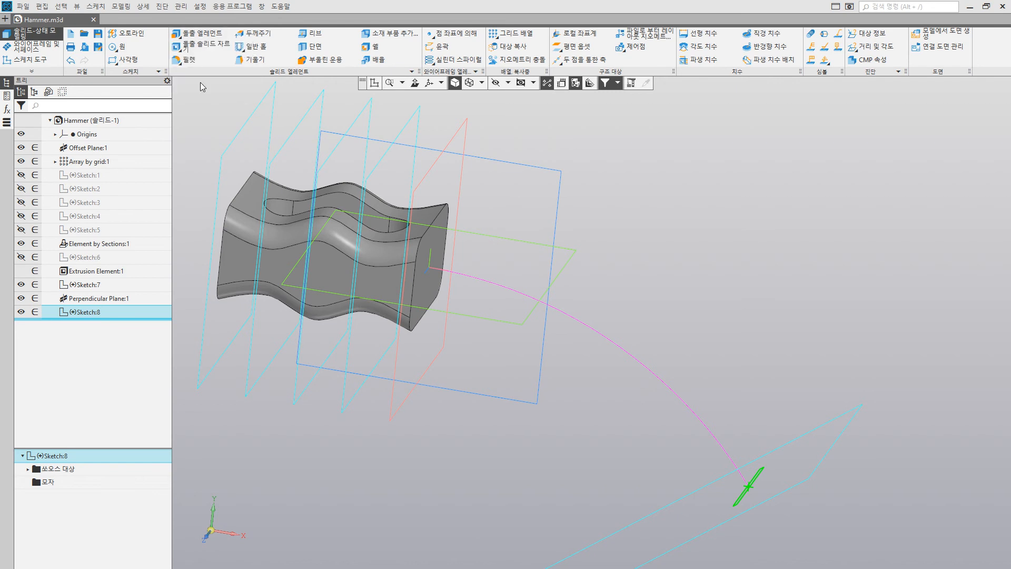
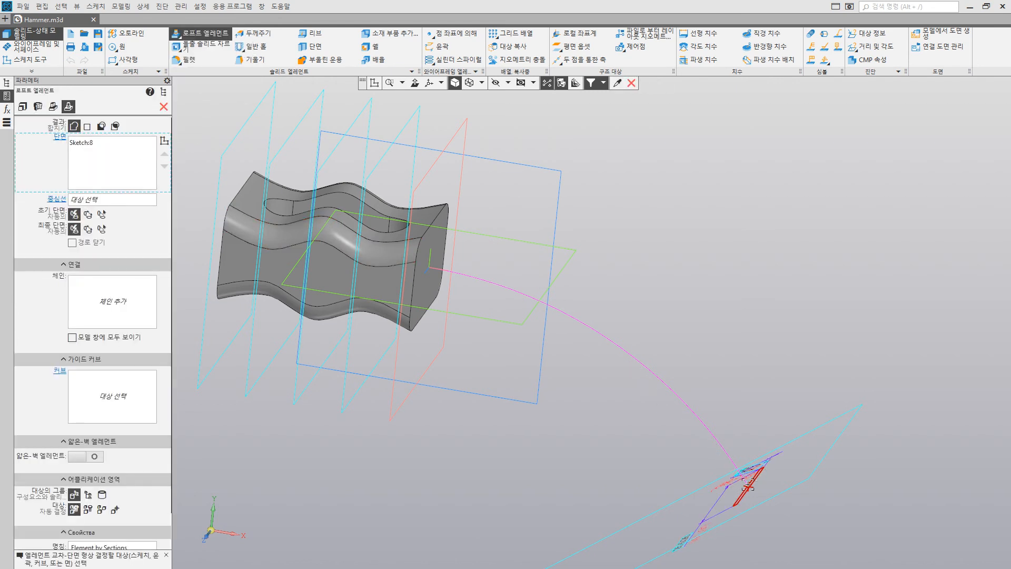
Step: Add the slotted body's facing end face as the second section, use the arc as the centreline, and finish the loft
left_click(424, 296)
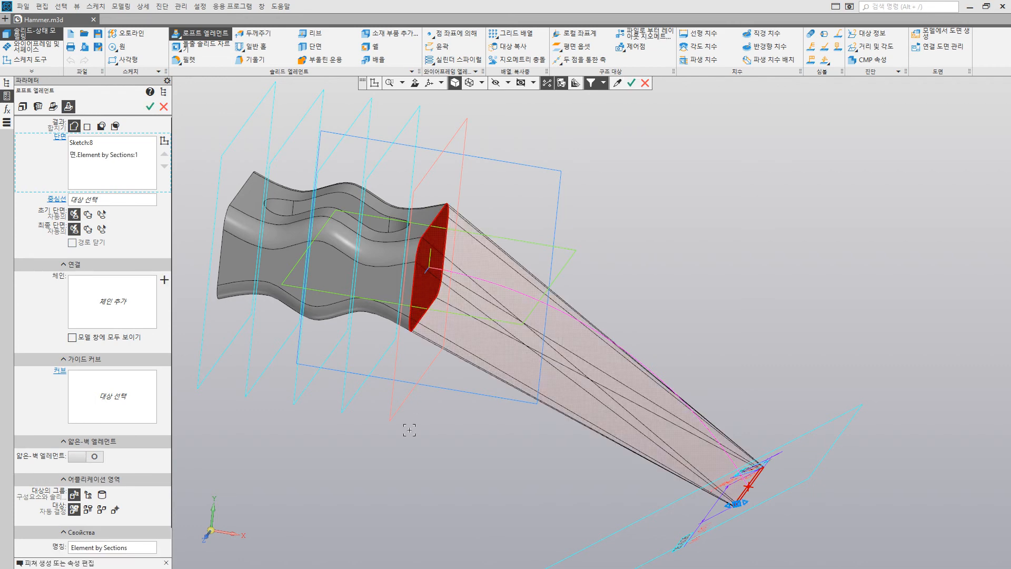
middle_click_drag(425, 424, 436, 415)
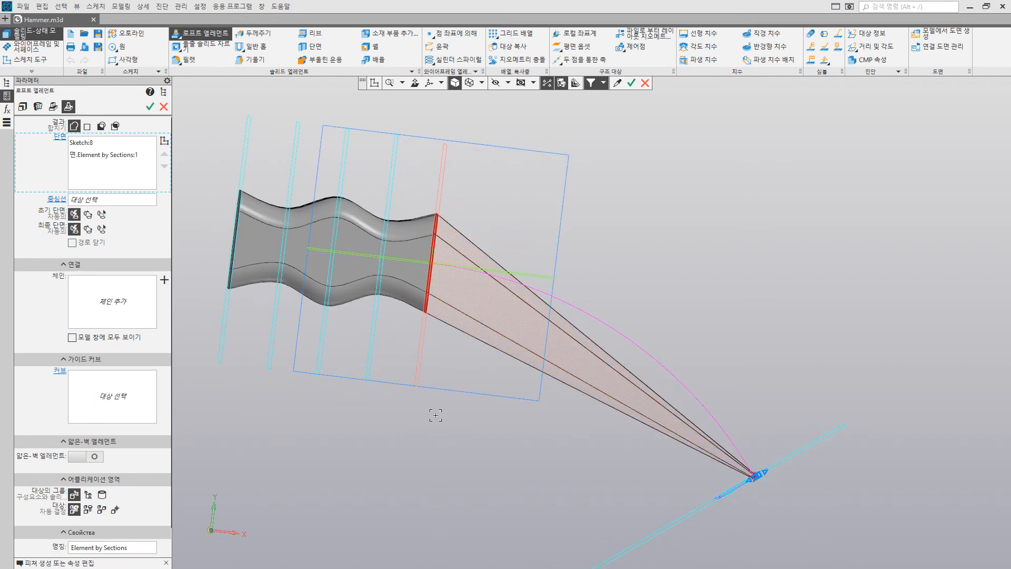
left_click(108, 202)
left_click(583, 310)
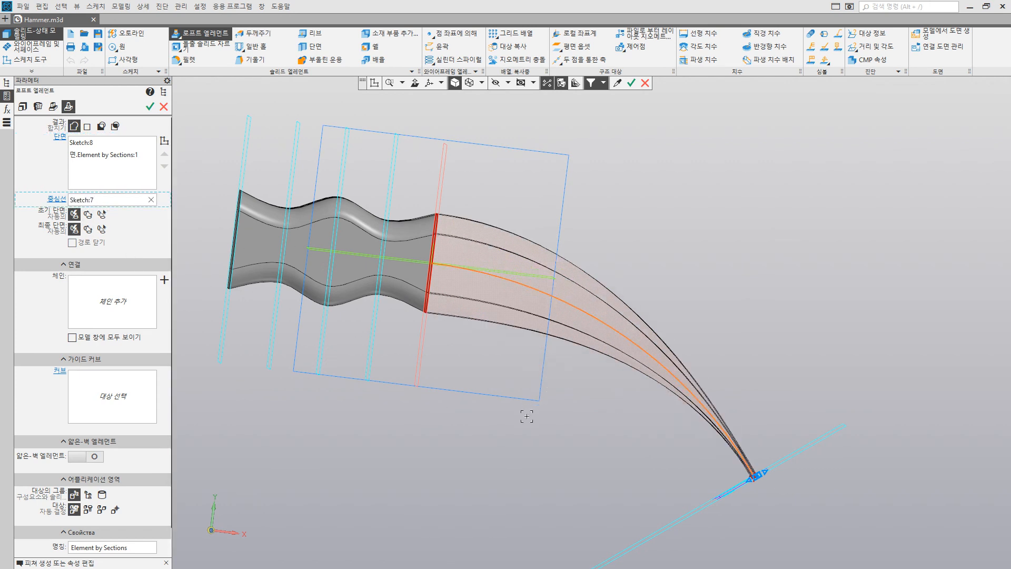
middle_click_drag(527, 414, 515, 415)
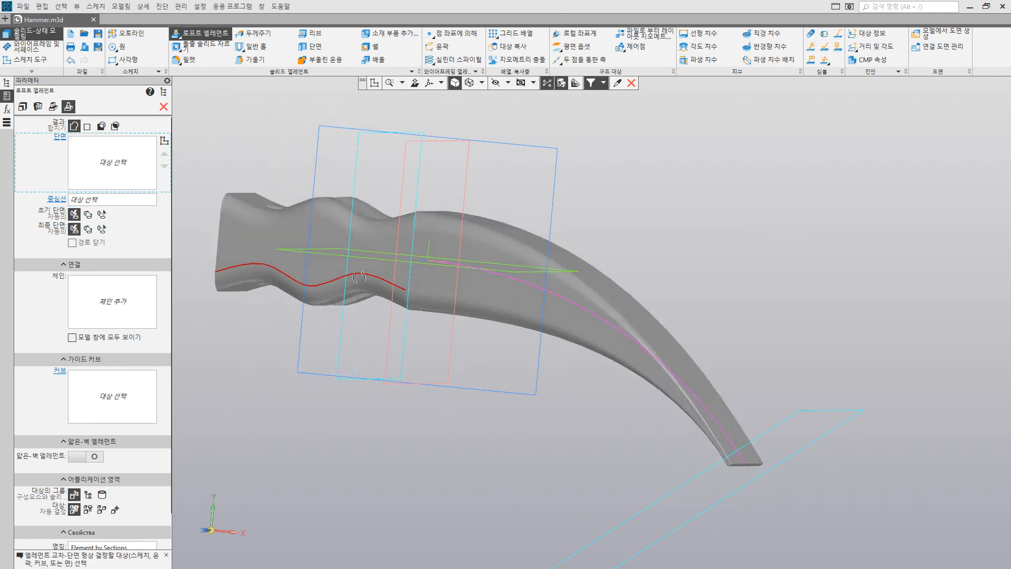
middle_click_drag(322, 279, 340, 308)
scroll(559, 284, "down", 1)
scroll(560, 284, "down", 1)
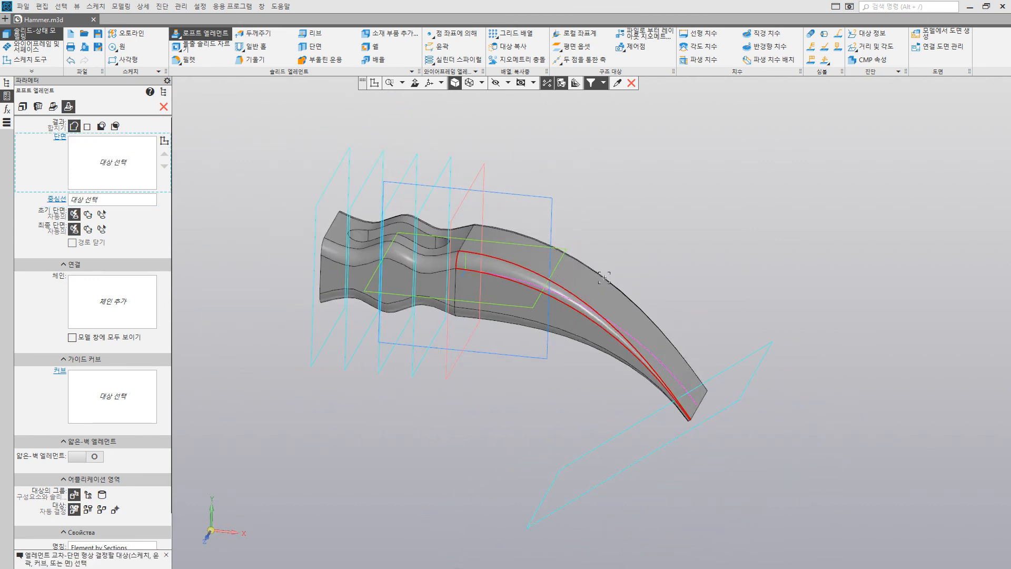
left_click(164, 108)
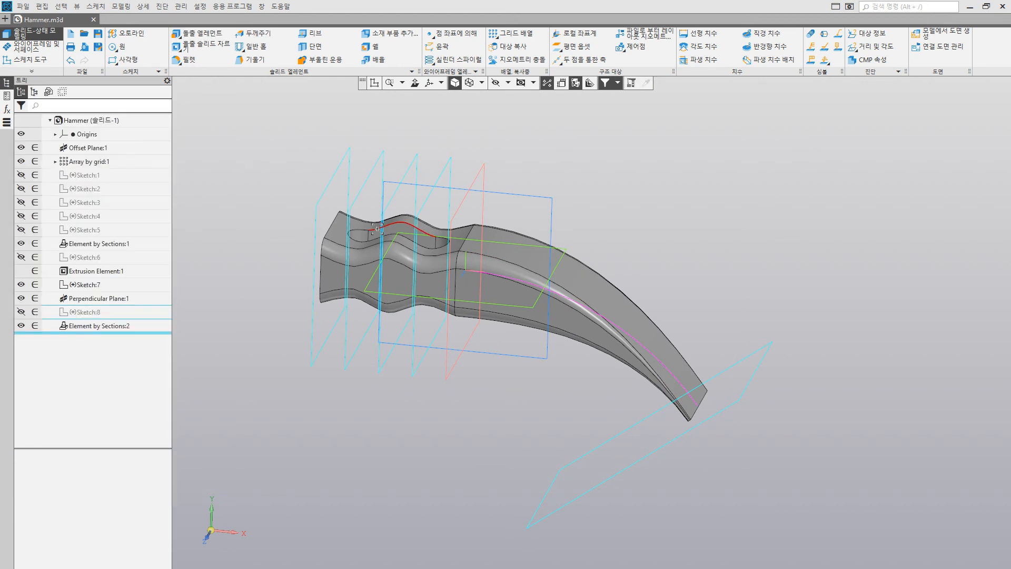
Step: Create an offset plane 40 mm outward from the slotted body's flat end face, opposite the curved loft
middle_click_drag(343, 197, 443, 220, "shift")
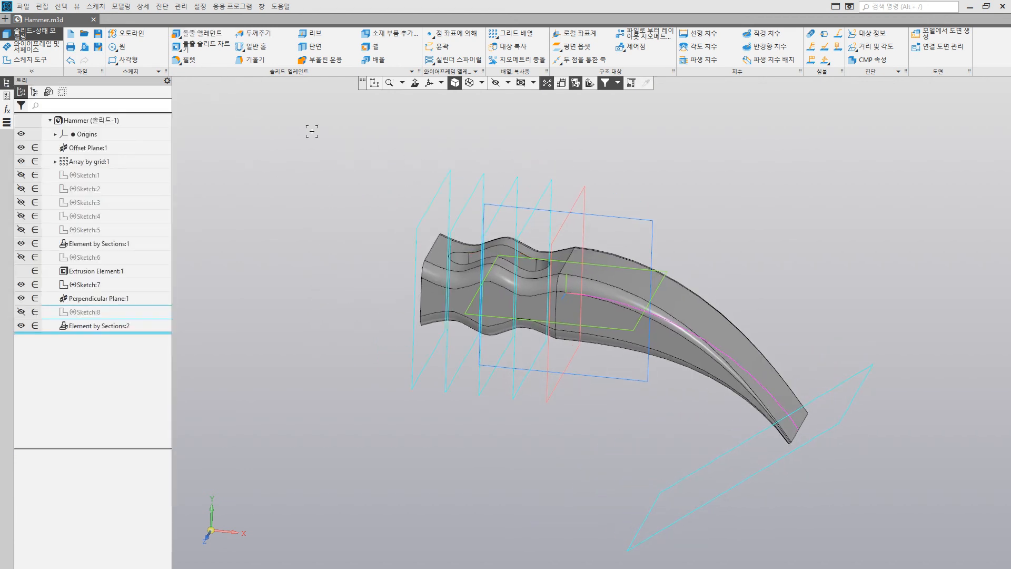
left_click(573, 49)
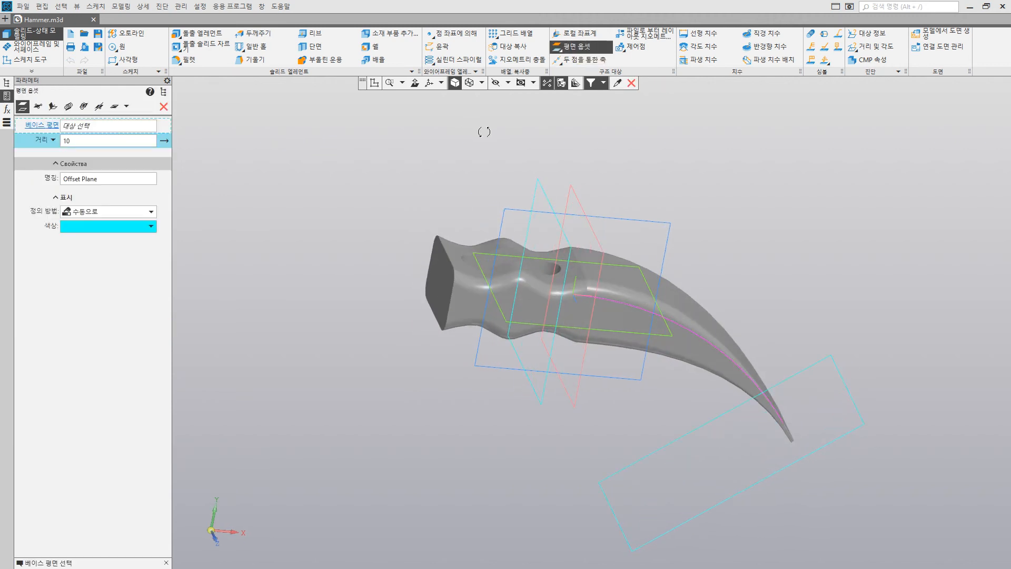
left_click(435, 283)
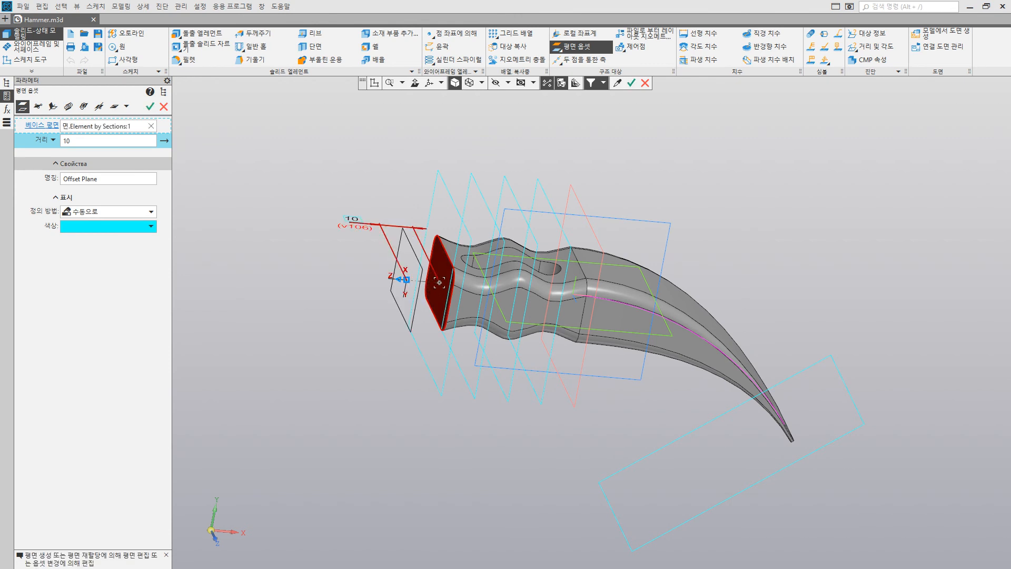
left_click(109, 141)
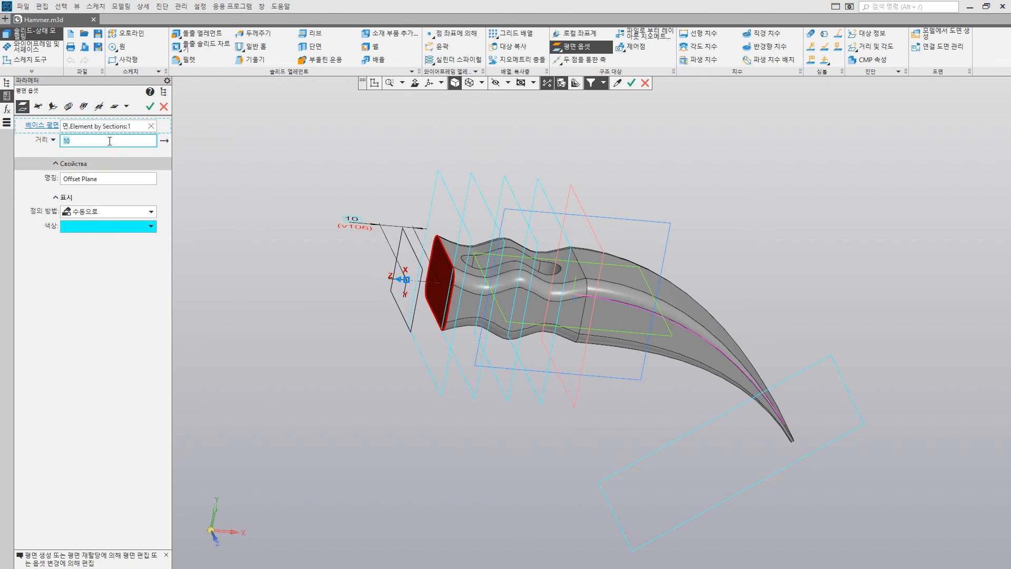
type("40")
key("Return")
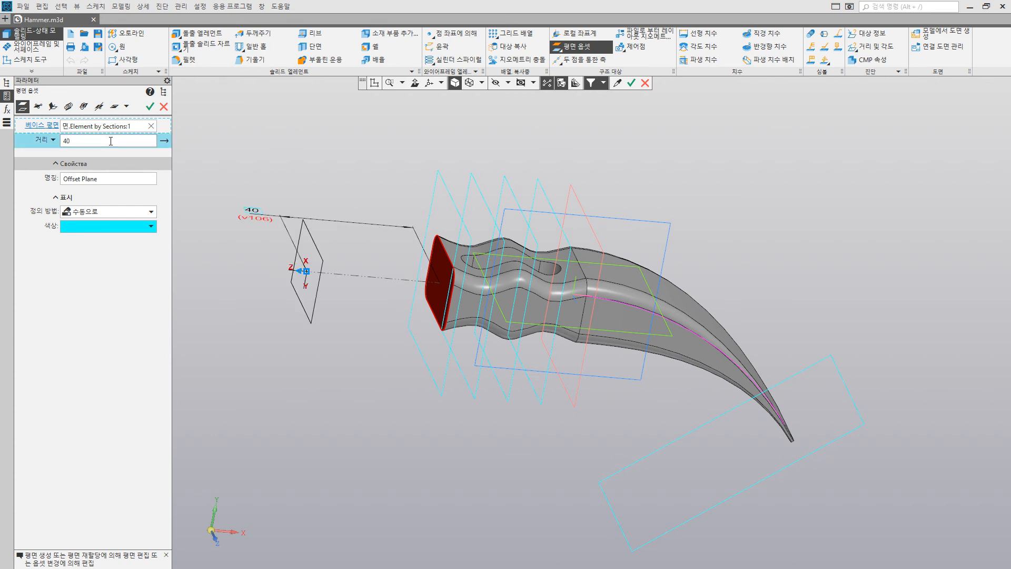
left_click(150, 108)
left_click(314, 240)
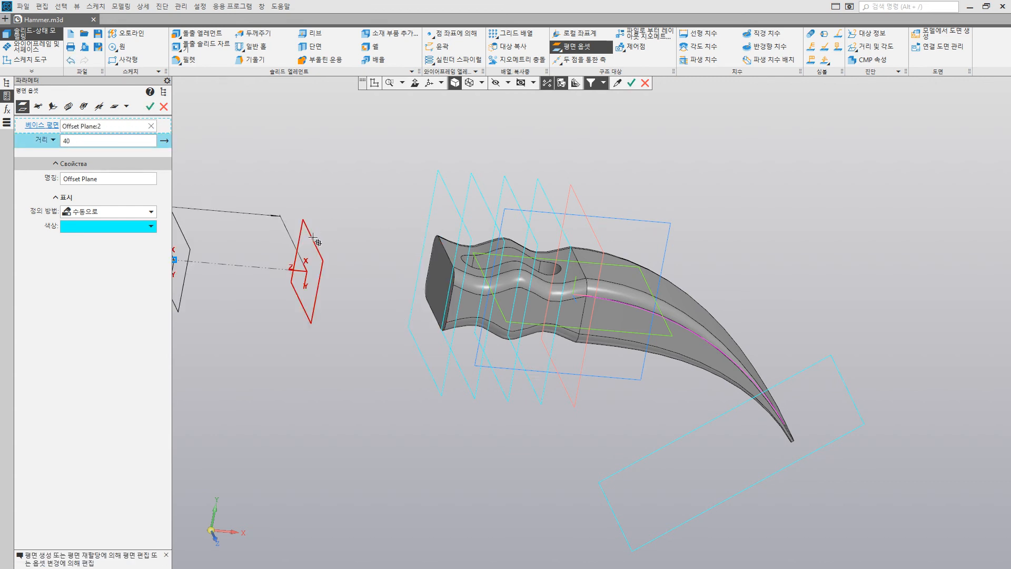
left_click(164, 109)
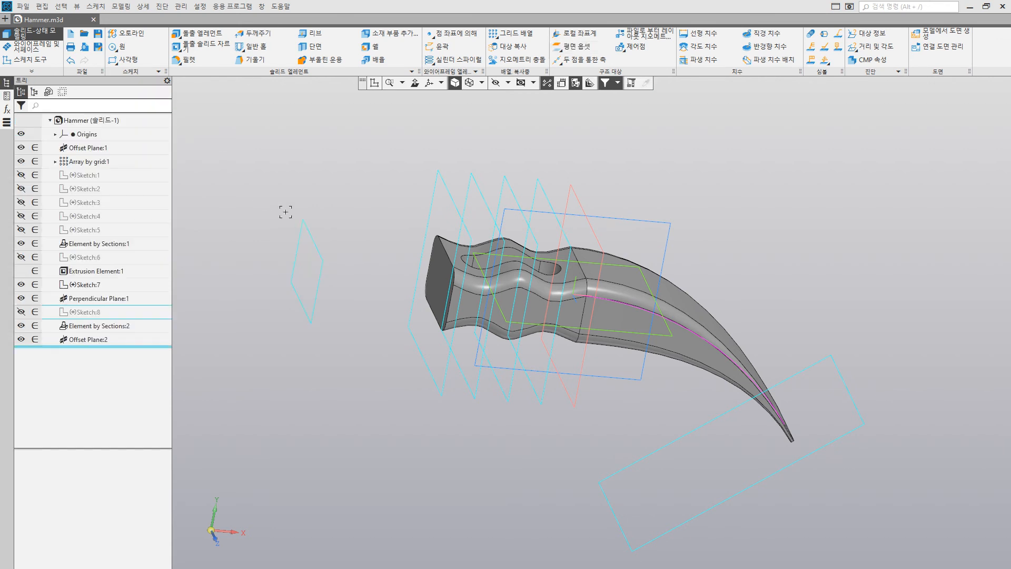
Step: Start a sketch on the new offset plane, paste the copied rounded rectangle and merge its centre with the sketch origin
left_click(312, 240)
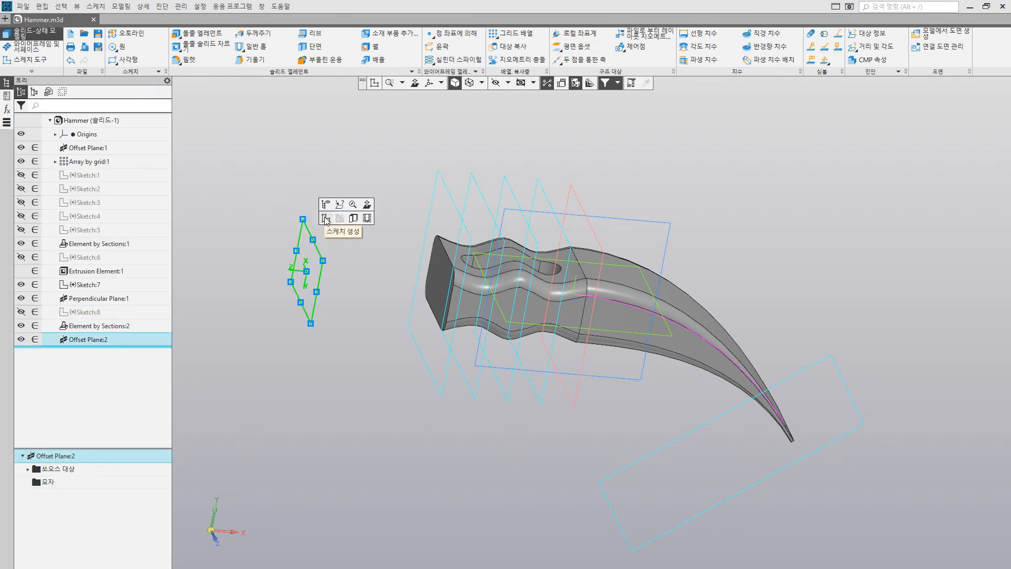
left_click(326, 219)
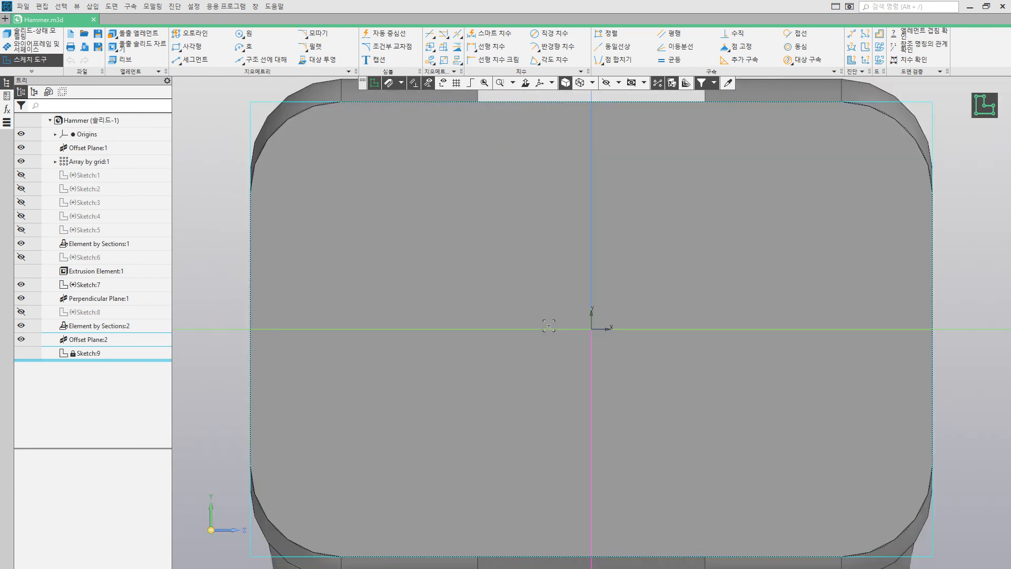
scroll(565, 323, "down", 2)
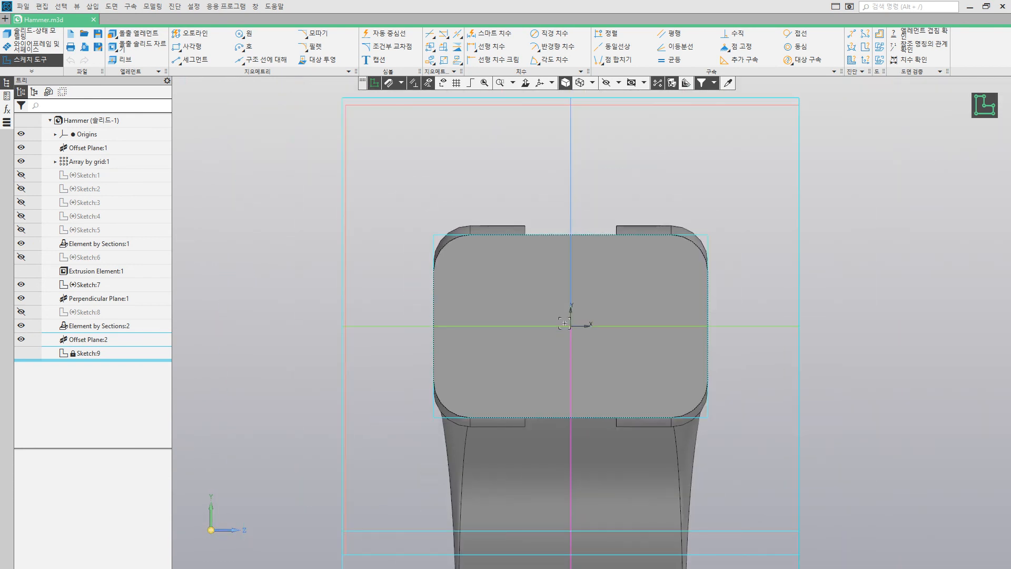
key("ctrl+v")
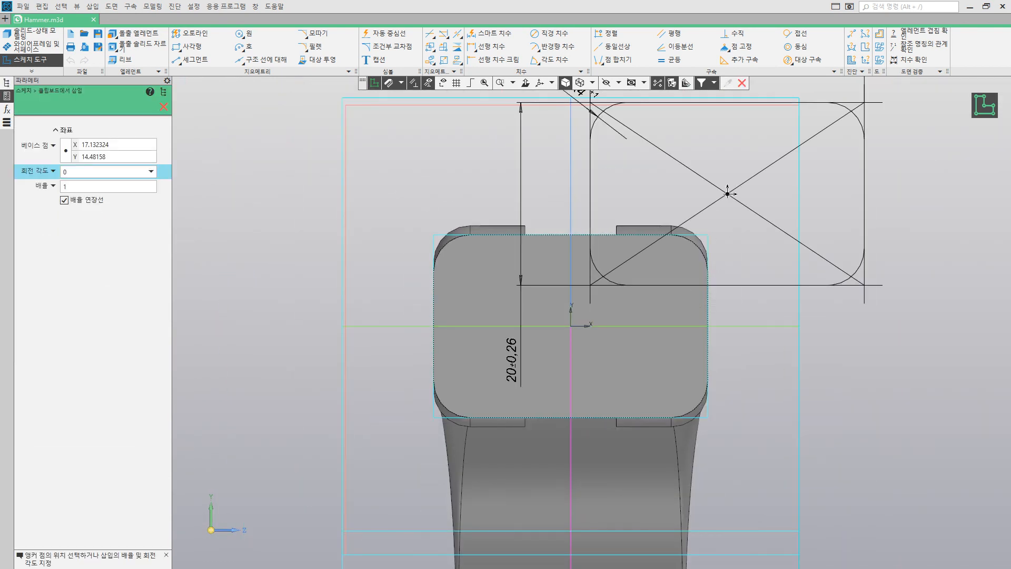
left_click(727, 194)
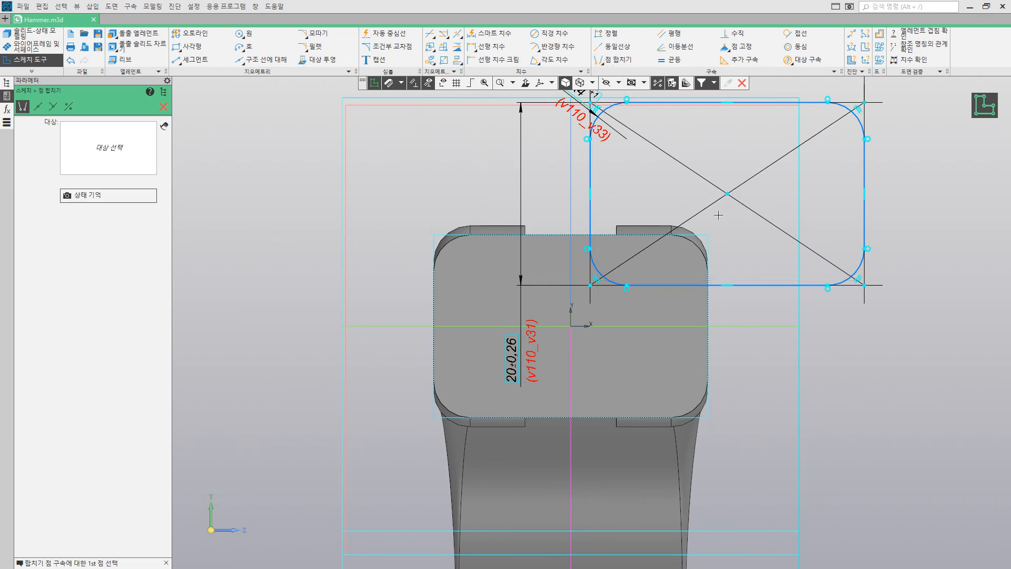
left_click(727, 195)
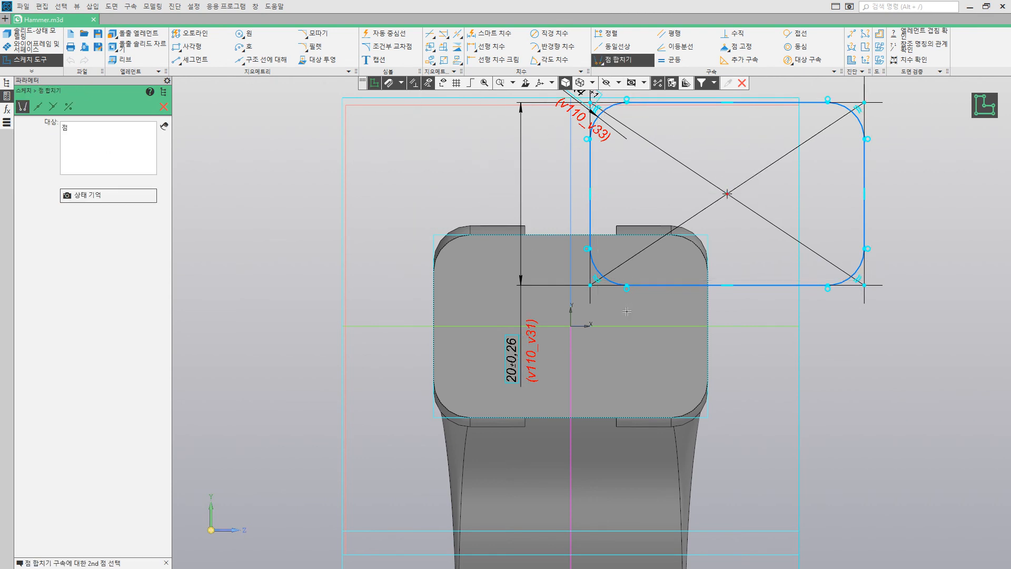
left_click(571, 326)
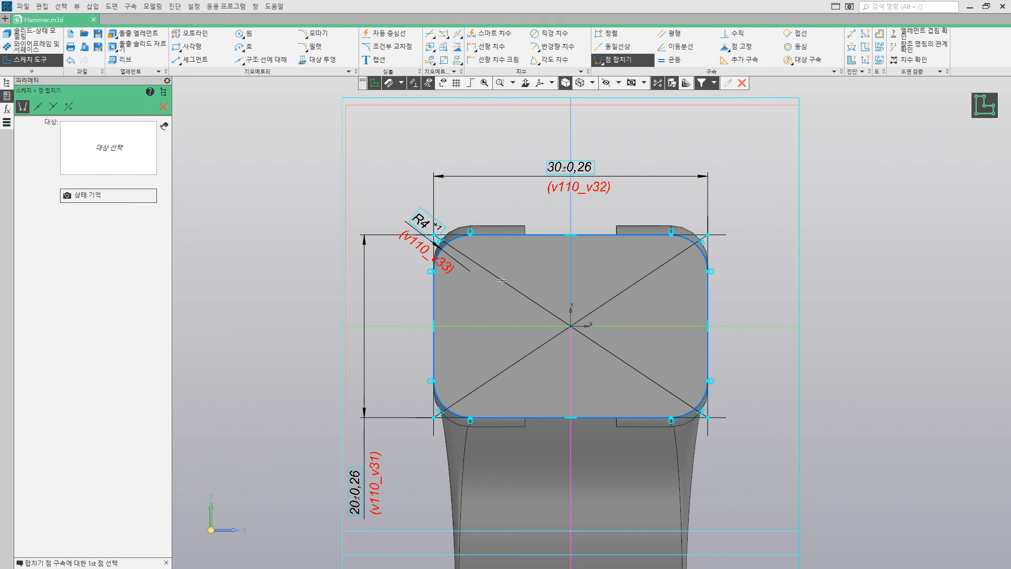
left_click(163, 107)
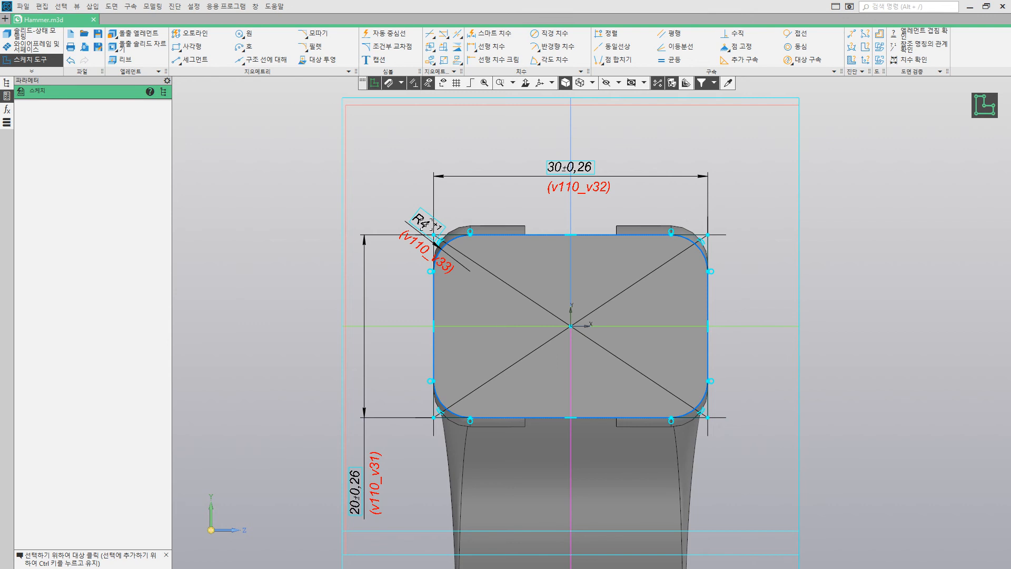
Step: Set the rounded rectangle's corner radius to 8 mm, height to 18 mm and width to 22 mm, and finish the sketch
double_click(425, 223)
type("8")
key("Return")
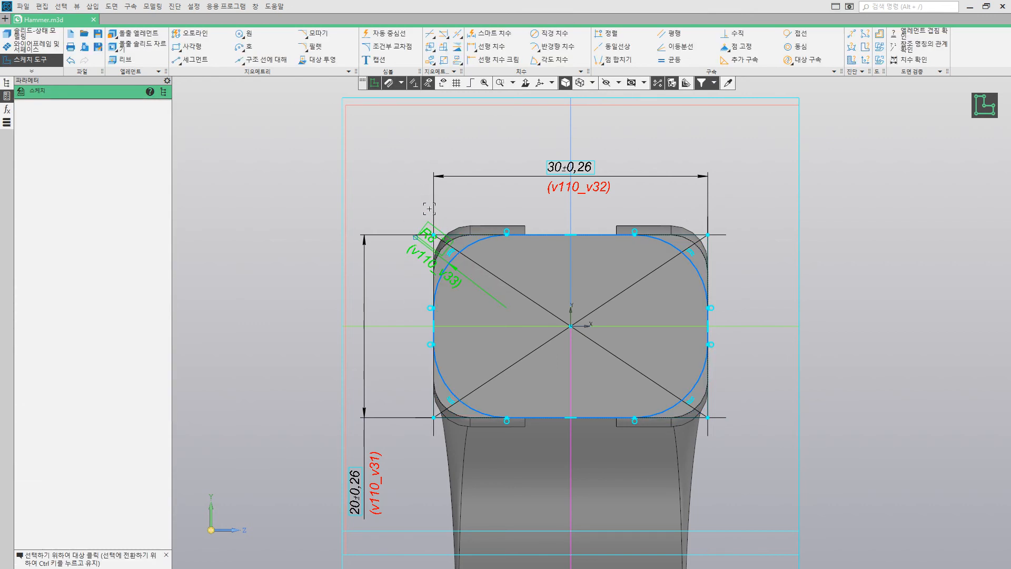
double_click(357, 481)
type("18")
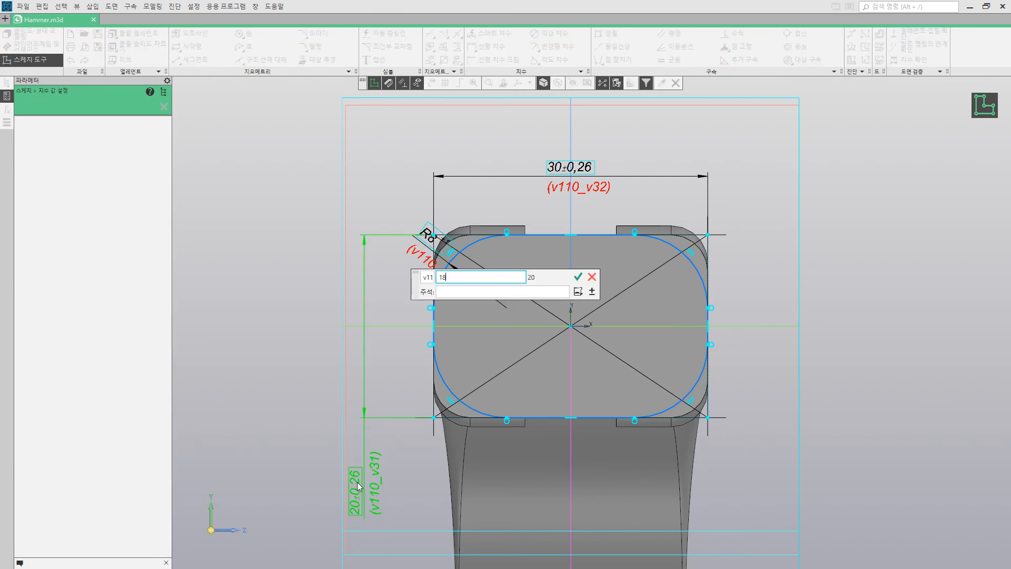
key("Return")
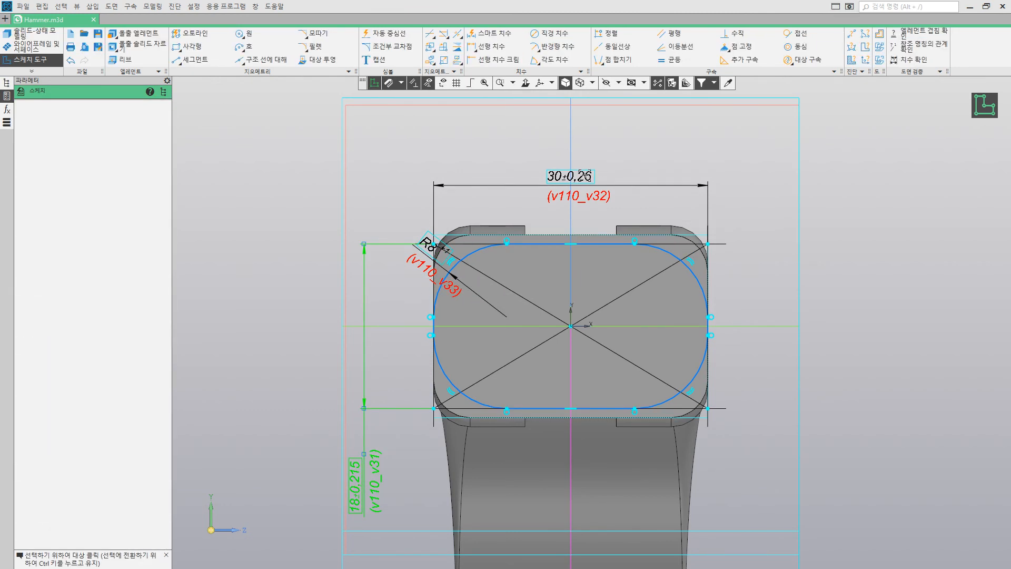
double_click(584, 175)
type("2")
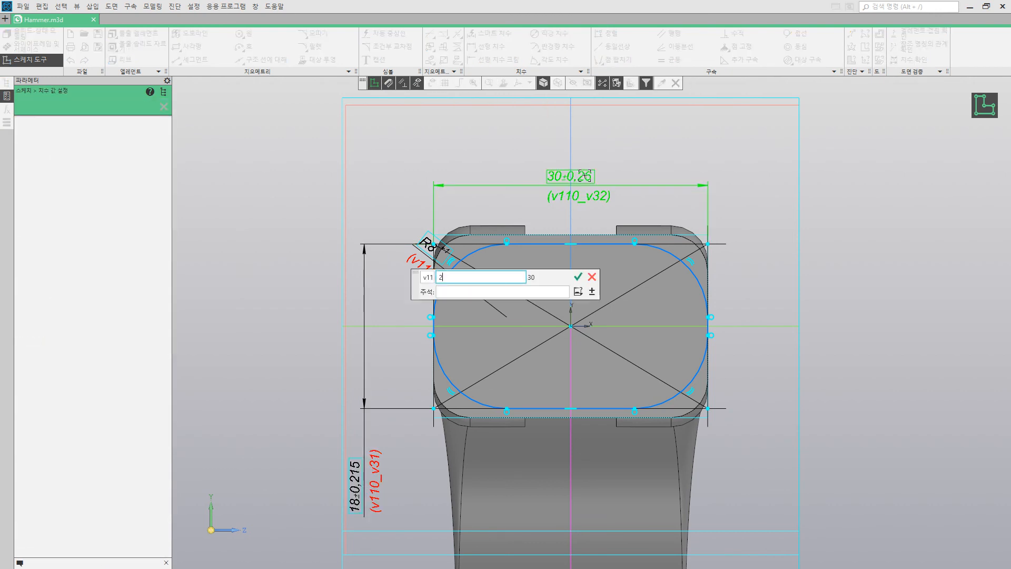
type("2")
key("Return")
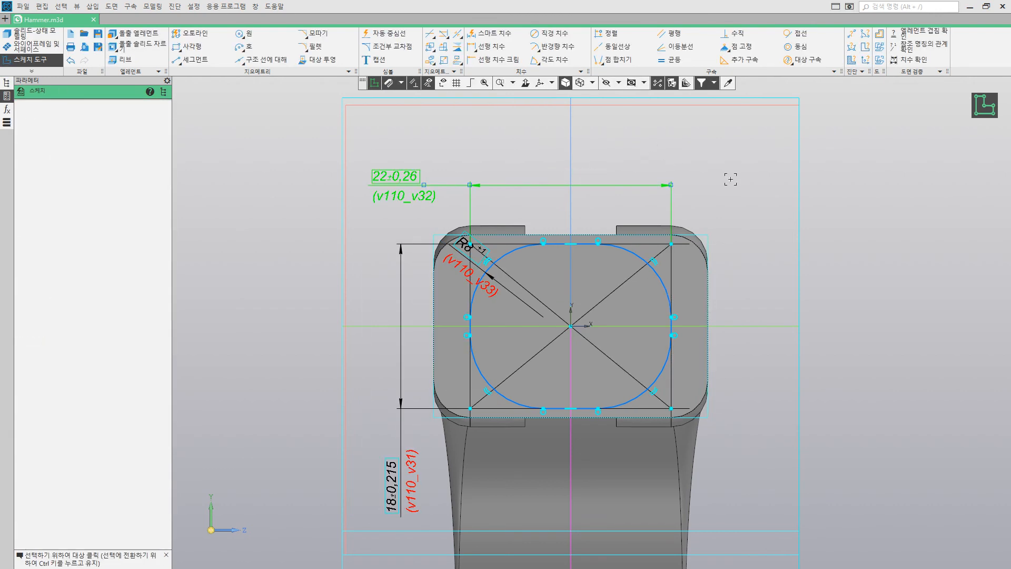
left_click(983, 106)
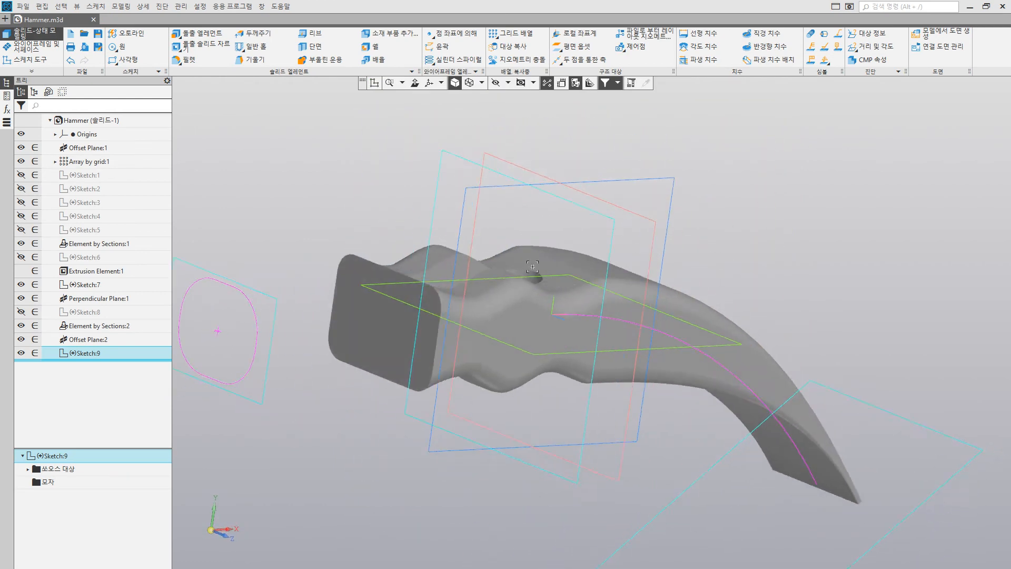
Step: Create a loft element from the 22 by 18 mm rounded rectangle sketch to the slotted body's flat end face
left_click(202, 33)
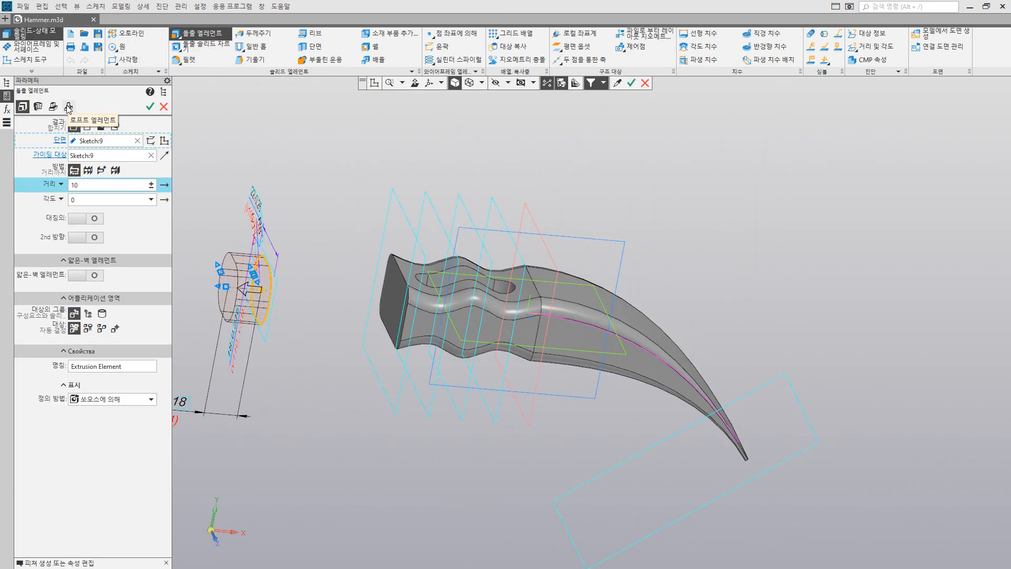
left_click(69, 107)
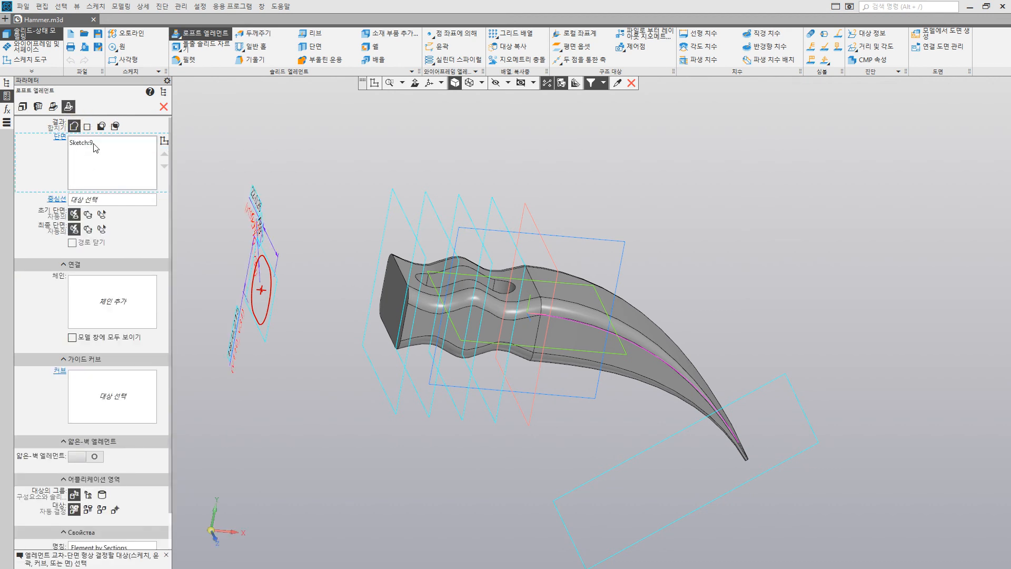
left_click(391, 302)
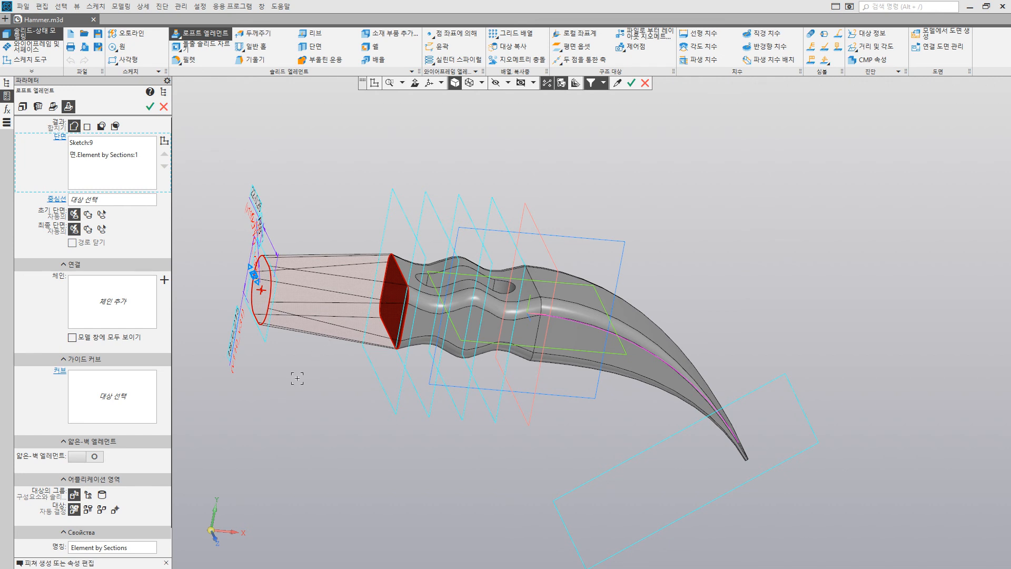
left_click(148, 108)
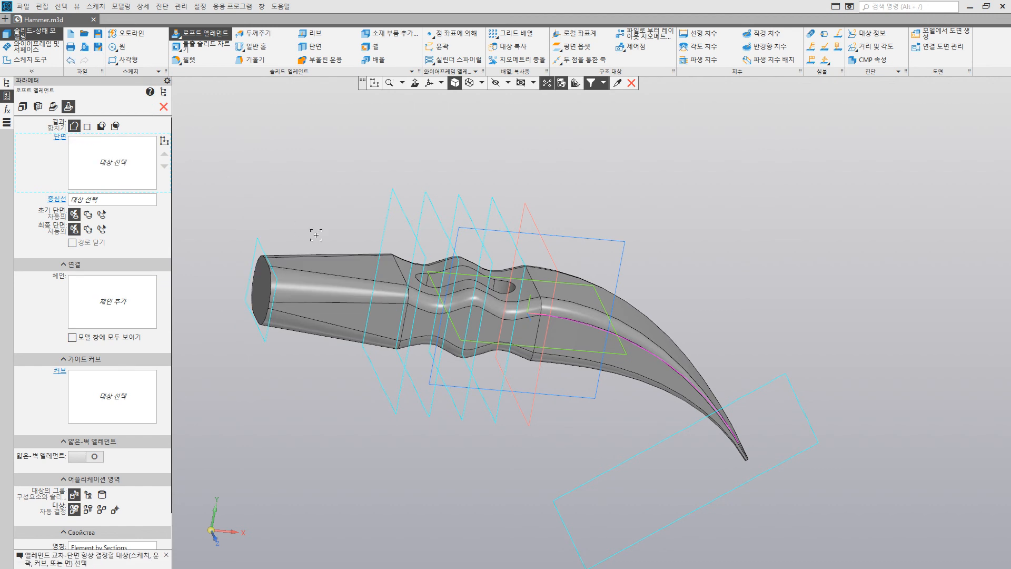
middle_click_drag(316, 233, 406, 230, "shift")
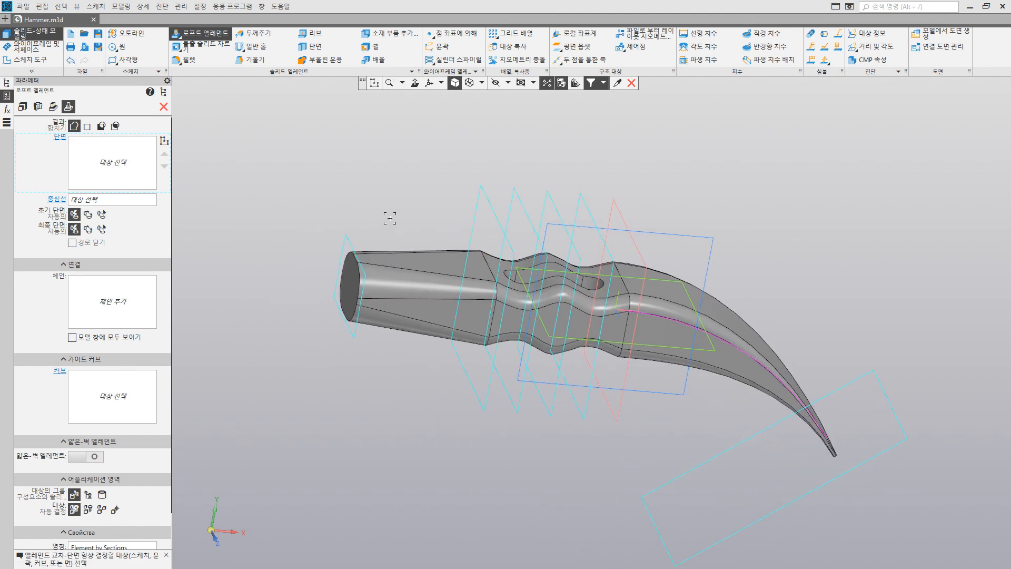
left_click(164, 107)
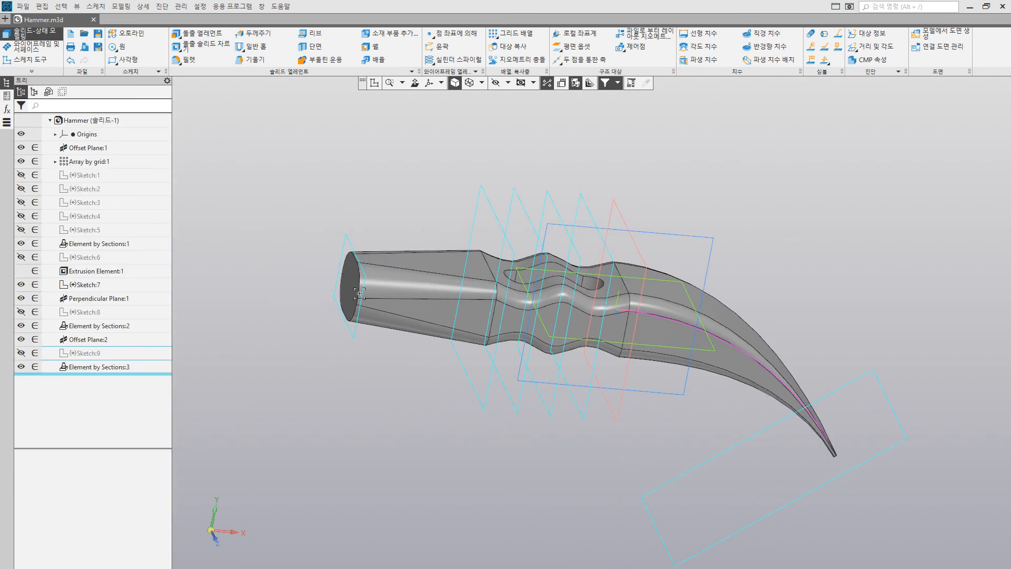
Step: Start a sketch on the tapered loft's flat end face and draw a circle about 14 mm in diameter centred on the origin
middle_click_drag(302, 298, 368, 305)
left_click(423, 314)
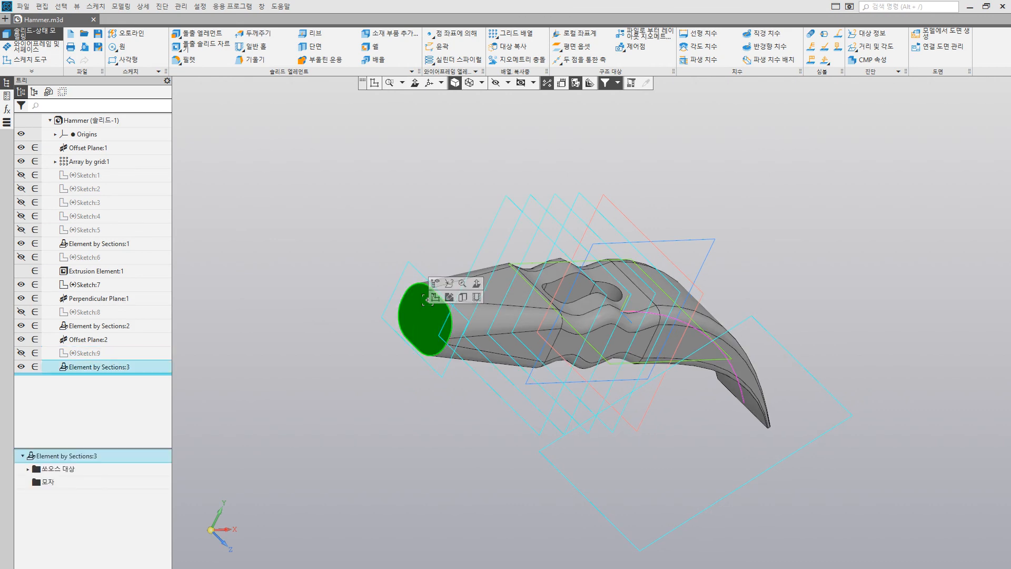
left_click(435, 297)
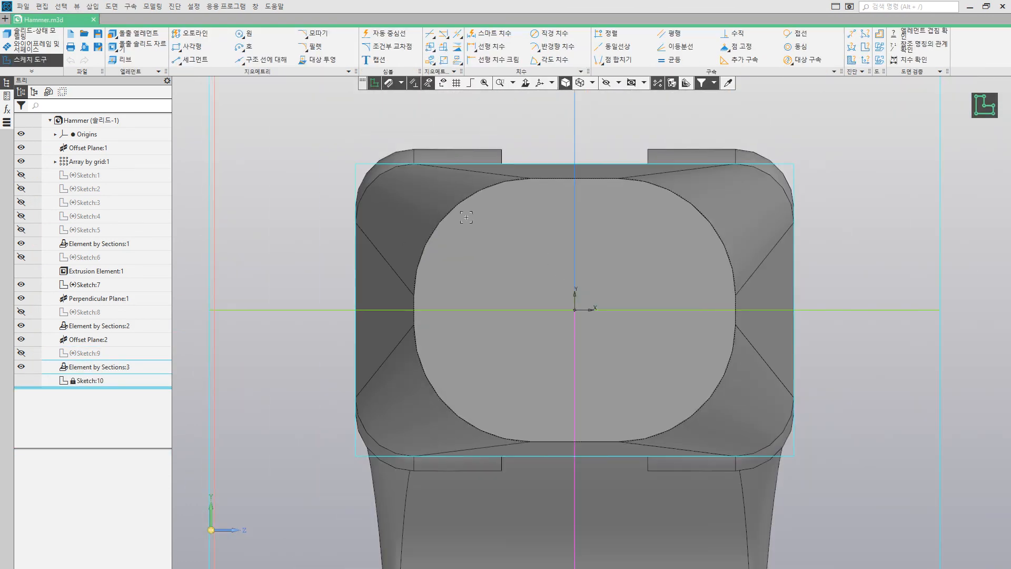
left_click(242, 33)
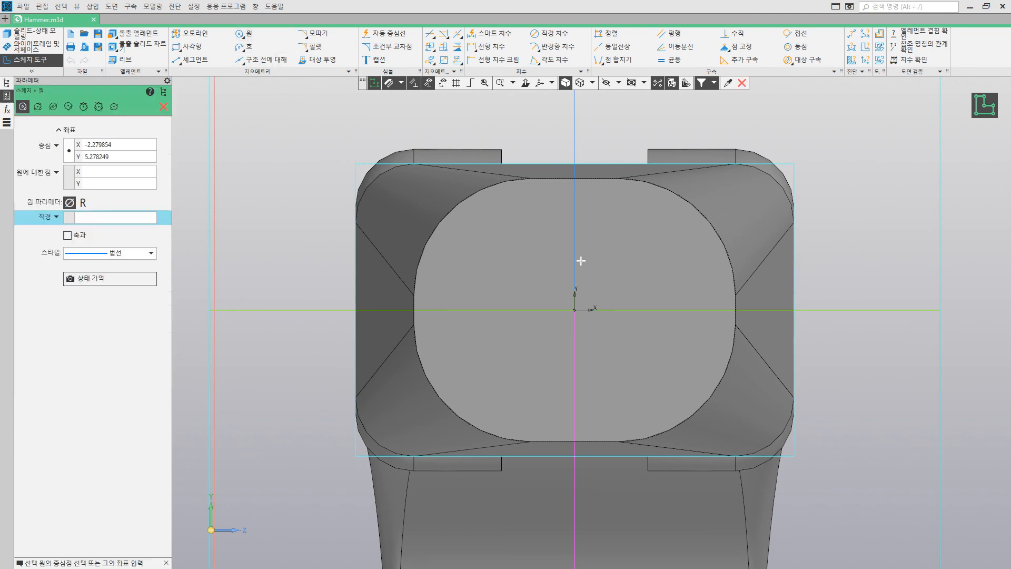
left_click(575, 309)
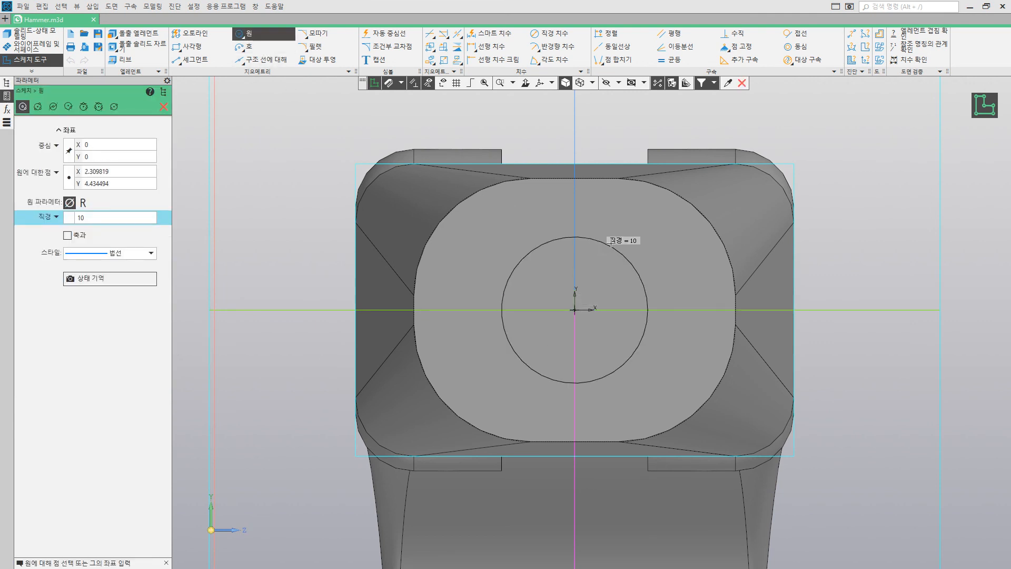
left_click(627, 229)
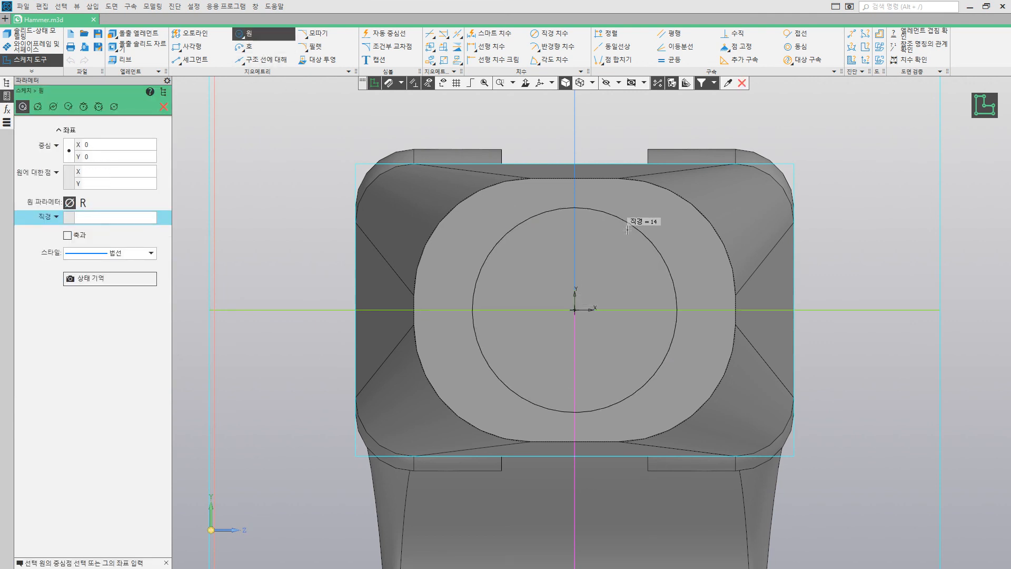
Step: Dimension the circle's diameter as 30 mm and finish the sketch
left_click(493, 33)
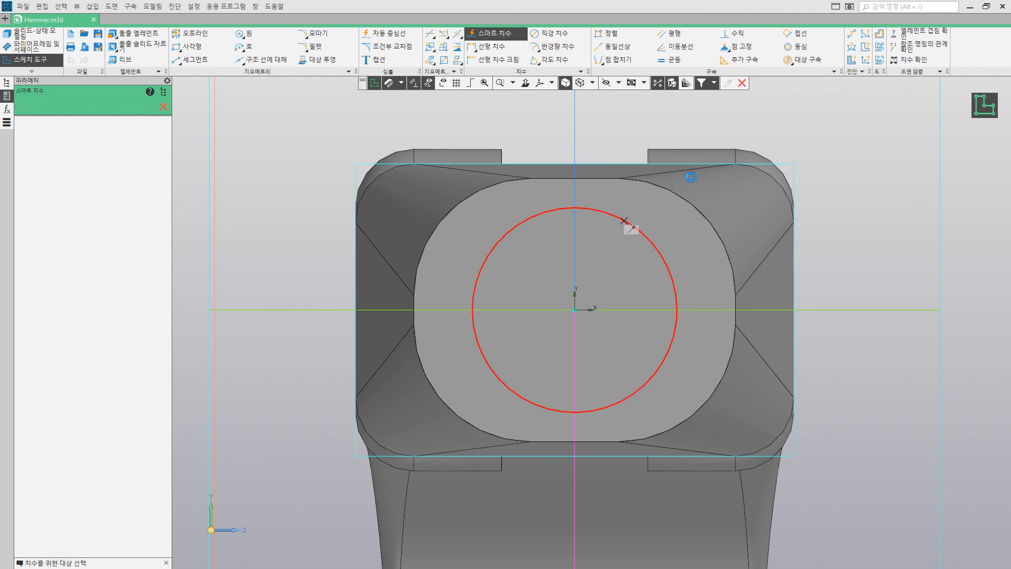
left_click(629, 220)
left_click(728, 175)
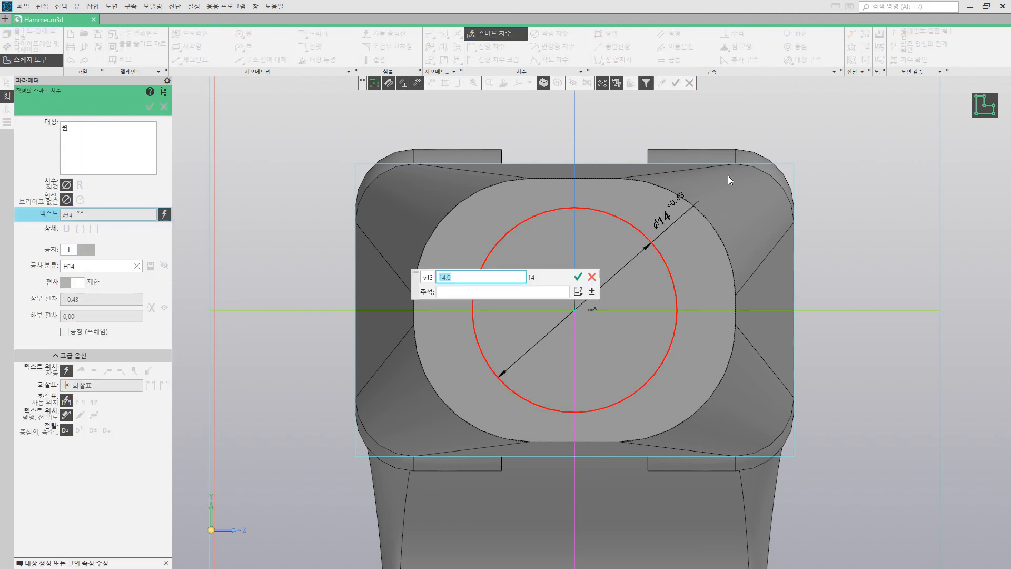
type("30")
key("Return")
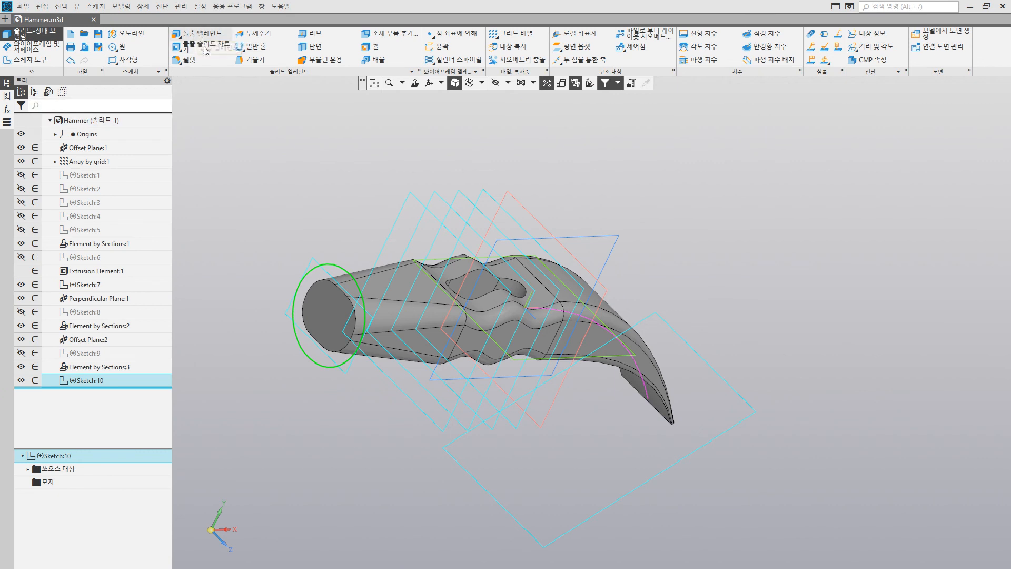
Step: Extrude the 30 mm circle 7 mm outward from the tapered end to form the striking disc
left_click(197, 34)
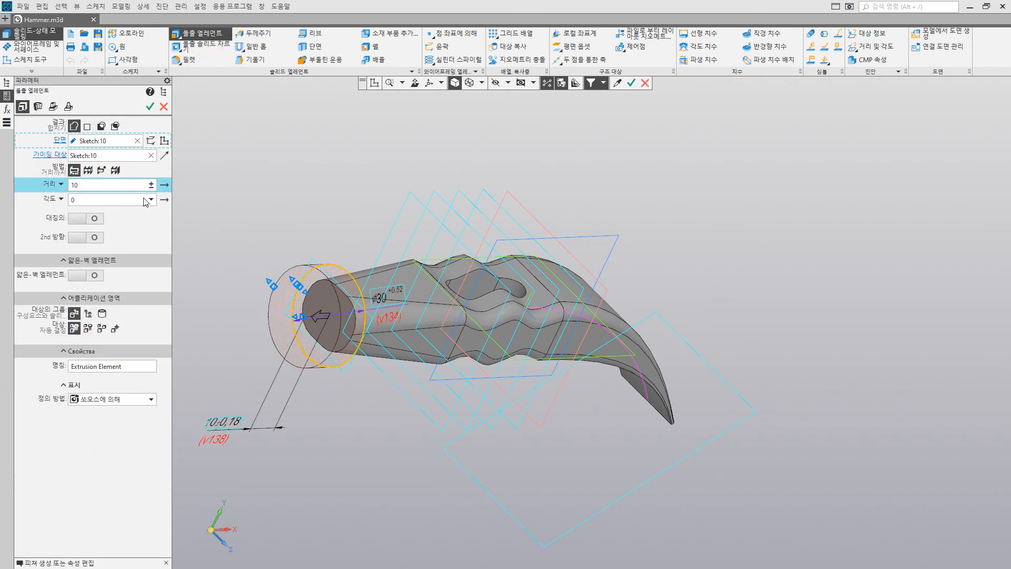
left_click(109, 185)
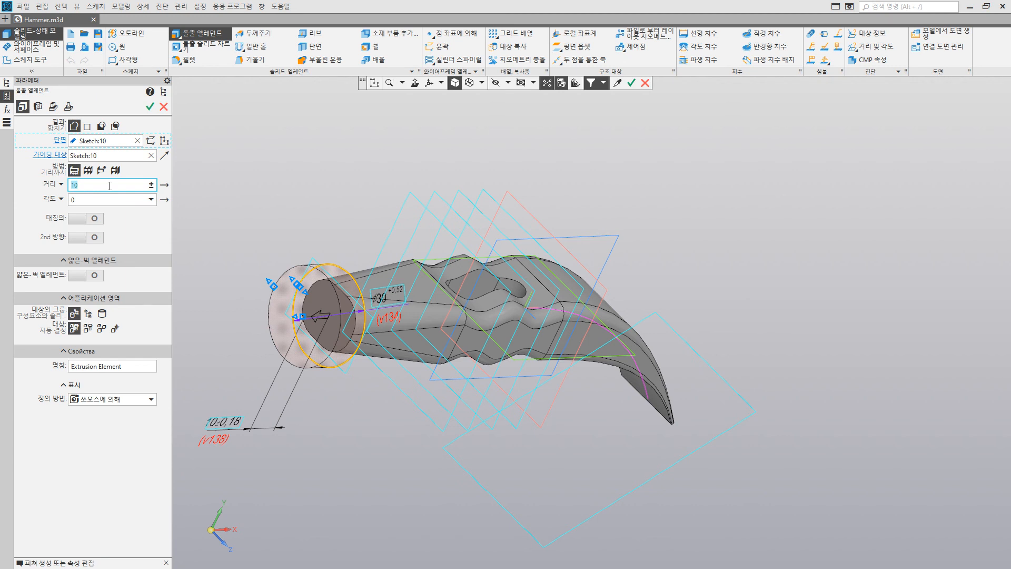
type("7")
key("Return")
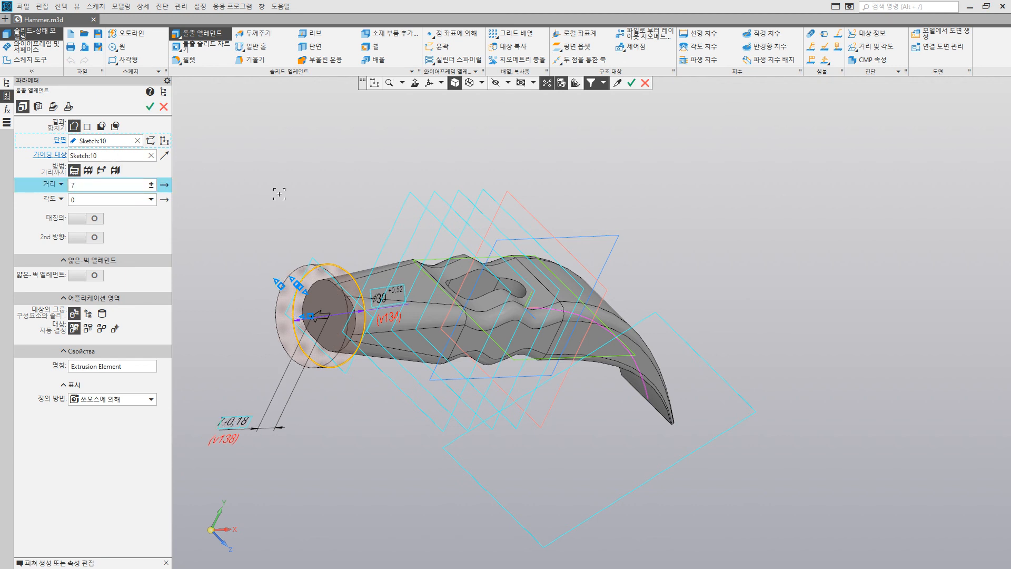
middle_click_drag(280, 194, 237, 177)
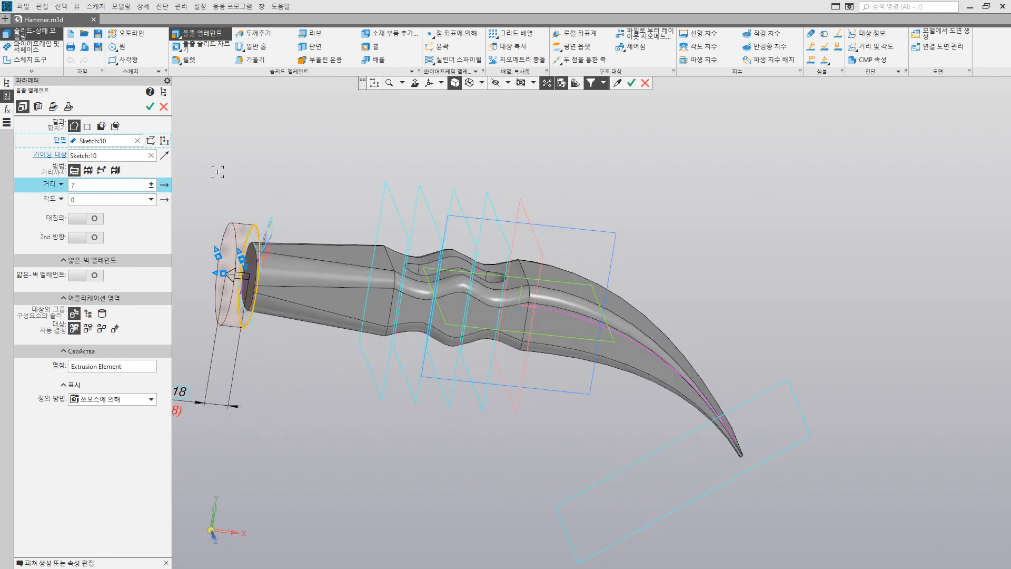
left_click(151, 110)
middle_click_drag(302, 220, 342, 219)
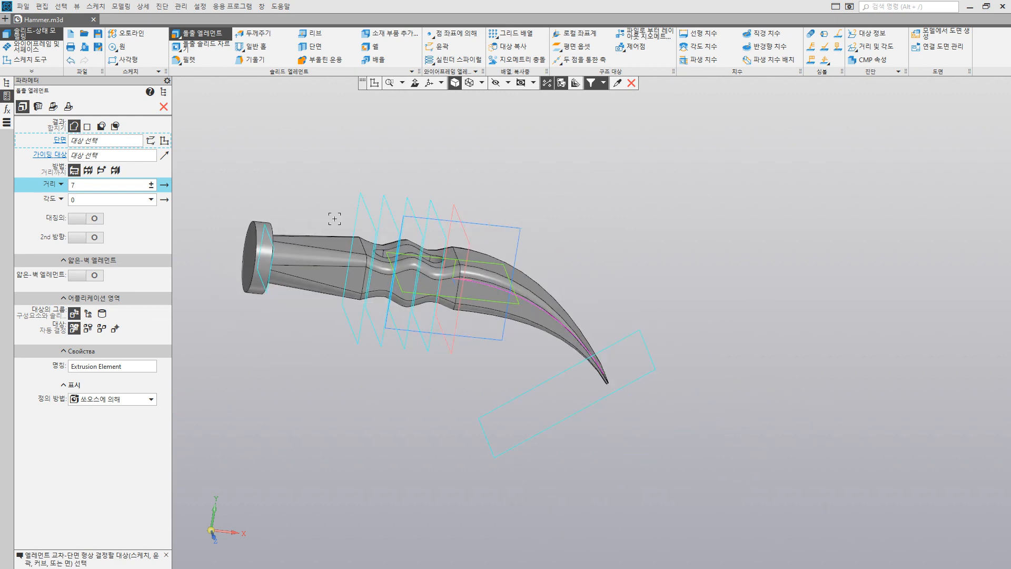
middle_click_drag(393, 238, 378, 234)
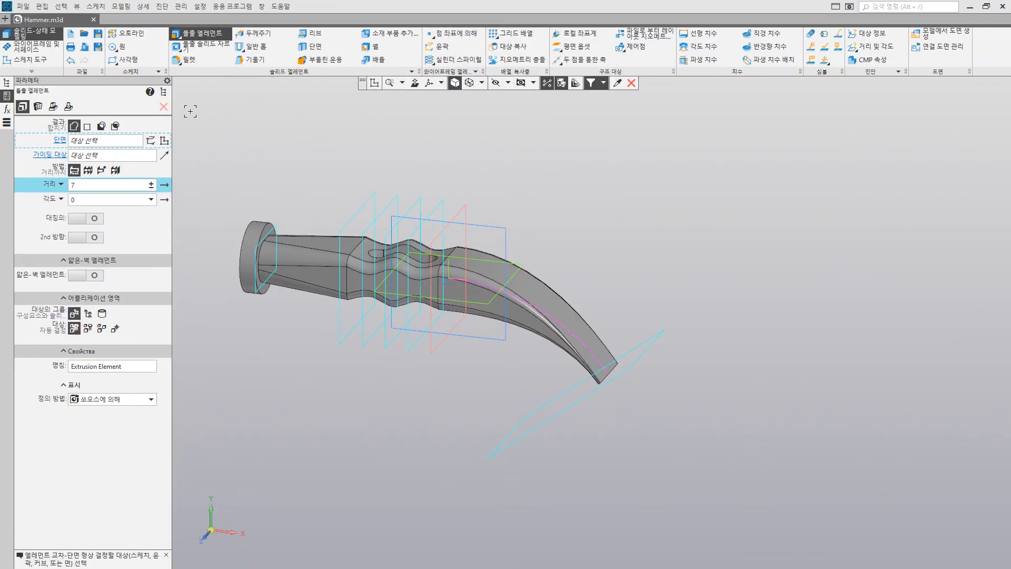
left_click(164, 107)
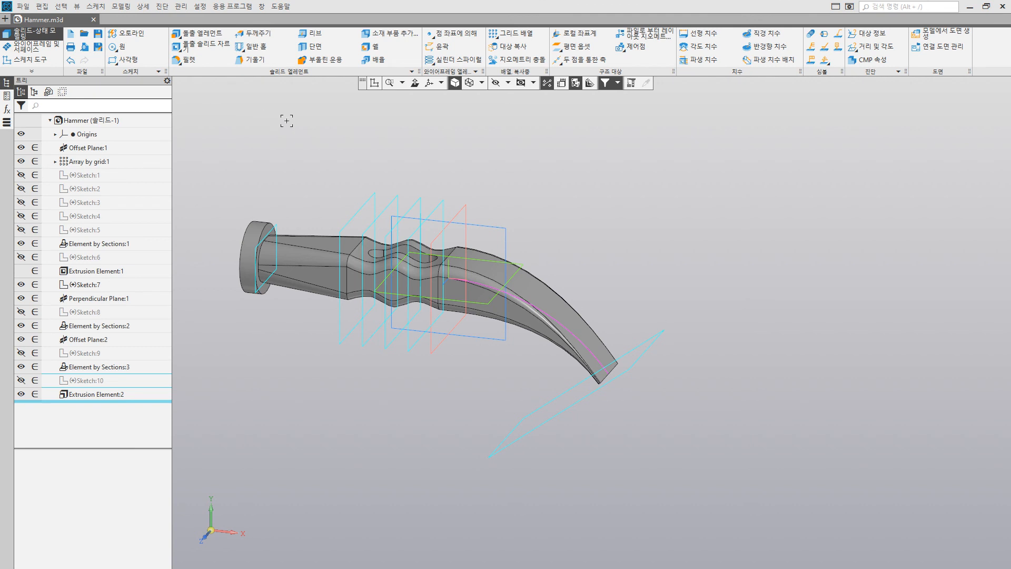
Step: Chamfer the outer front edge of the striking disc with a length of 1 mm at 45°
left_click(189, 60)
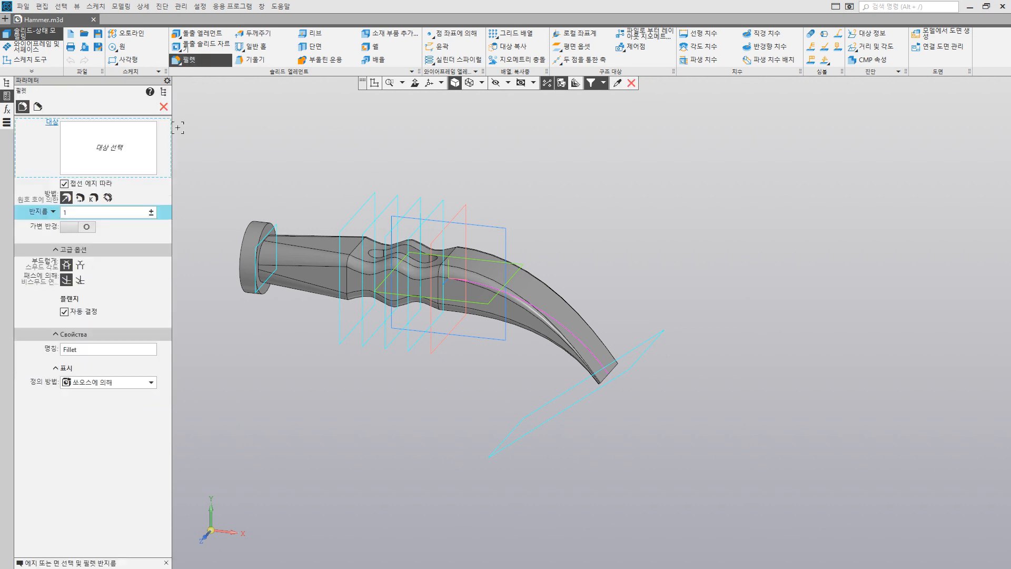
left_click(38, 106)
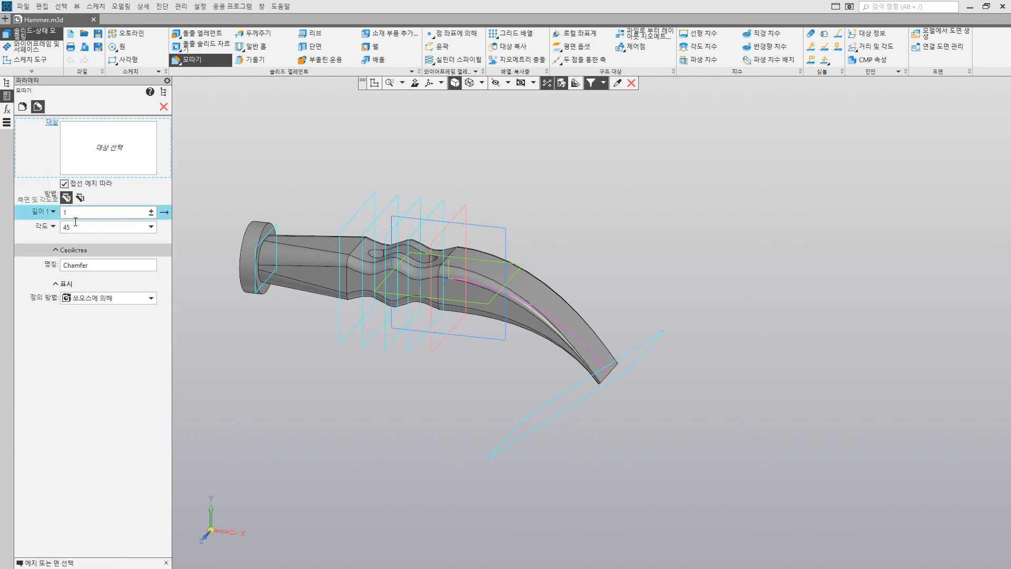
middle_click_drag(194, 225, 220, 243)
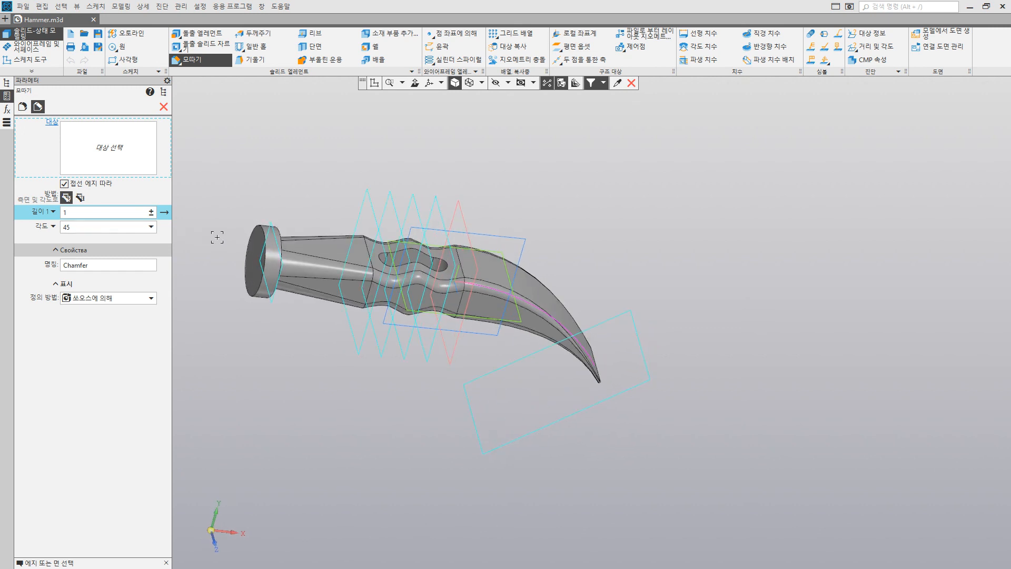
scroll(303, 274, "up", 5)
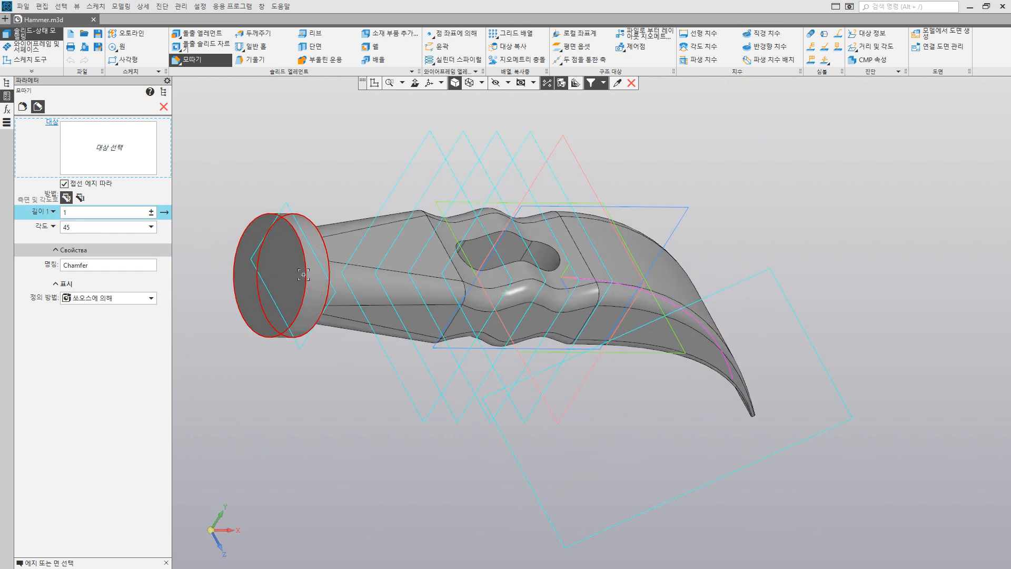
left_click(305, 272)
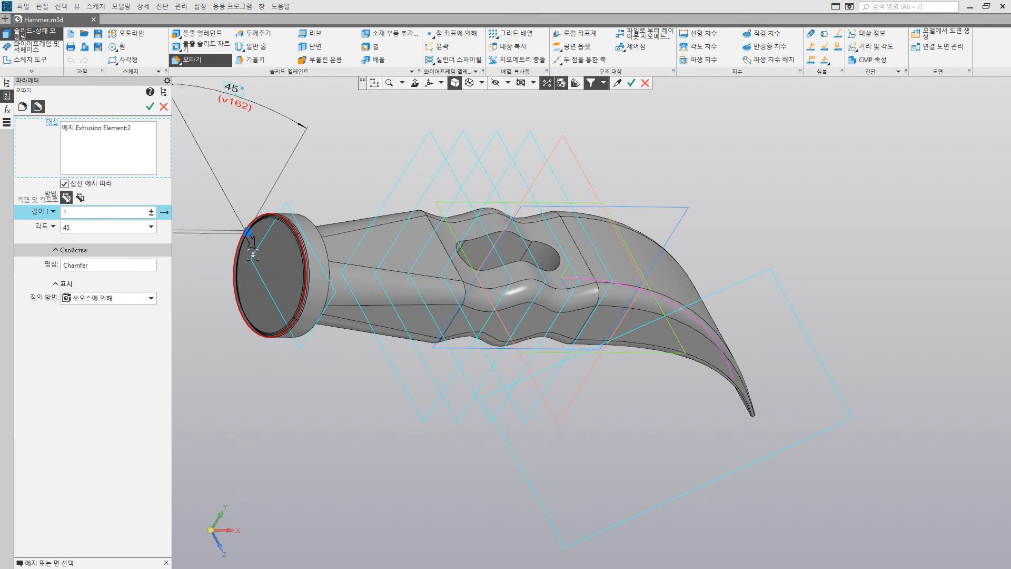
left_click(148, 109)
Step: Fillet the striking disc's rear rim and the slot's opening edges on both sides of the body with a 1 mm radius
middle_click_drag(247, 232, 348, 236)
left_click(22, 106)
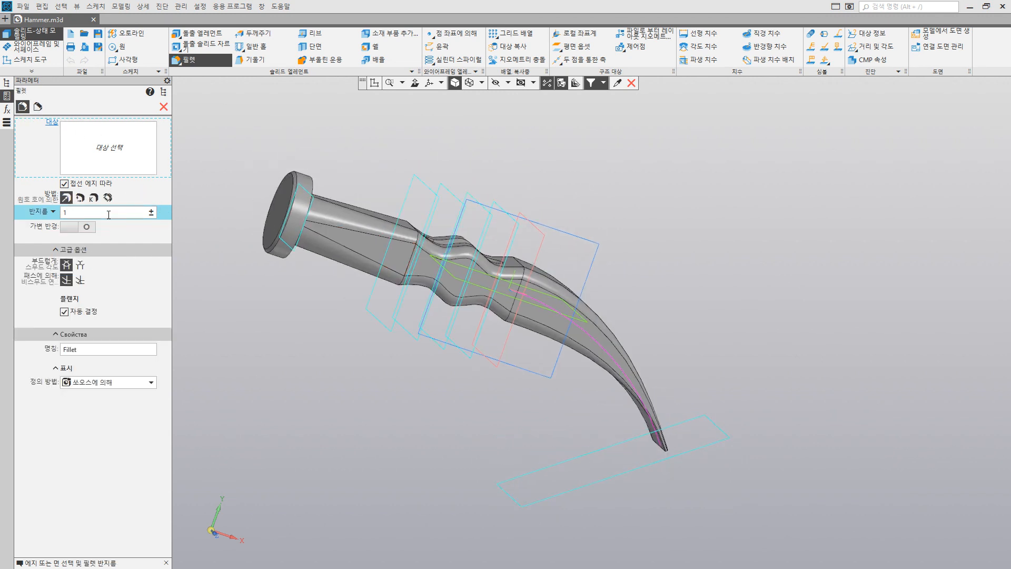
middle_click_drag(287, 237, 251, 238)
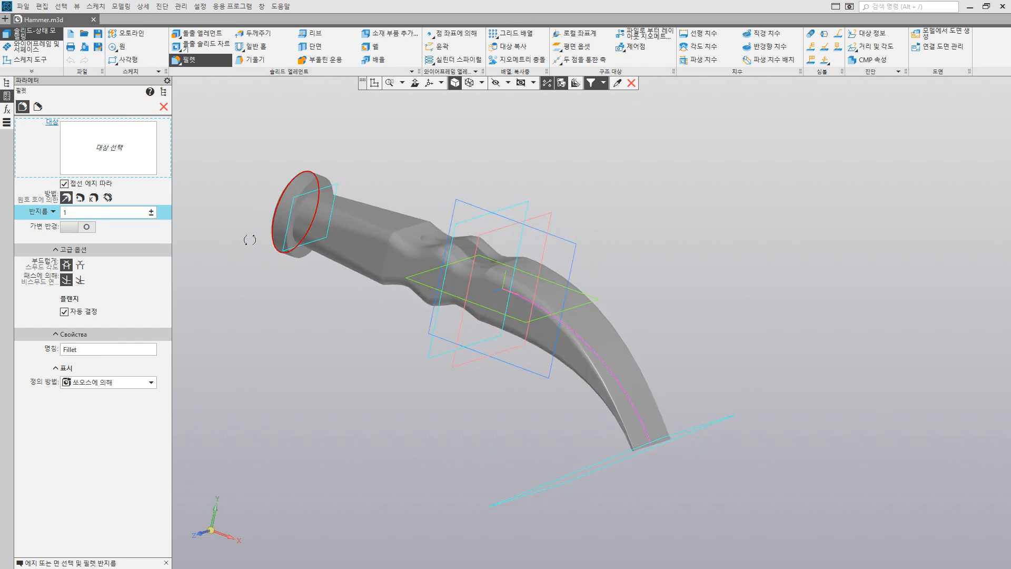
left_click(306, 188)
middle_click_drag(444, 257, 434, 231)
left_click(426, 255)
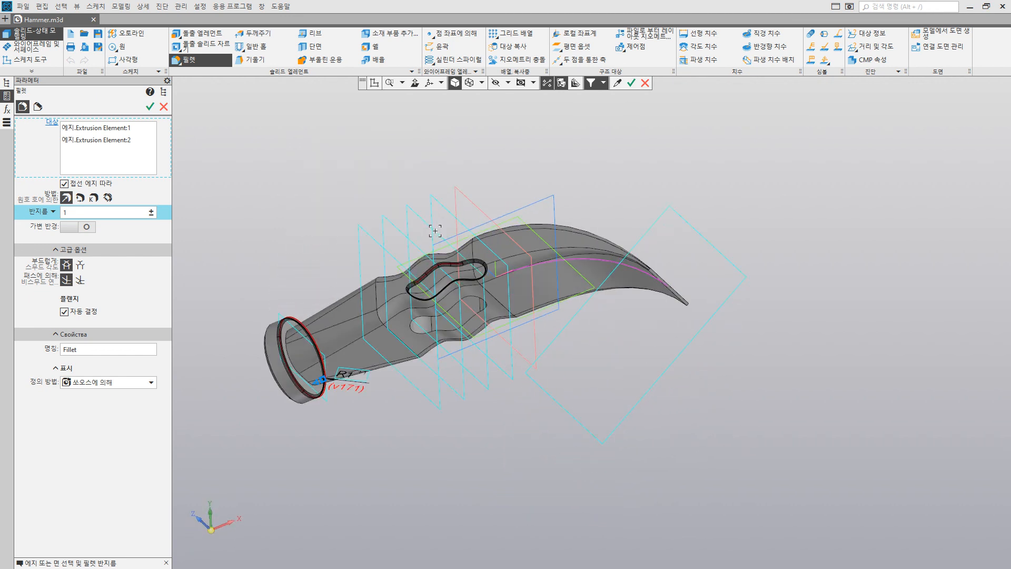
left_click(439, 322)
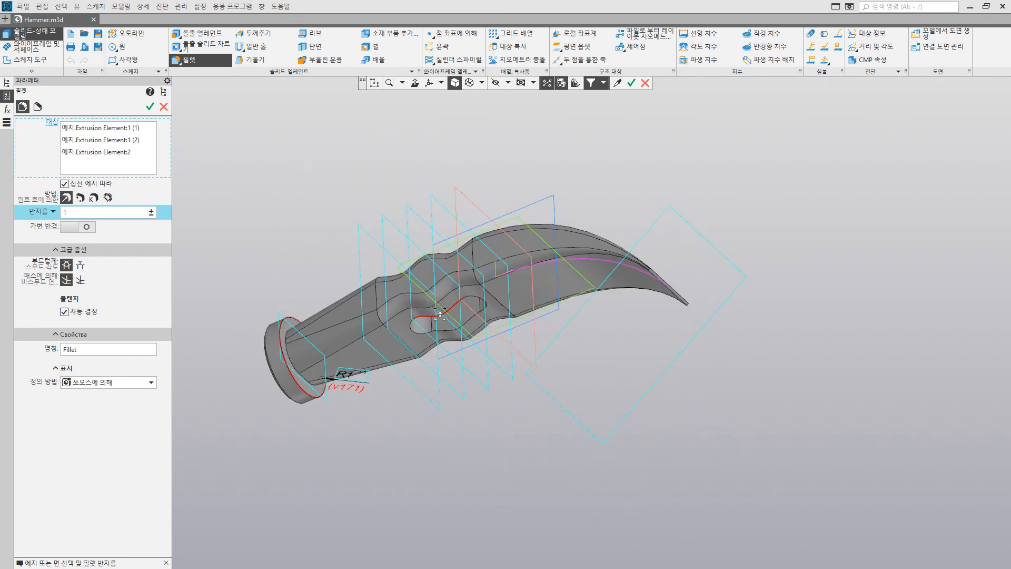
left_click(150, 107)
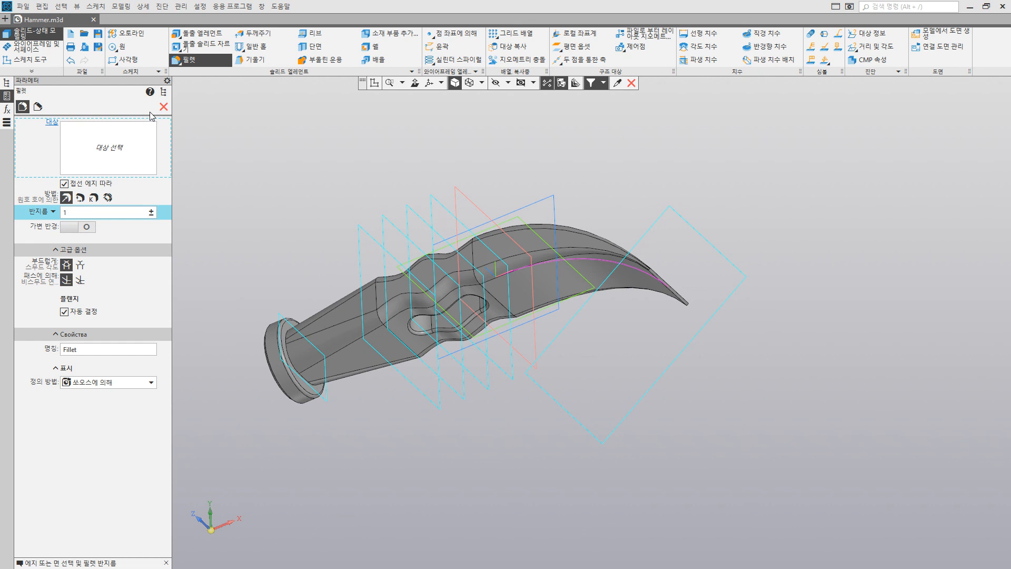
Step: Fillet the edge where the tapered neck meets the striking disc with a 2 mm radius
middle_click_drag(244, 215, 254, 269)
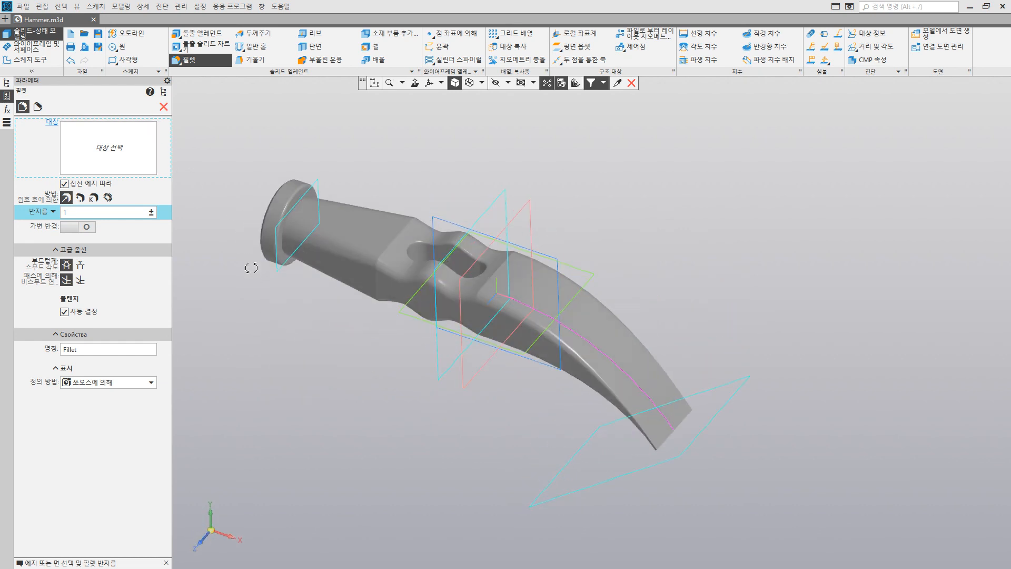
left_click(76, 215)
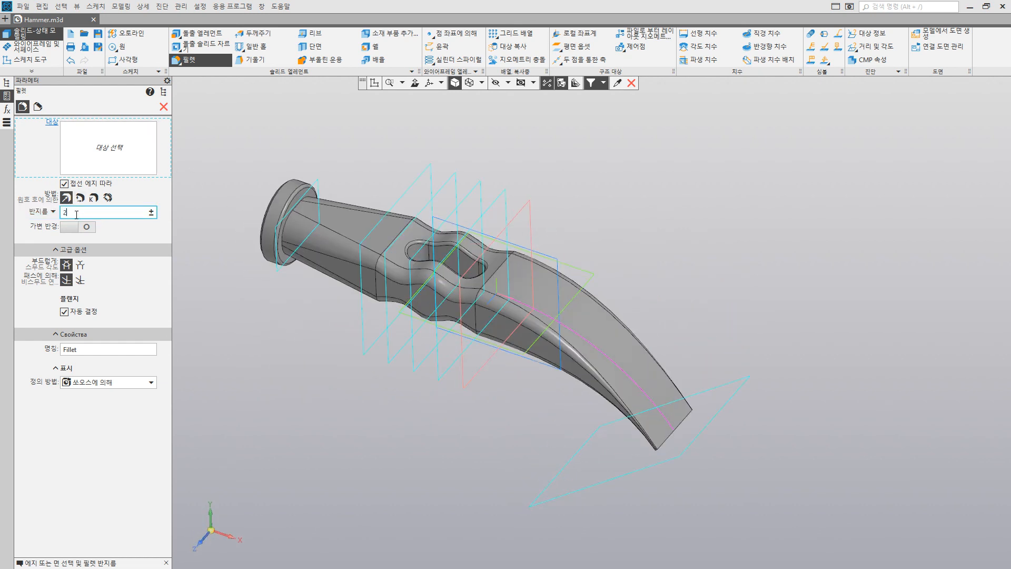
key("Return")
scroll(242, 207, "up", 5)
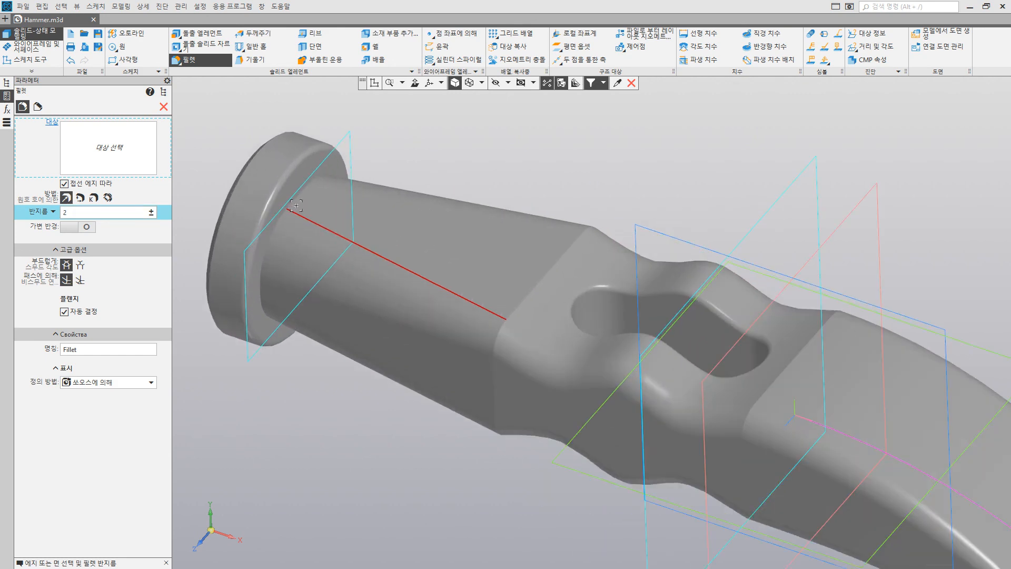
left_click(295, 202)
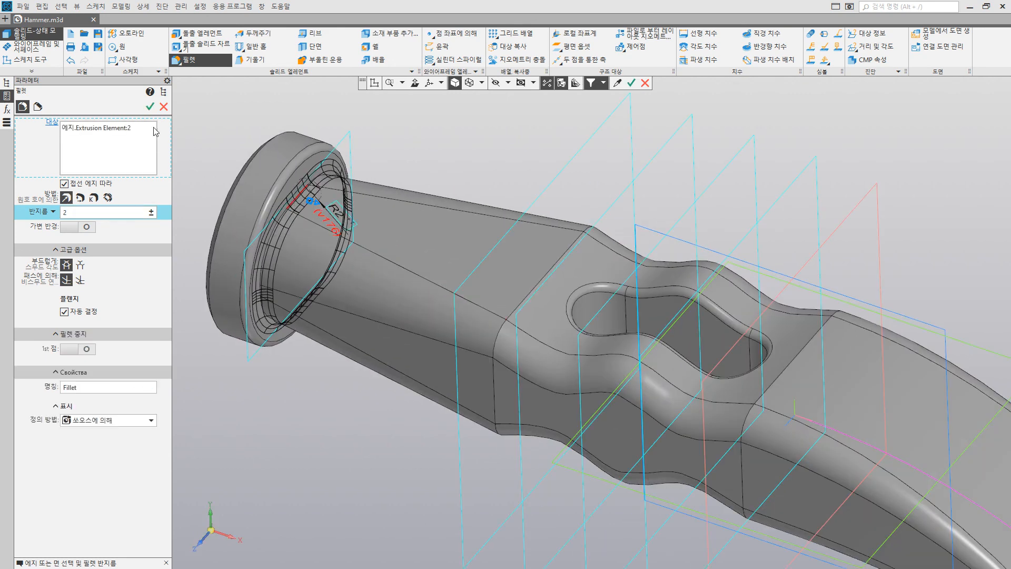
left_click(152, 107)
Step: Fillet the edges where the slotted body meets the tapered neck and the claw with a 3 mm radius
scroll(374, 249, "down", 1)
scroll(374, 248, "down", 3)
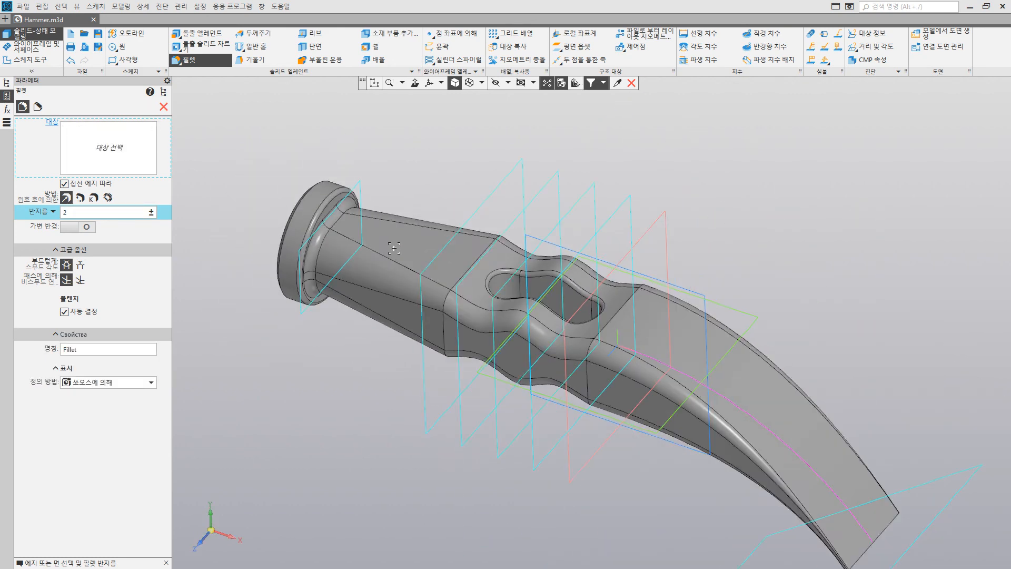
middle_click_drag(487, 271, 428, 248, "shift")
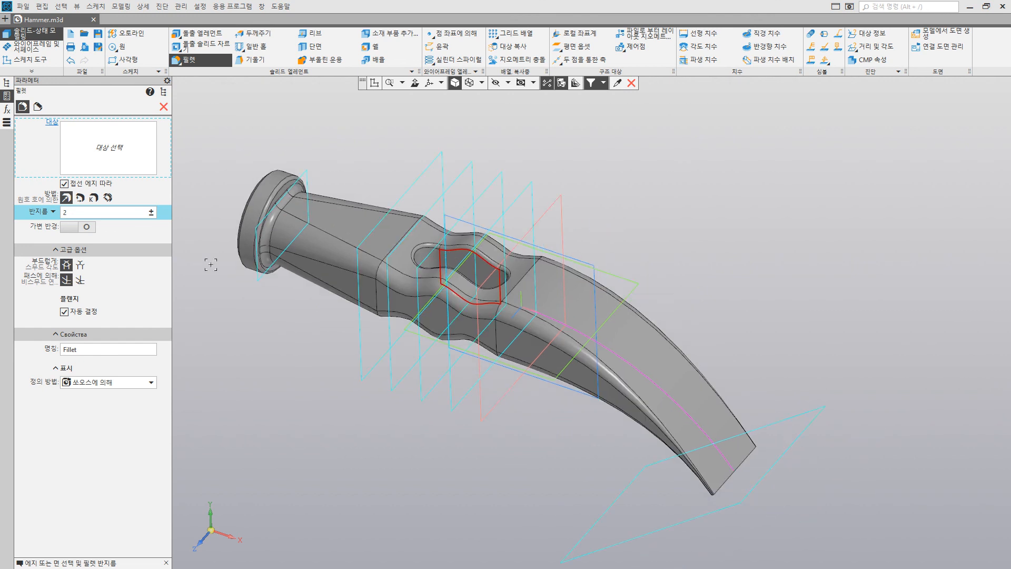
left_click(69, 215)
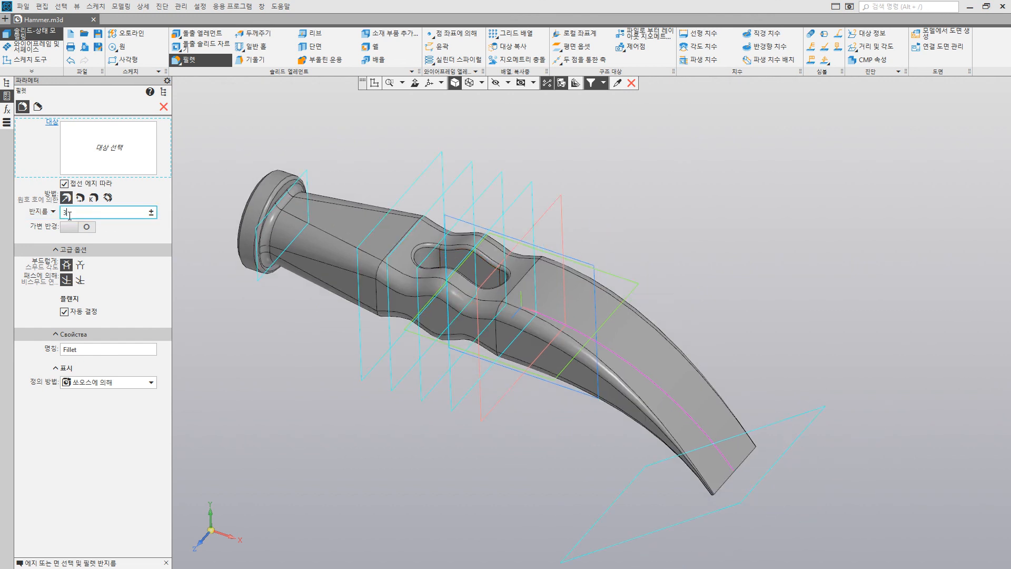
key("Return")
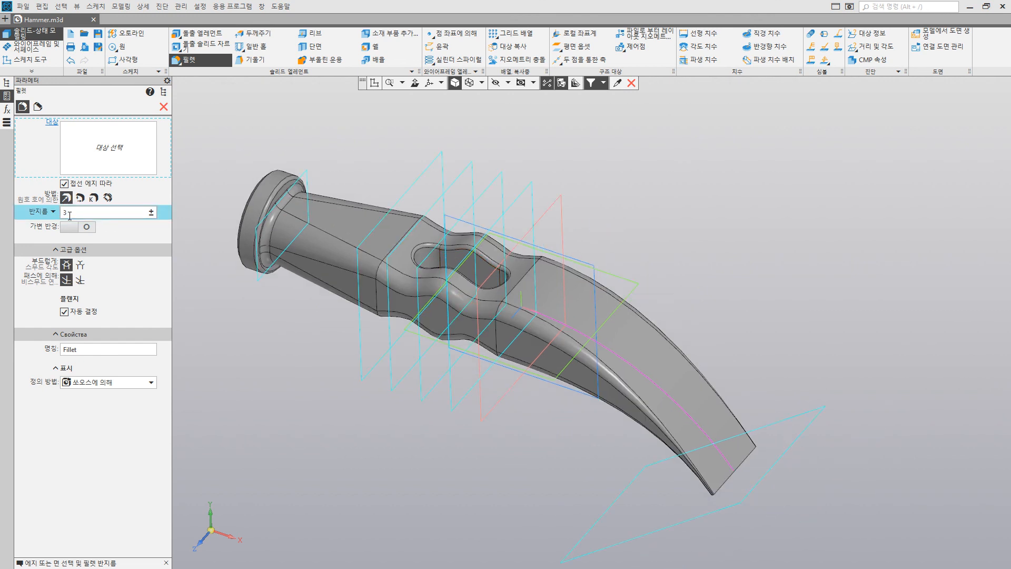
left_click(401, 240)
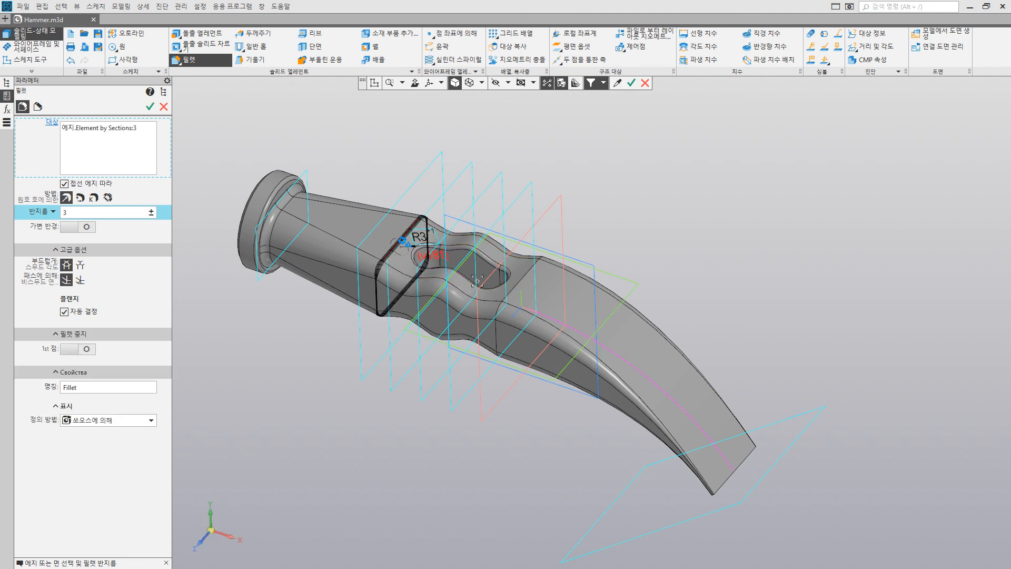
left_click(514, 290)
middle_click_drag(514, 290, 528, 245)
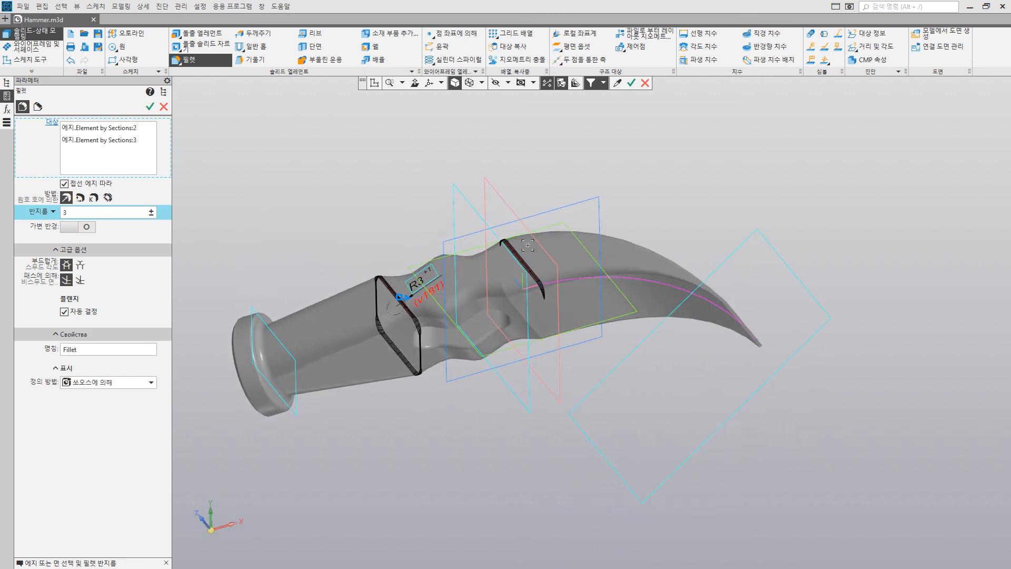
left_click(519, 315)
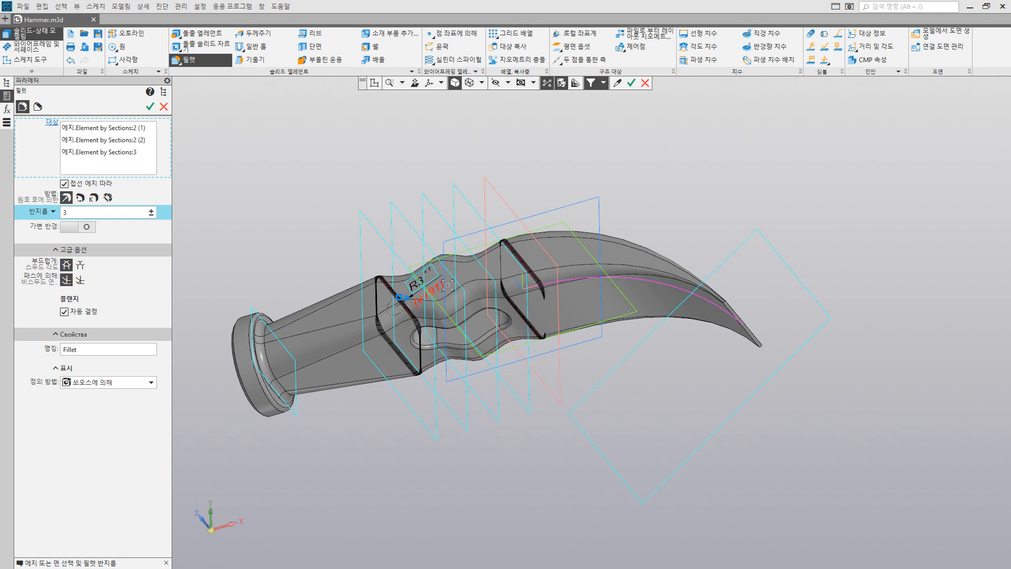
middle_click_drag(448, 285, 463, 334)
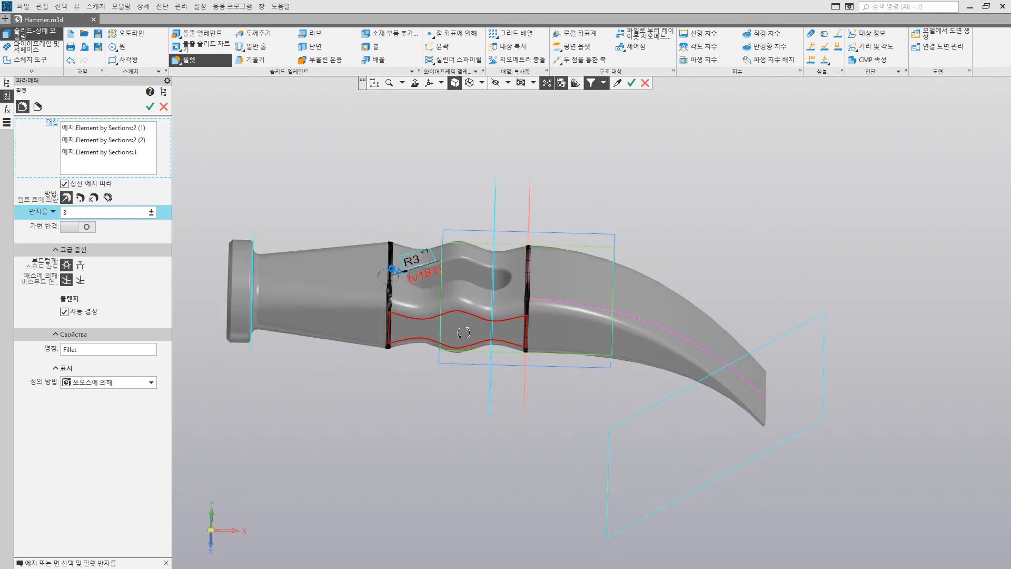
left_click(150, 109)
middle_click_drag(538, 280, 547, 310)
left_click(163, 107)
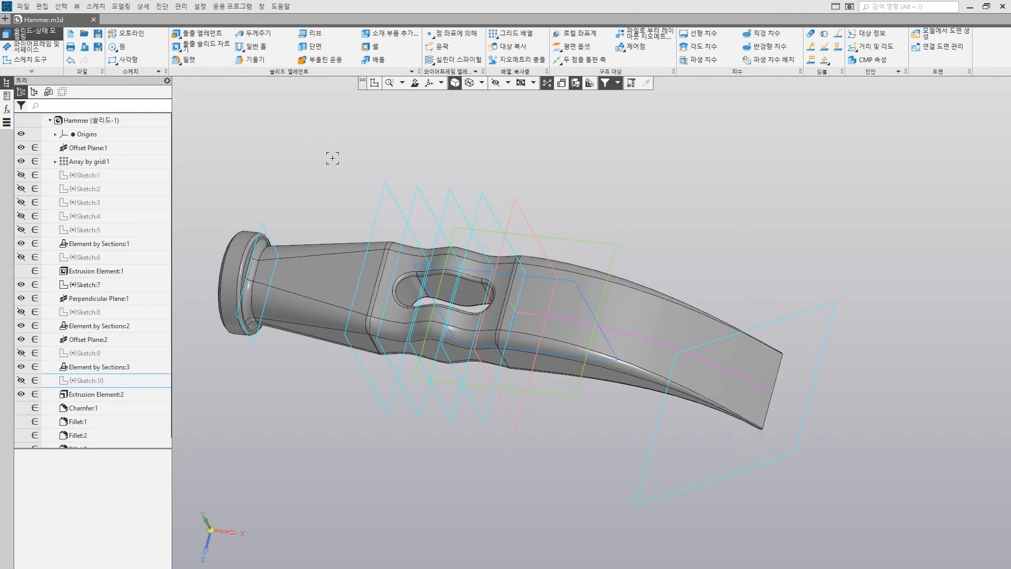
Step: Hide all auxiliary geometry, including the construction planes, sketches and origin, so only the solid hammer head is displayed
middle_click_drag(332, 158, 457, 162)
scroll(620, 243, "down", 2)
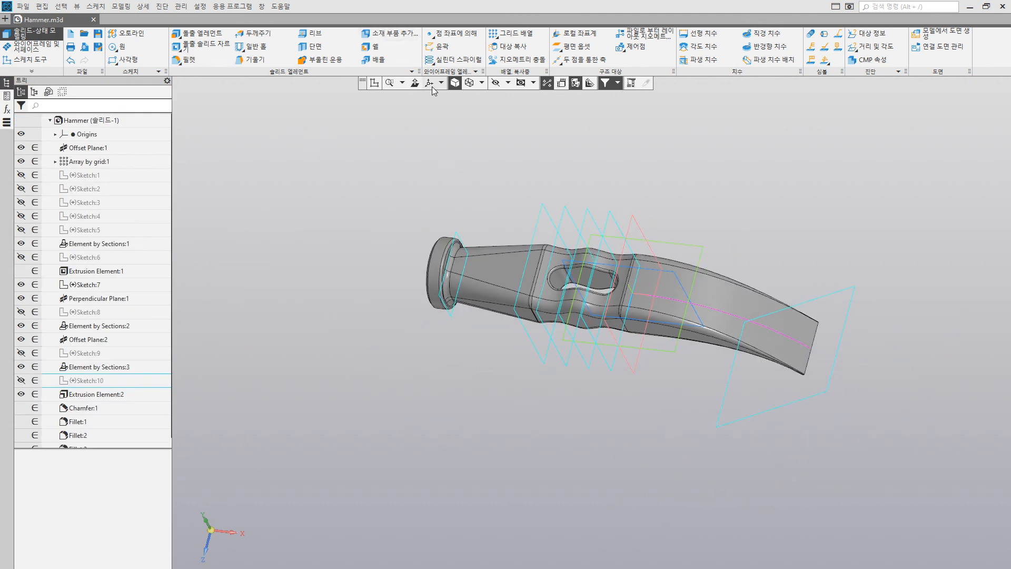
left_click(496, 84)
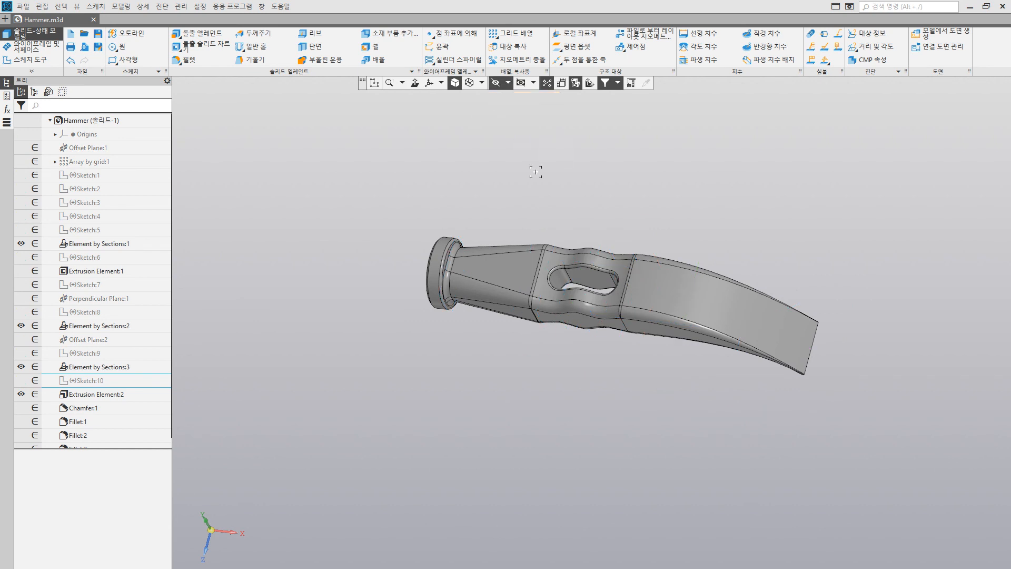
mouse_move(533, 169)
middle_mouse_down()
mouse_move(525, 152)
mouse_move(525, 206)
middle_mouse_up()
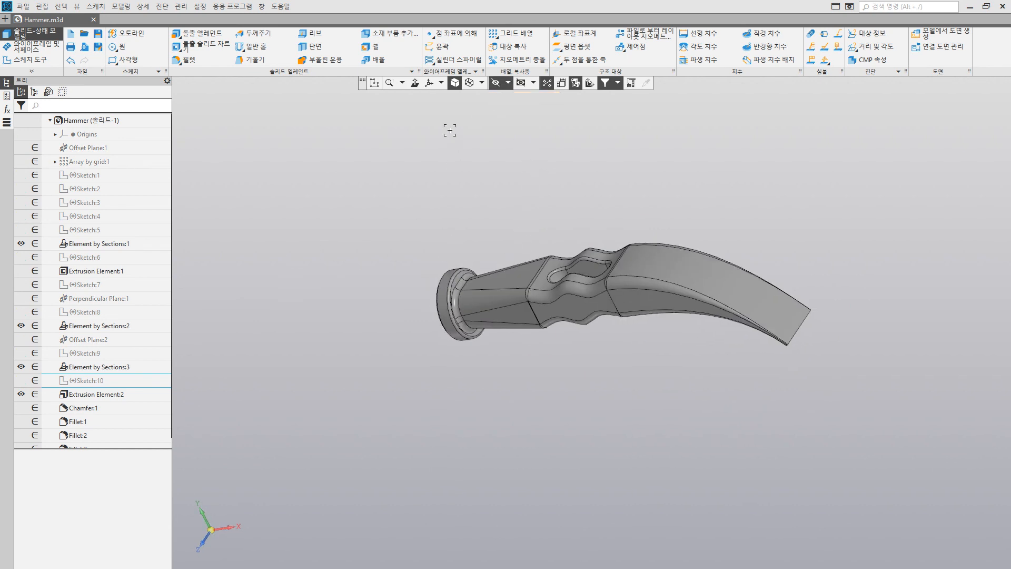